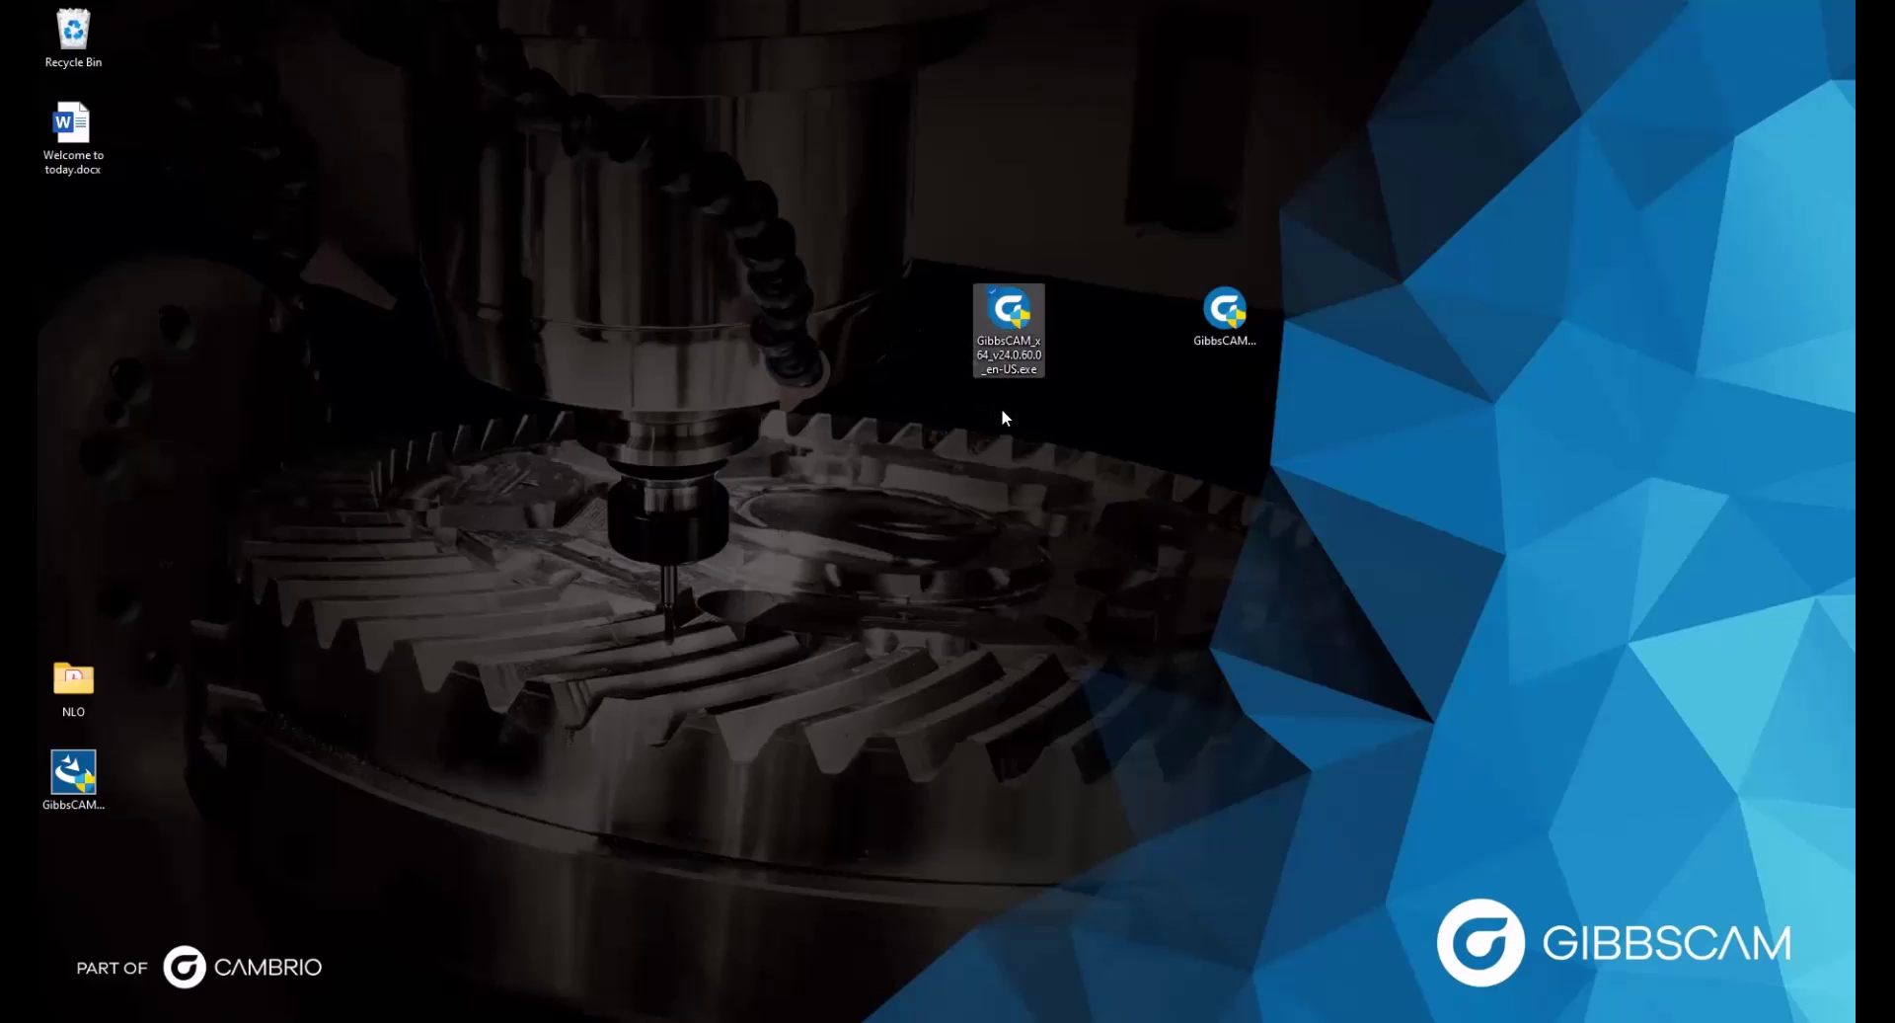
# - Look up the latest GibbsCAM 2024 version, v24.0.60.0, on the GibbsCAM Software downloads page
pyautogui.click(1227, 322)
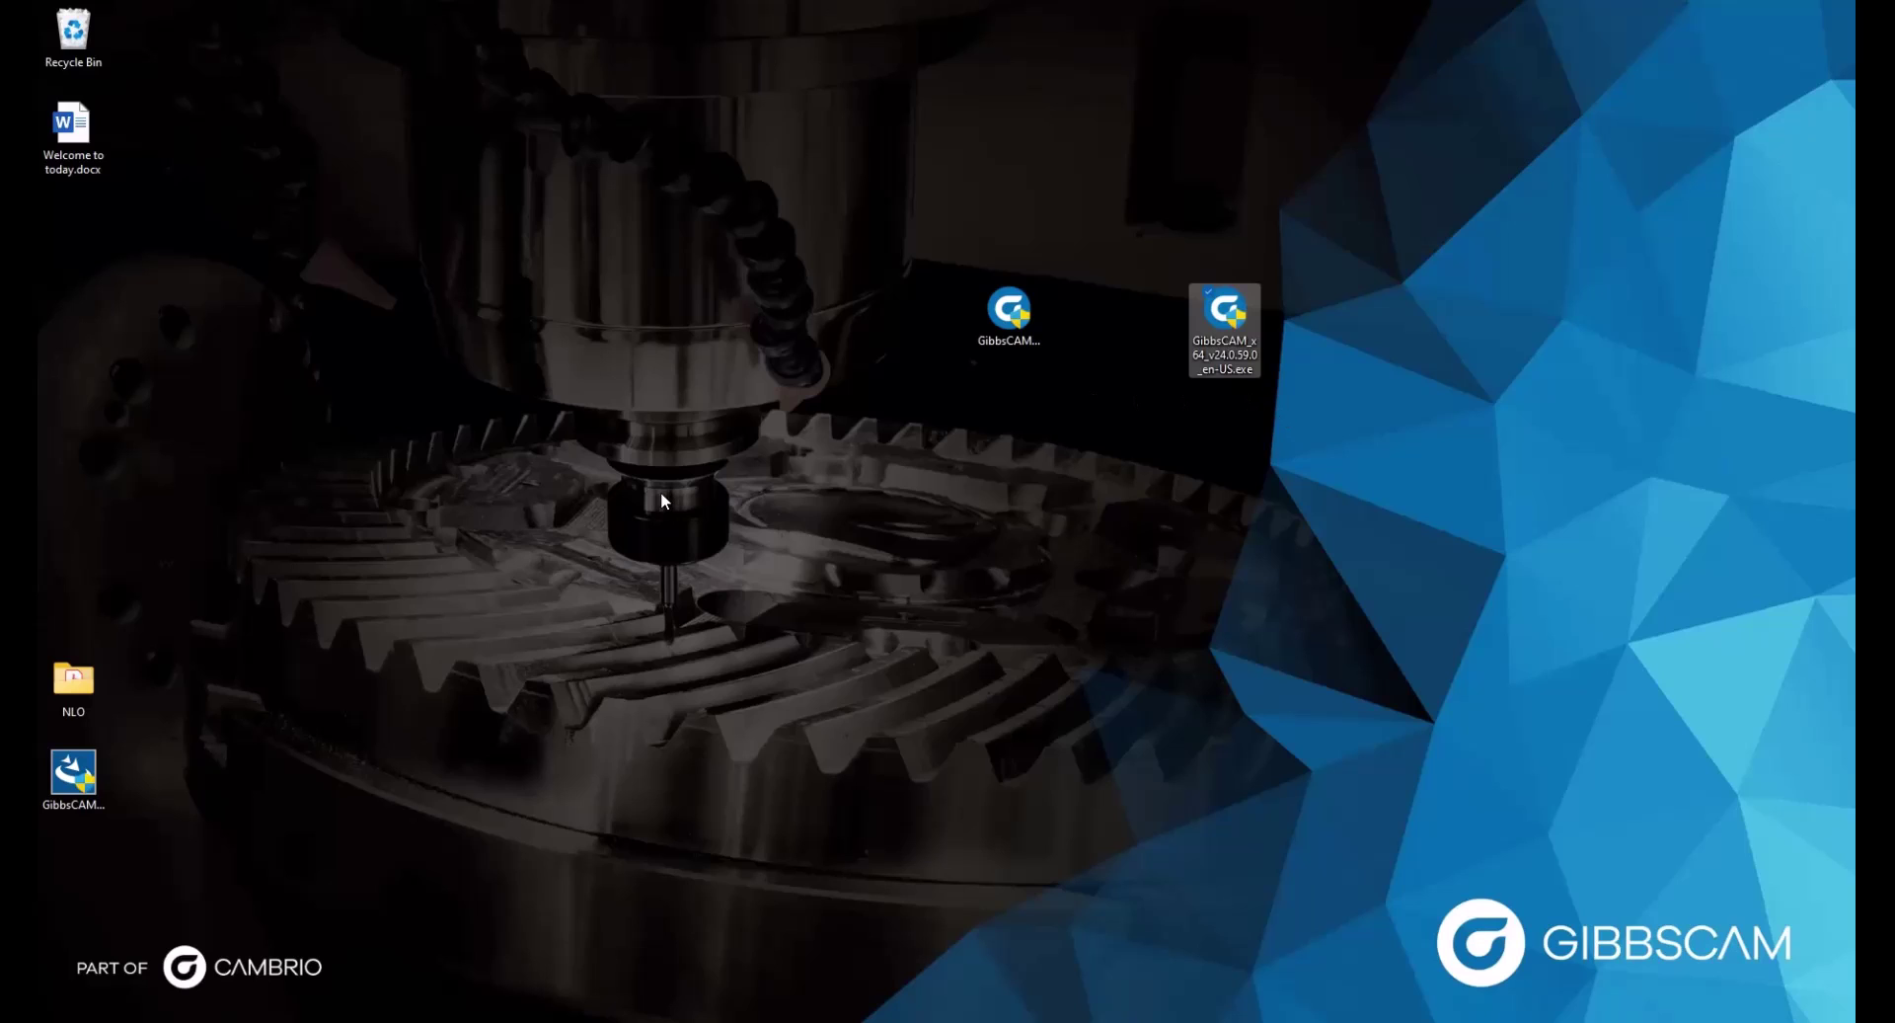
pyautogui.moveTo(405, 1017)
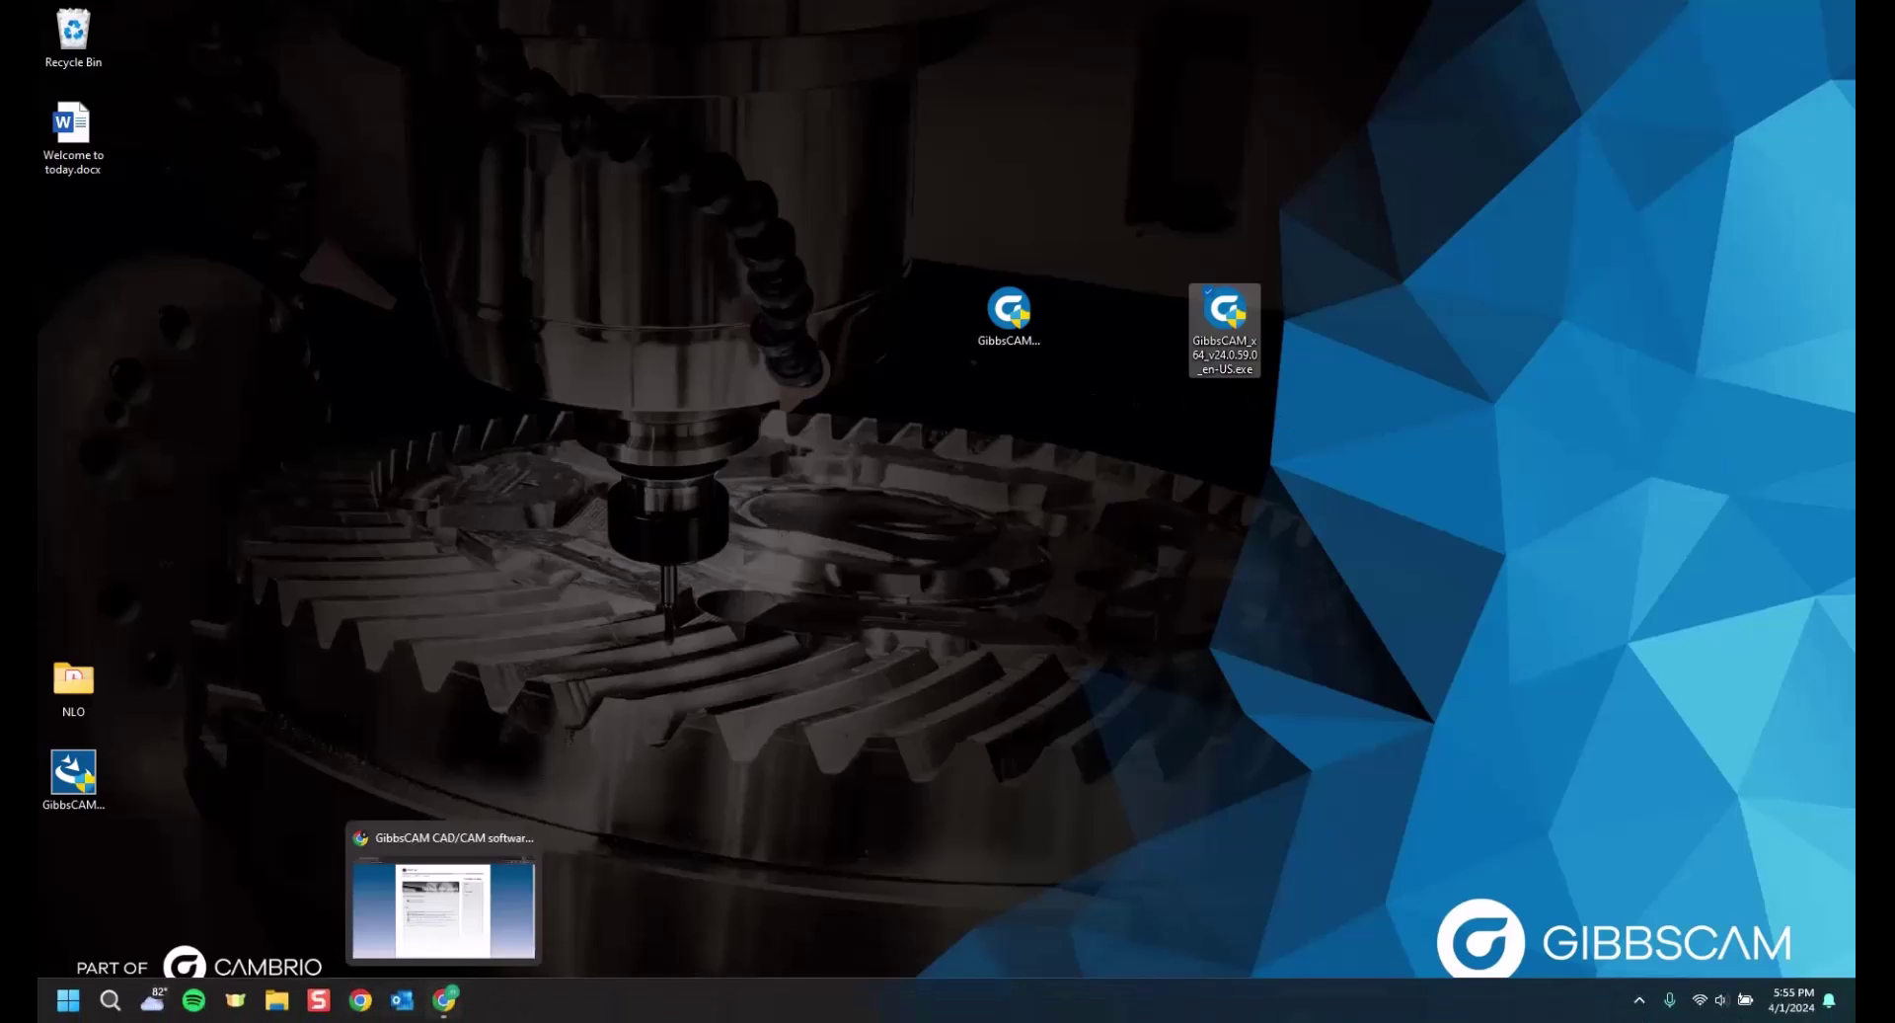
pyautogui.click(445, 888)
pyautogui.click(369, 63)
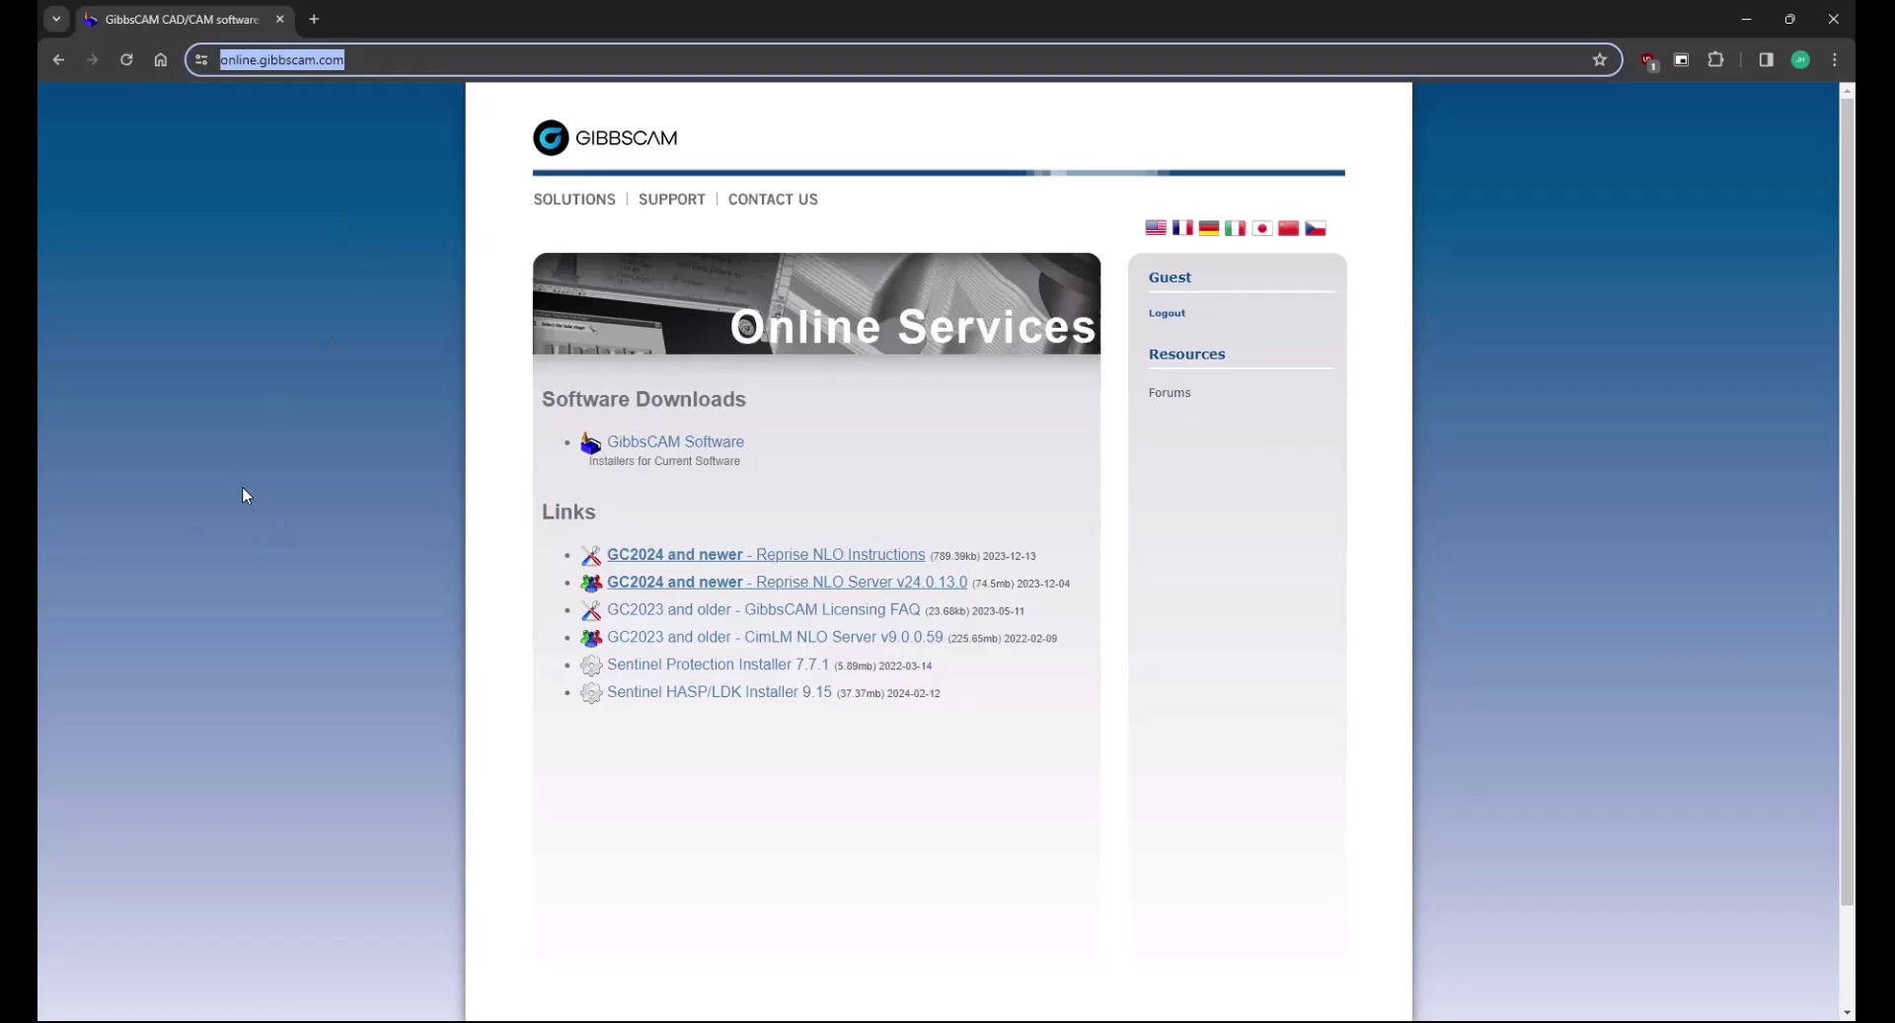
pyautogui.click(661, 443)
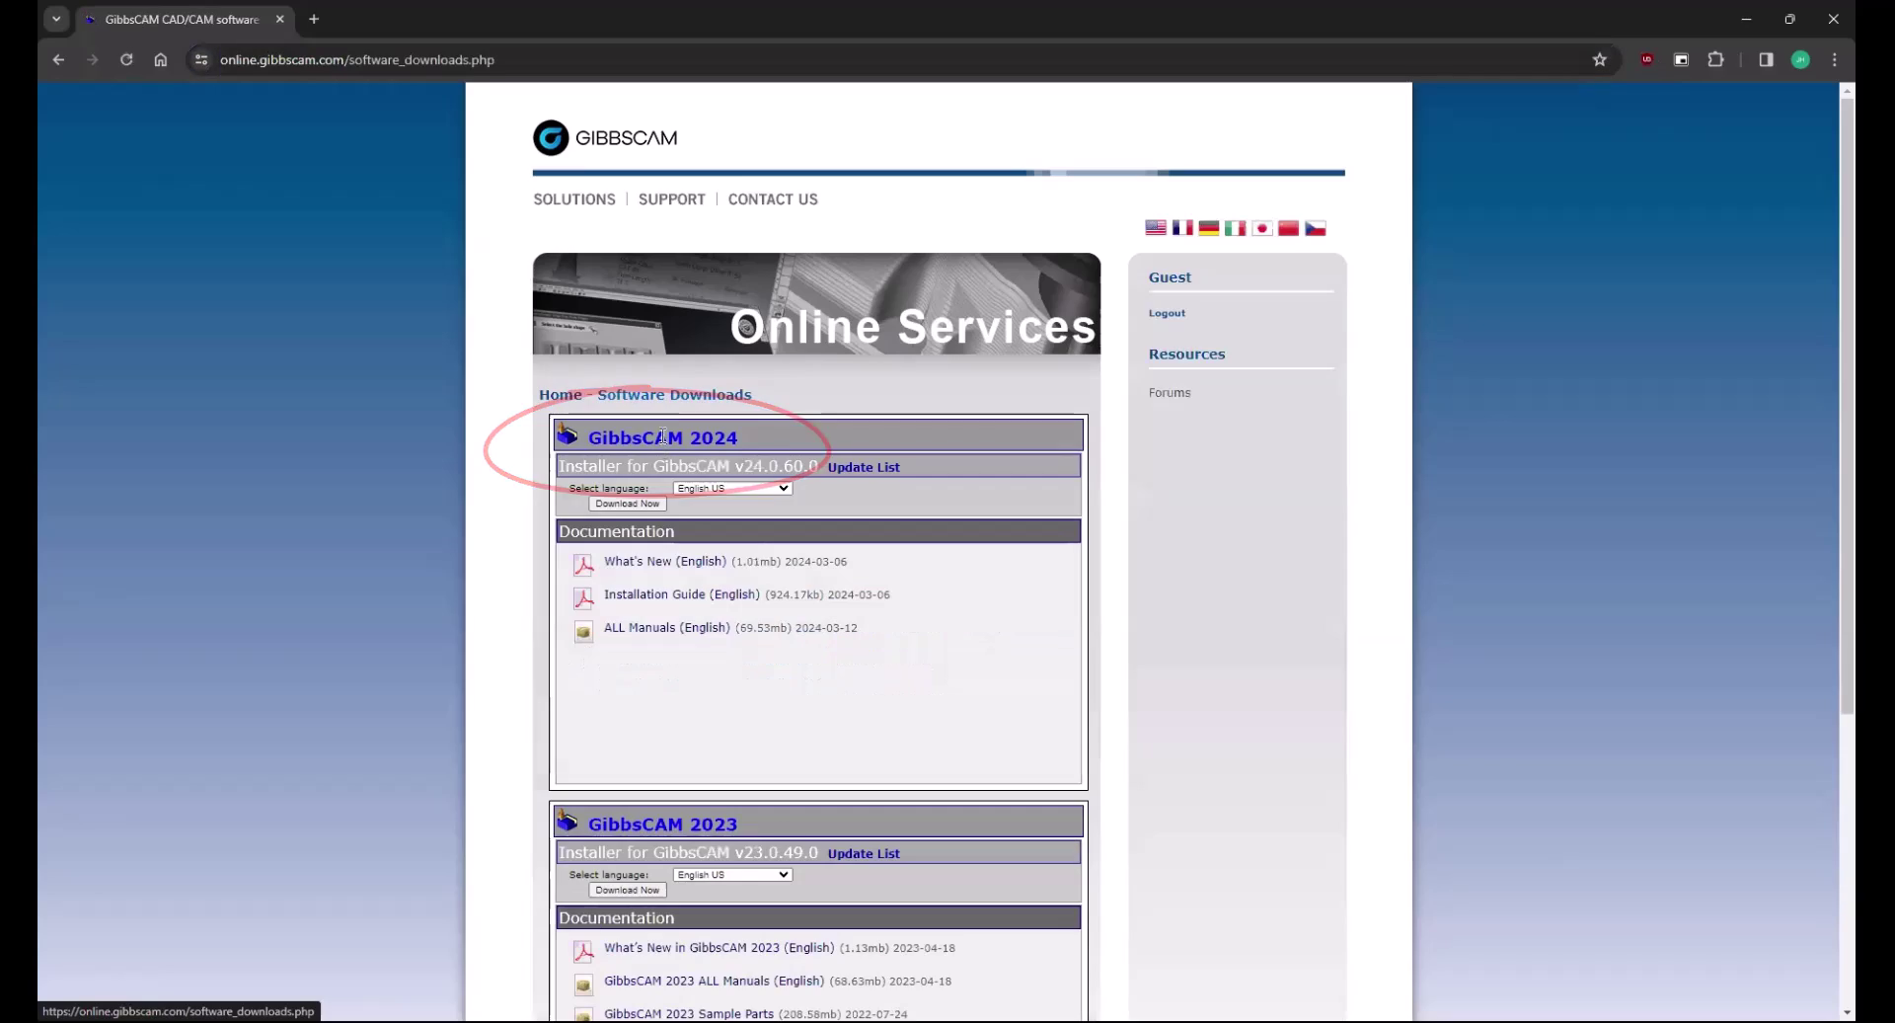
pyautogui.moveTo(735, 466); pyautogui.dragTo(818, 466)
pyautogui.click(789, 466)
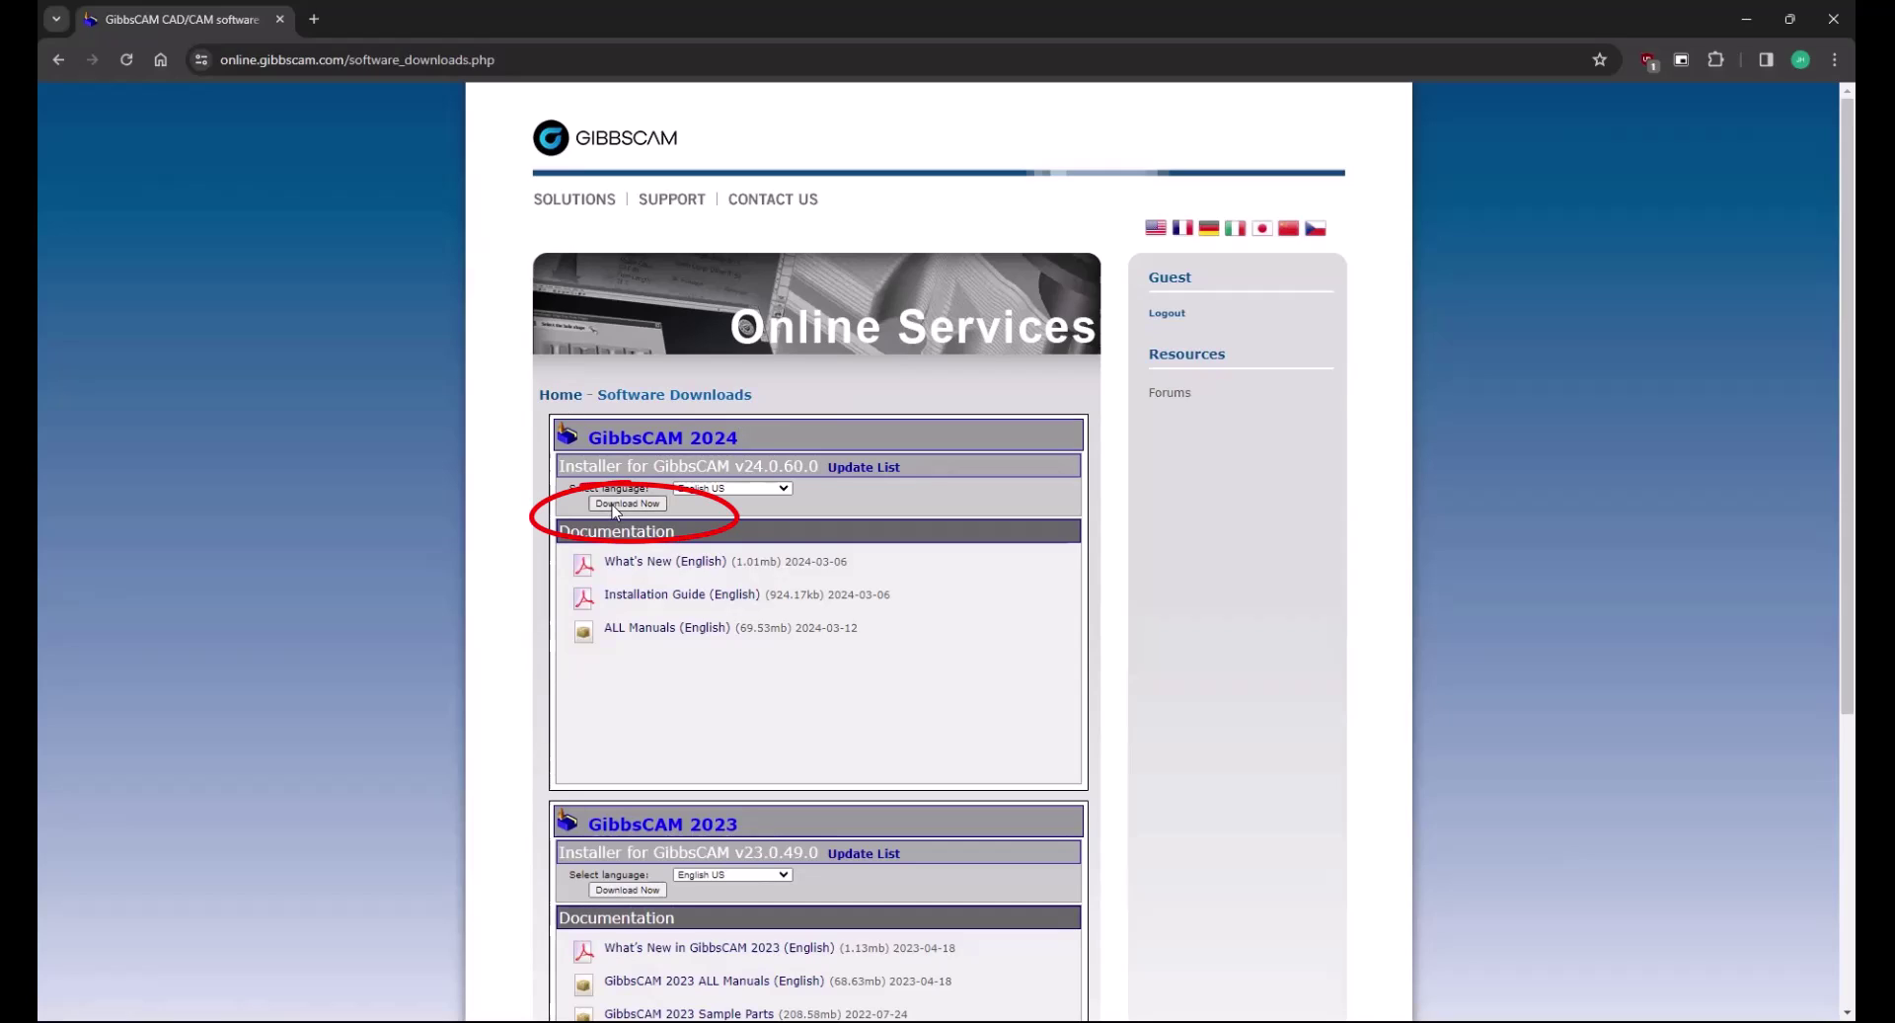
pyautogui.click(1827, 18)
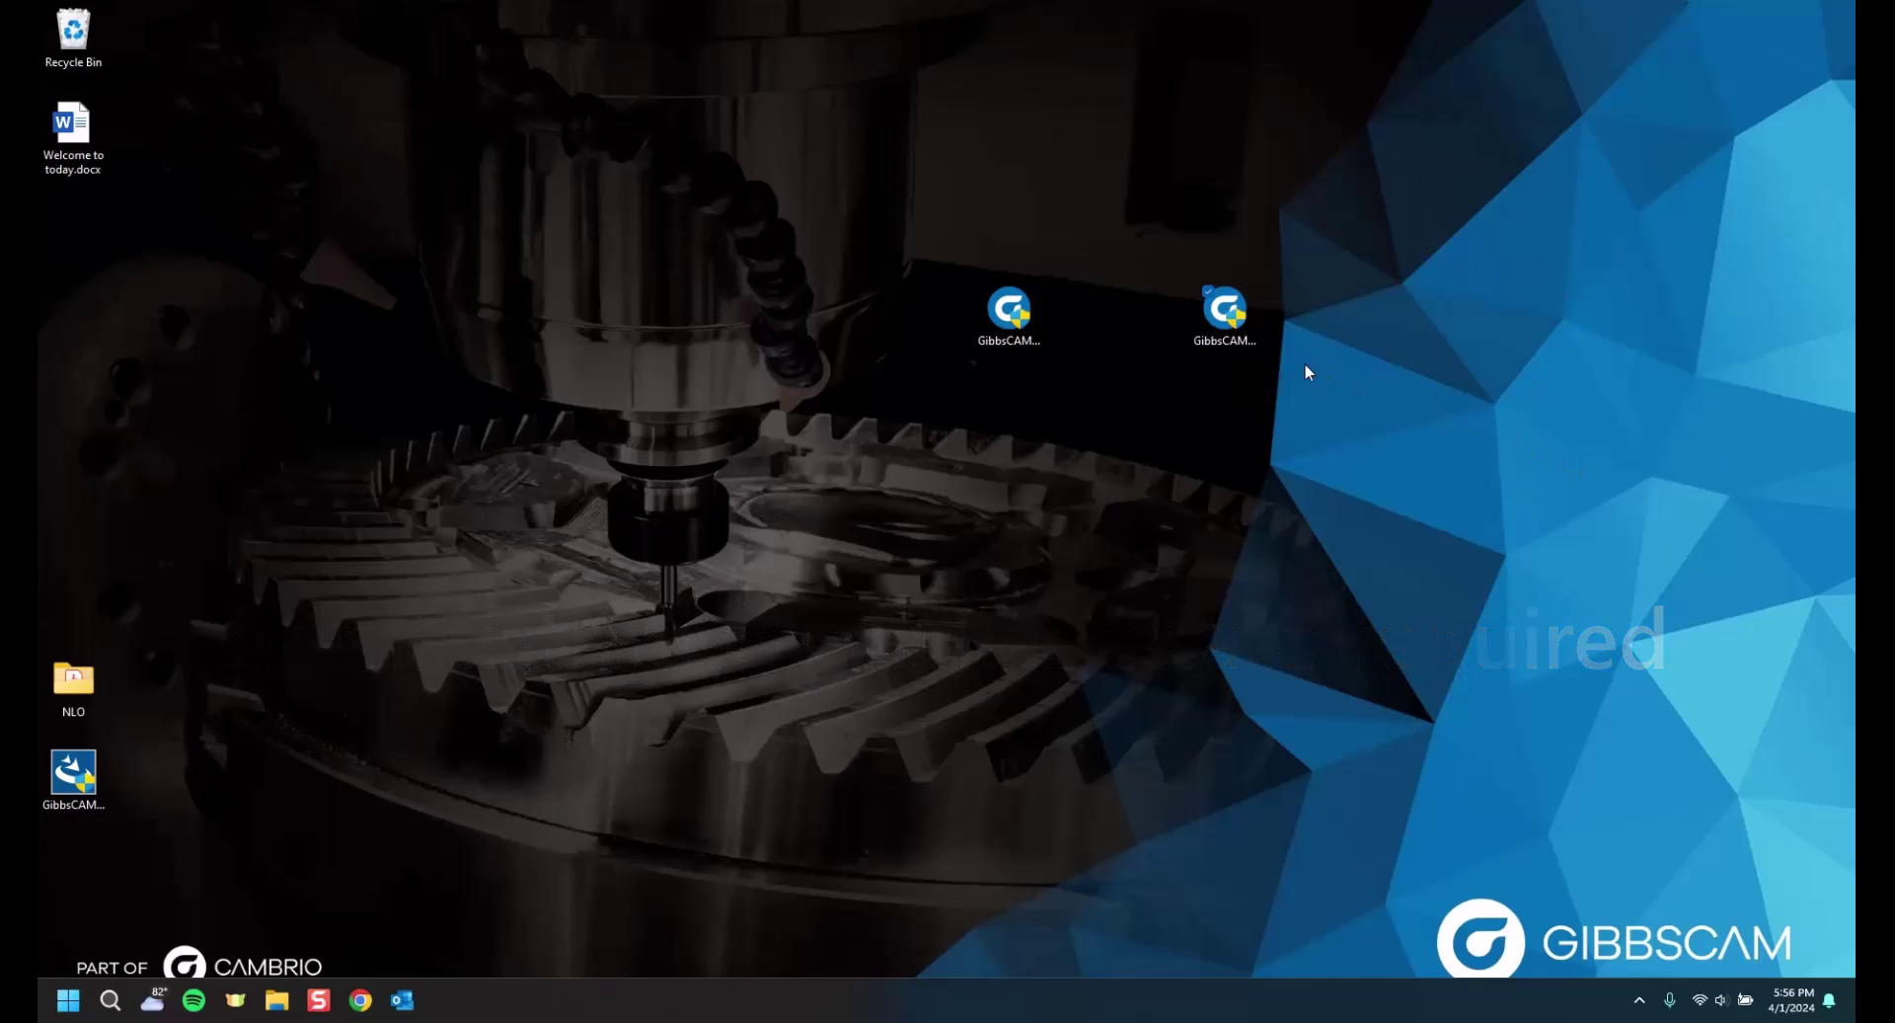
# - Install GibbsCAM 2024 v24.0.59.0 with the license accepted and default features
pyautogui.click(1231, 317)
pyautogui.doubleClick(1231, 318)
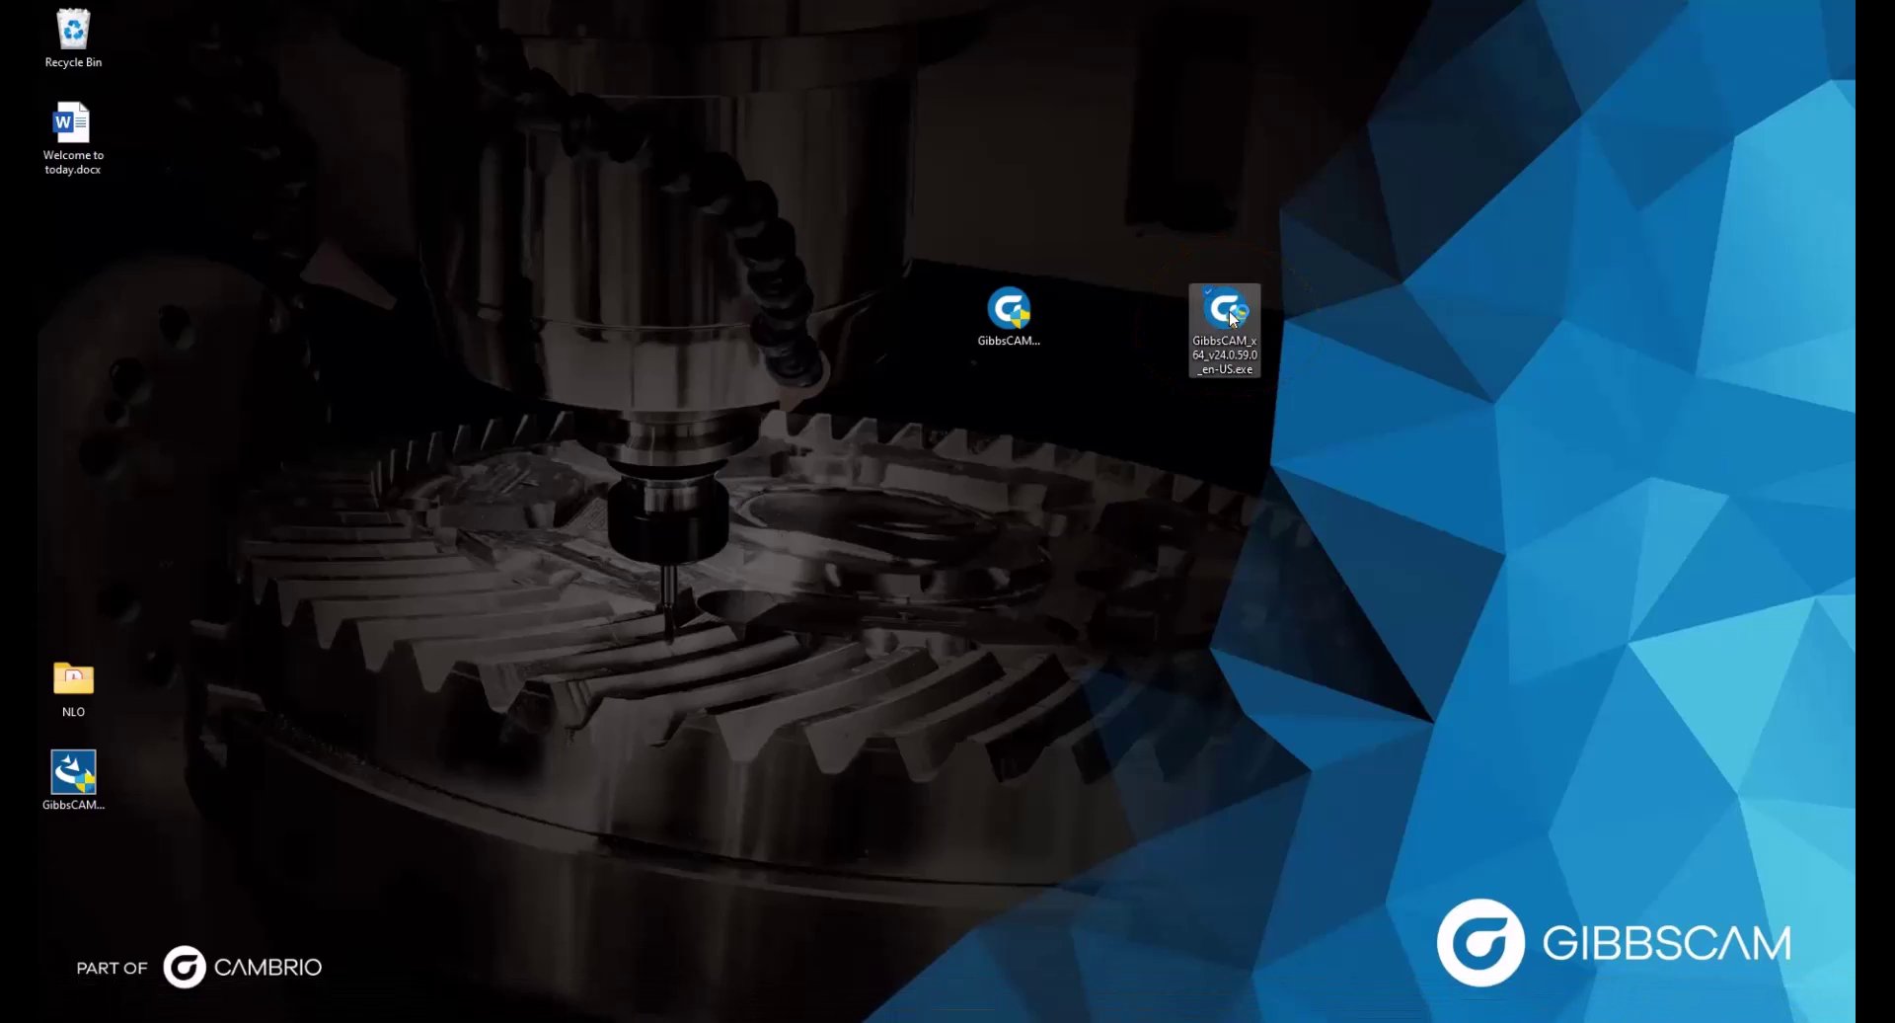
pyautogui.click(838, 654)
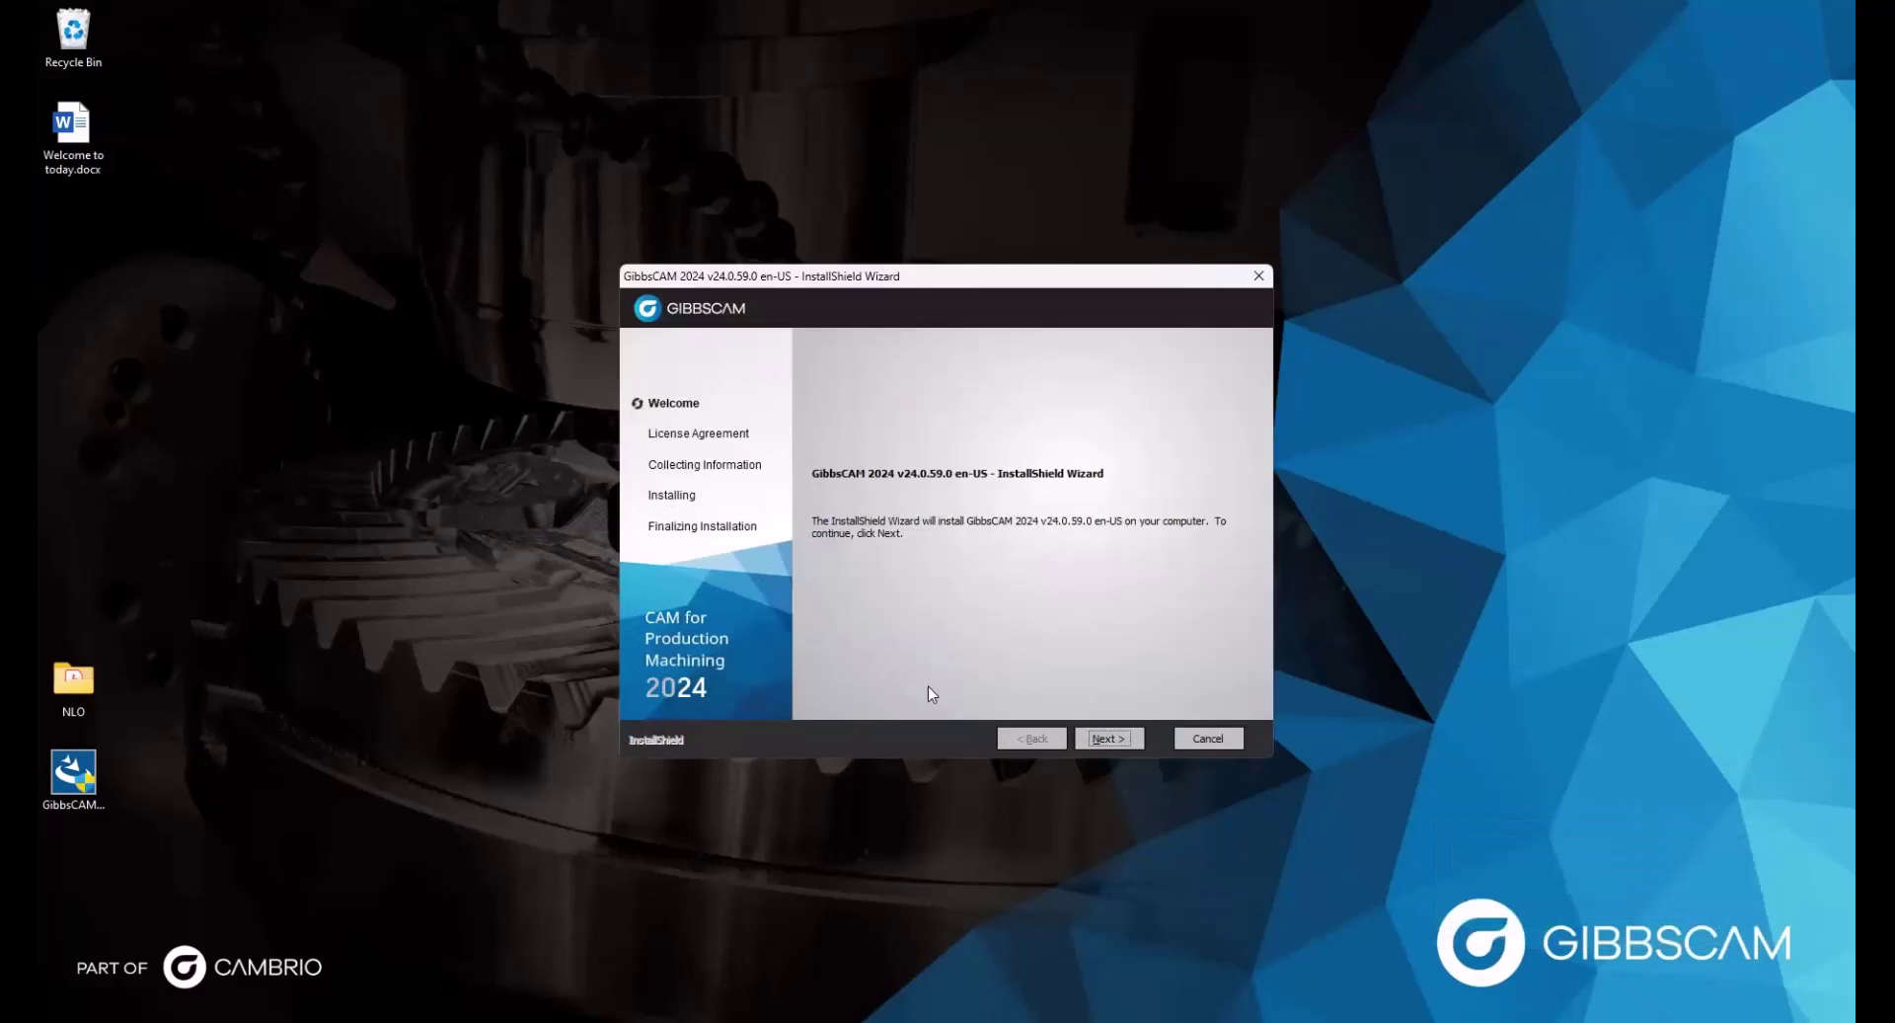
pyautogui.click(1107, 741)
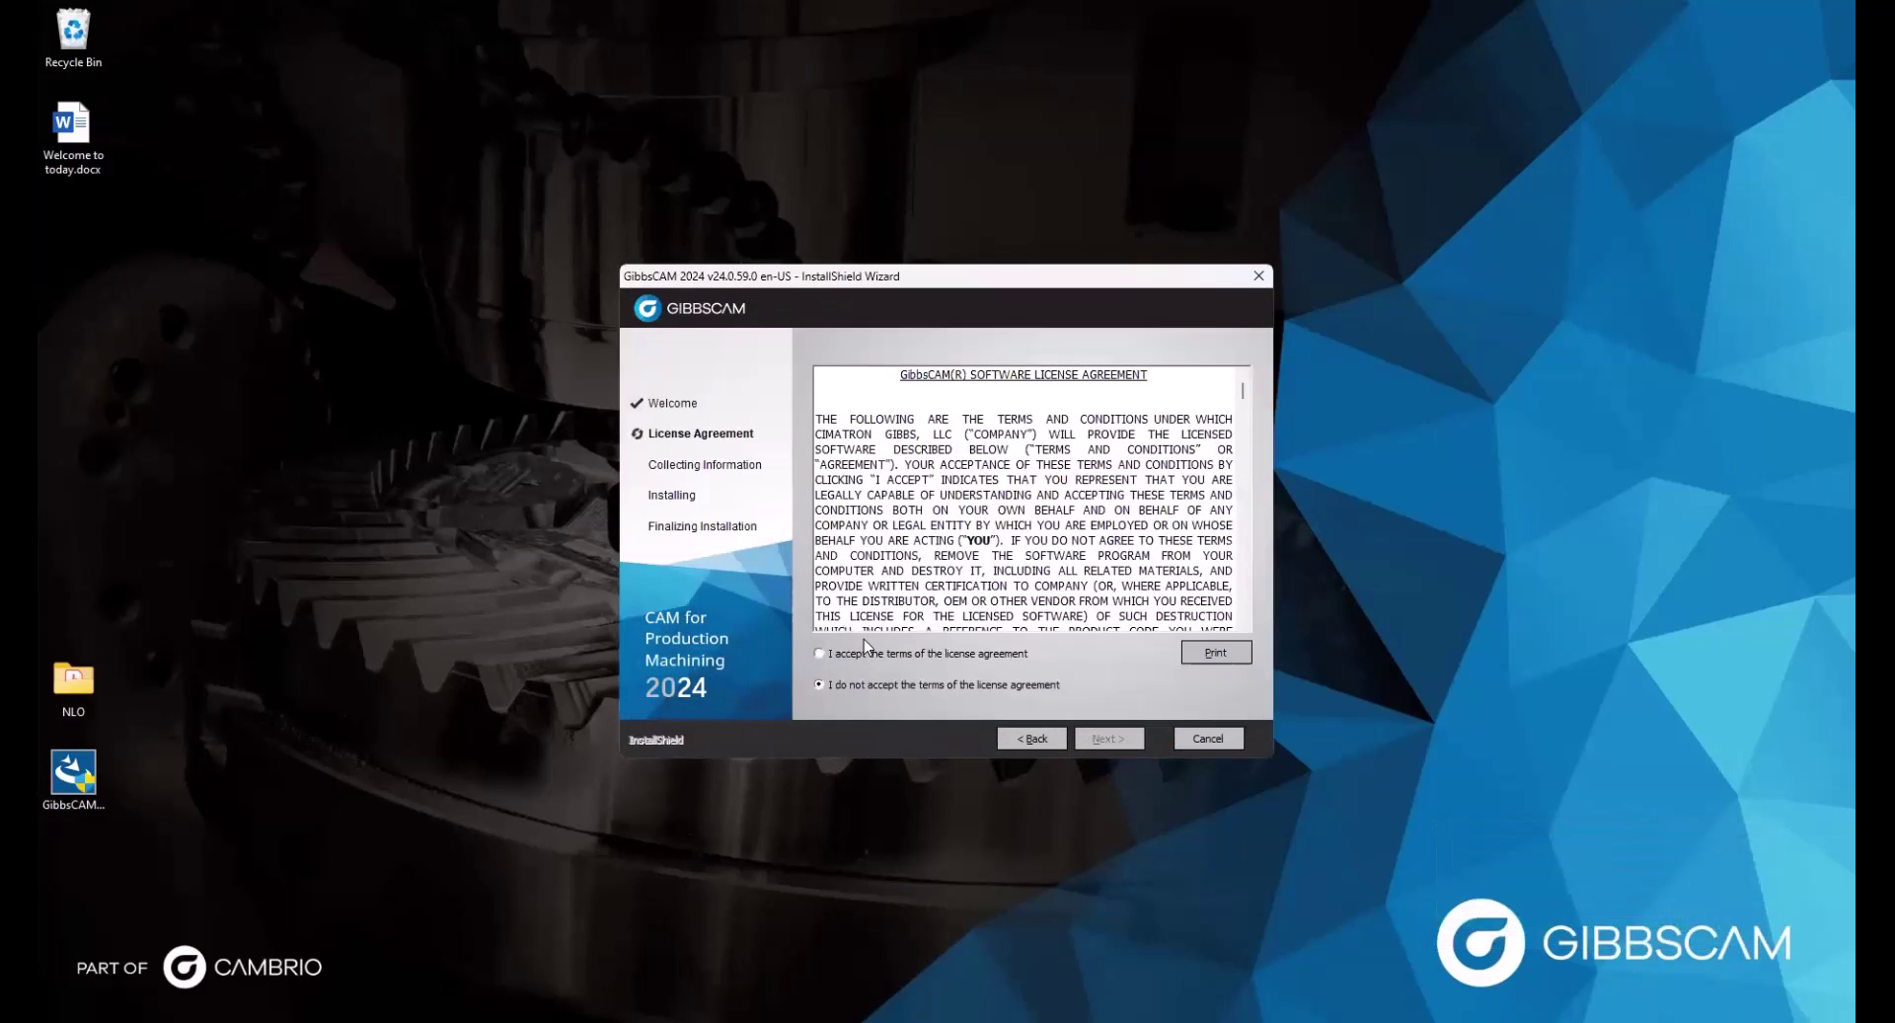
pyautogui.click(857, 653)
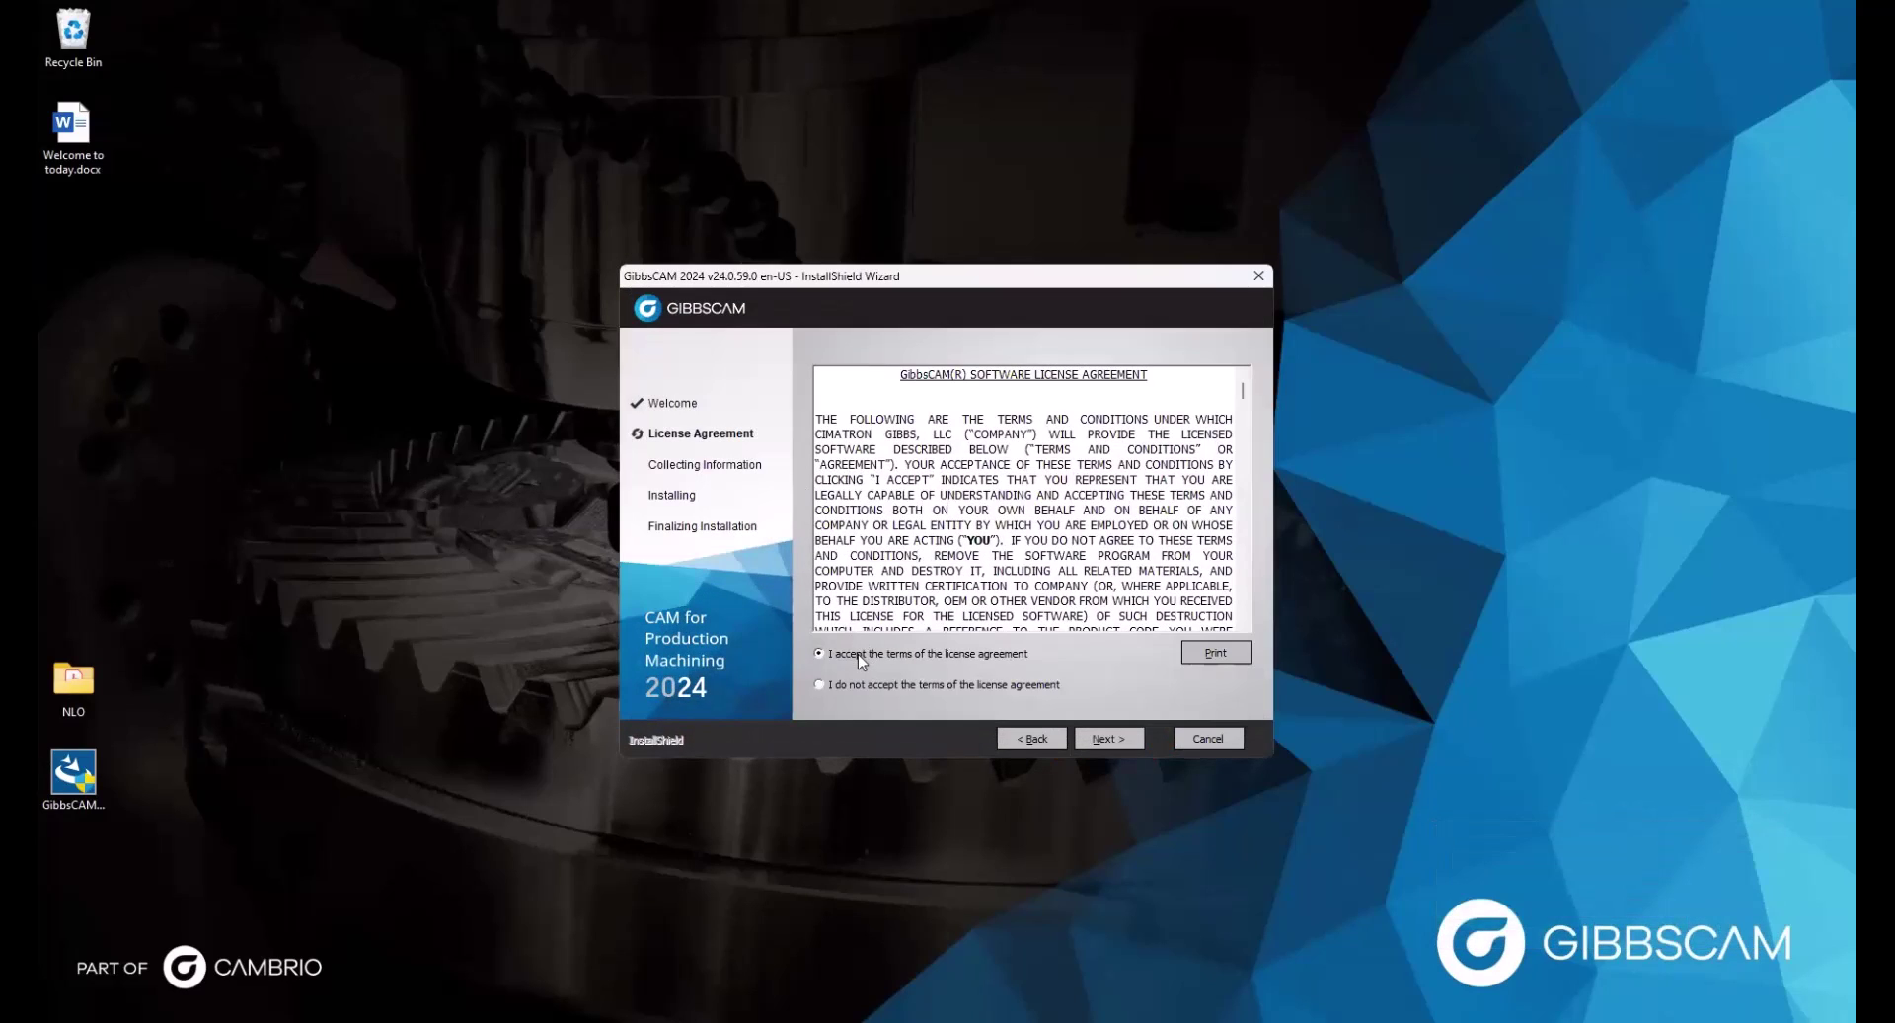
pyautogui.click(1115, 743)
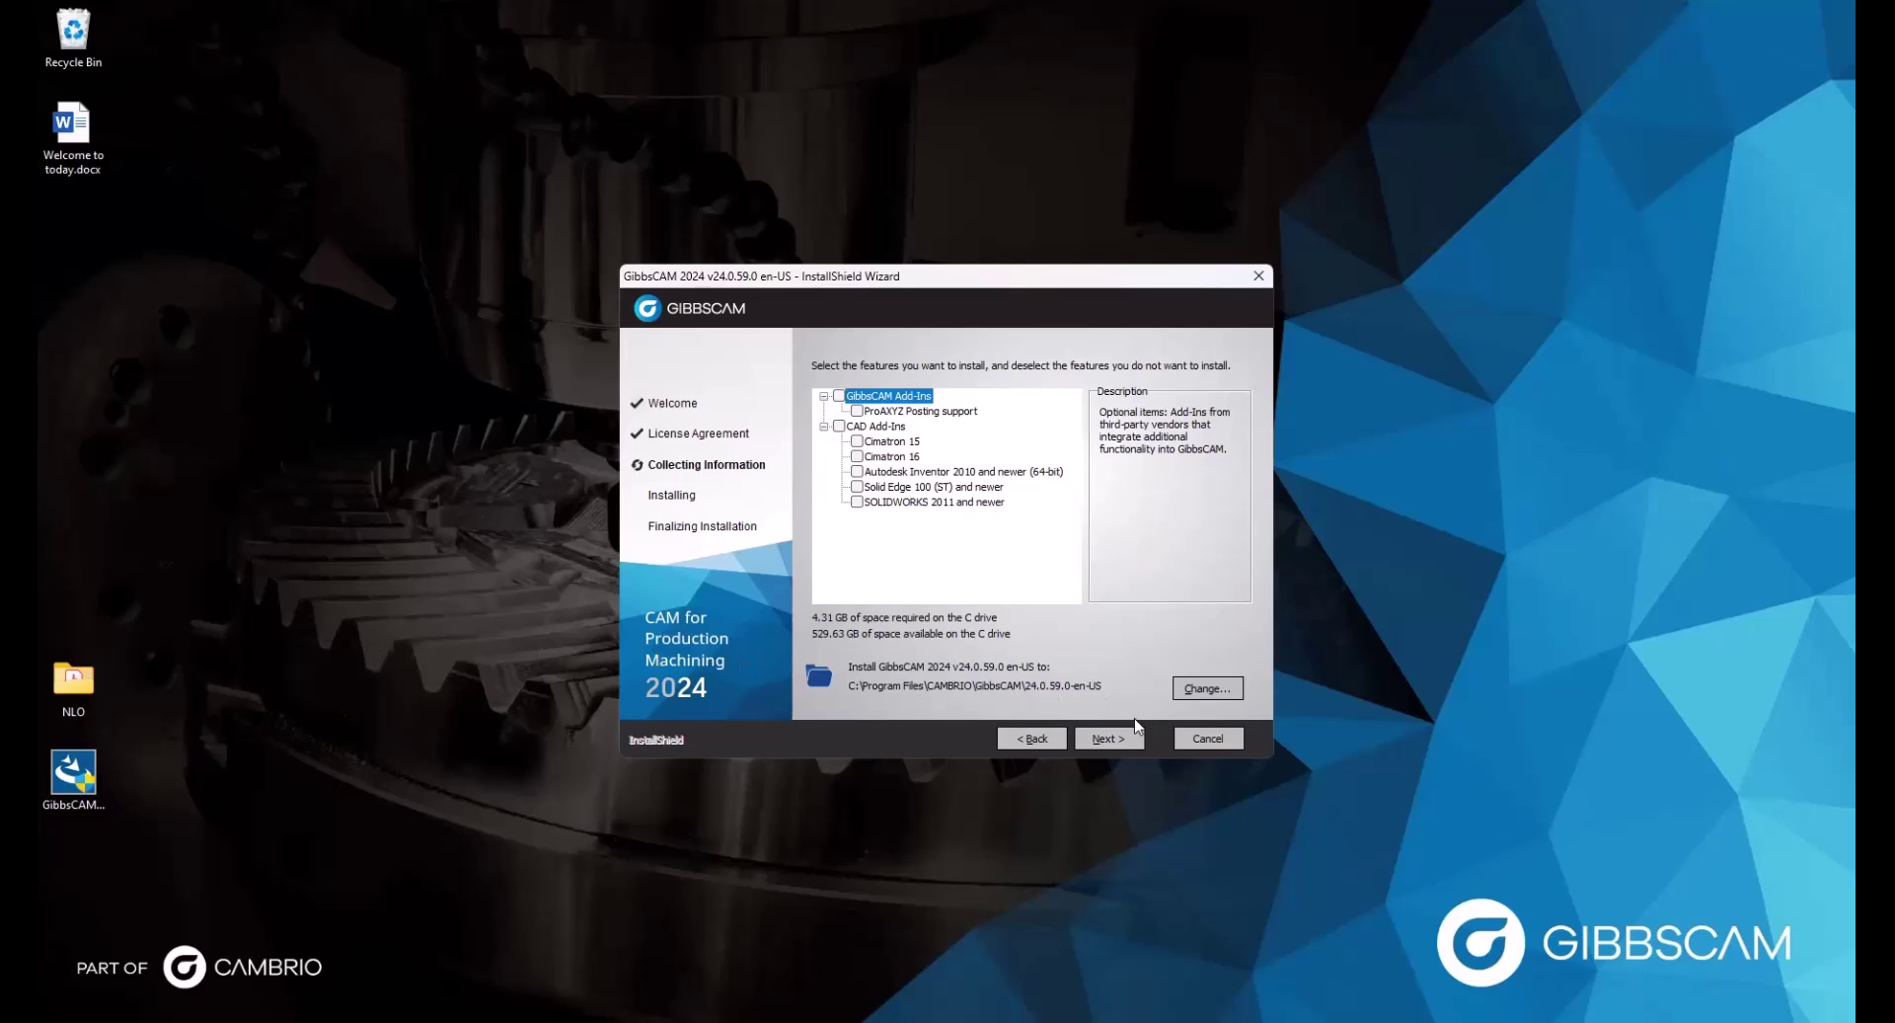
pyautogui.click(1117, 739)
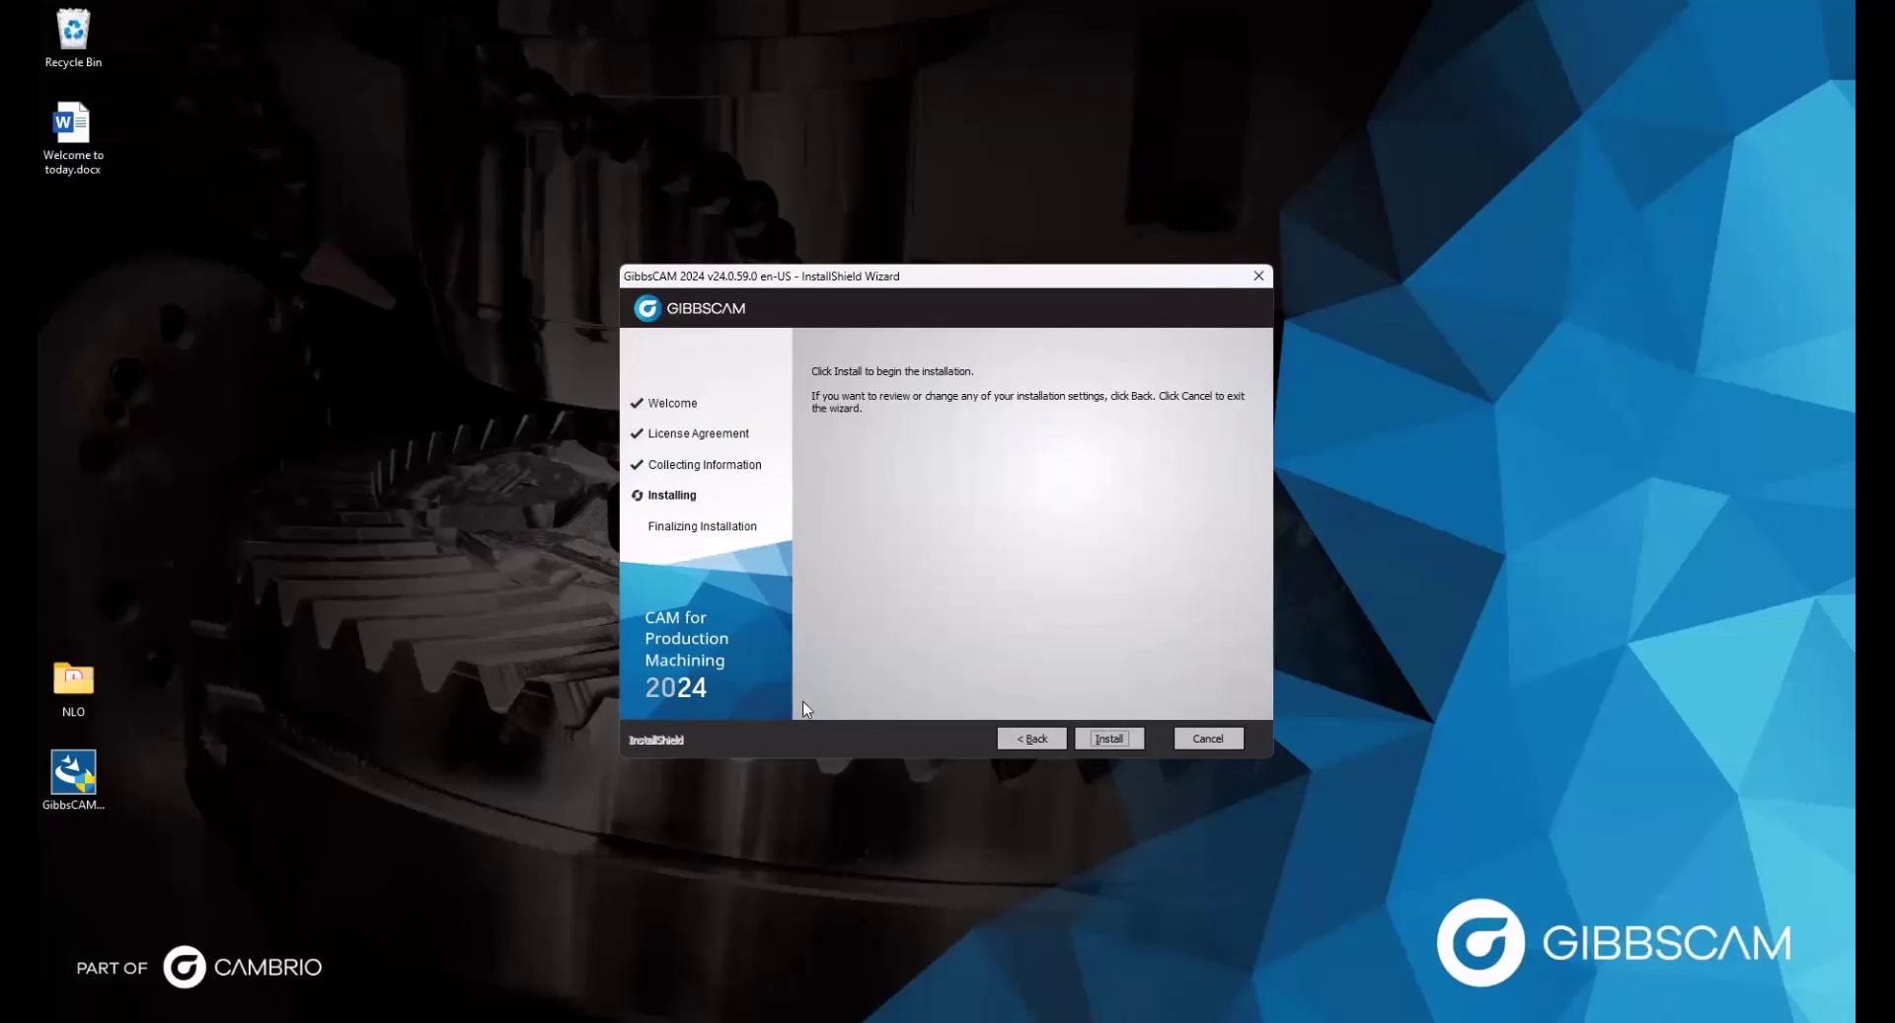
pyautogui.click(1128, 738)
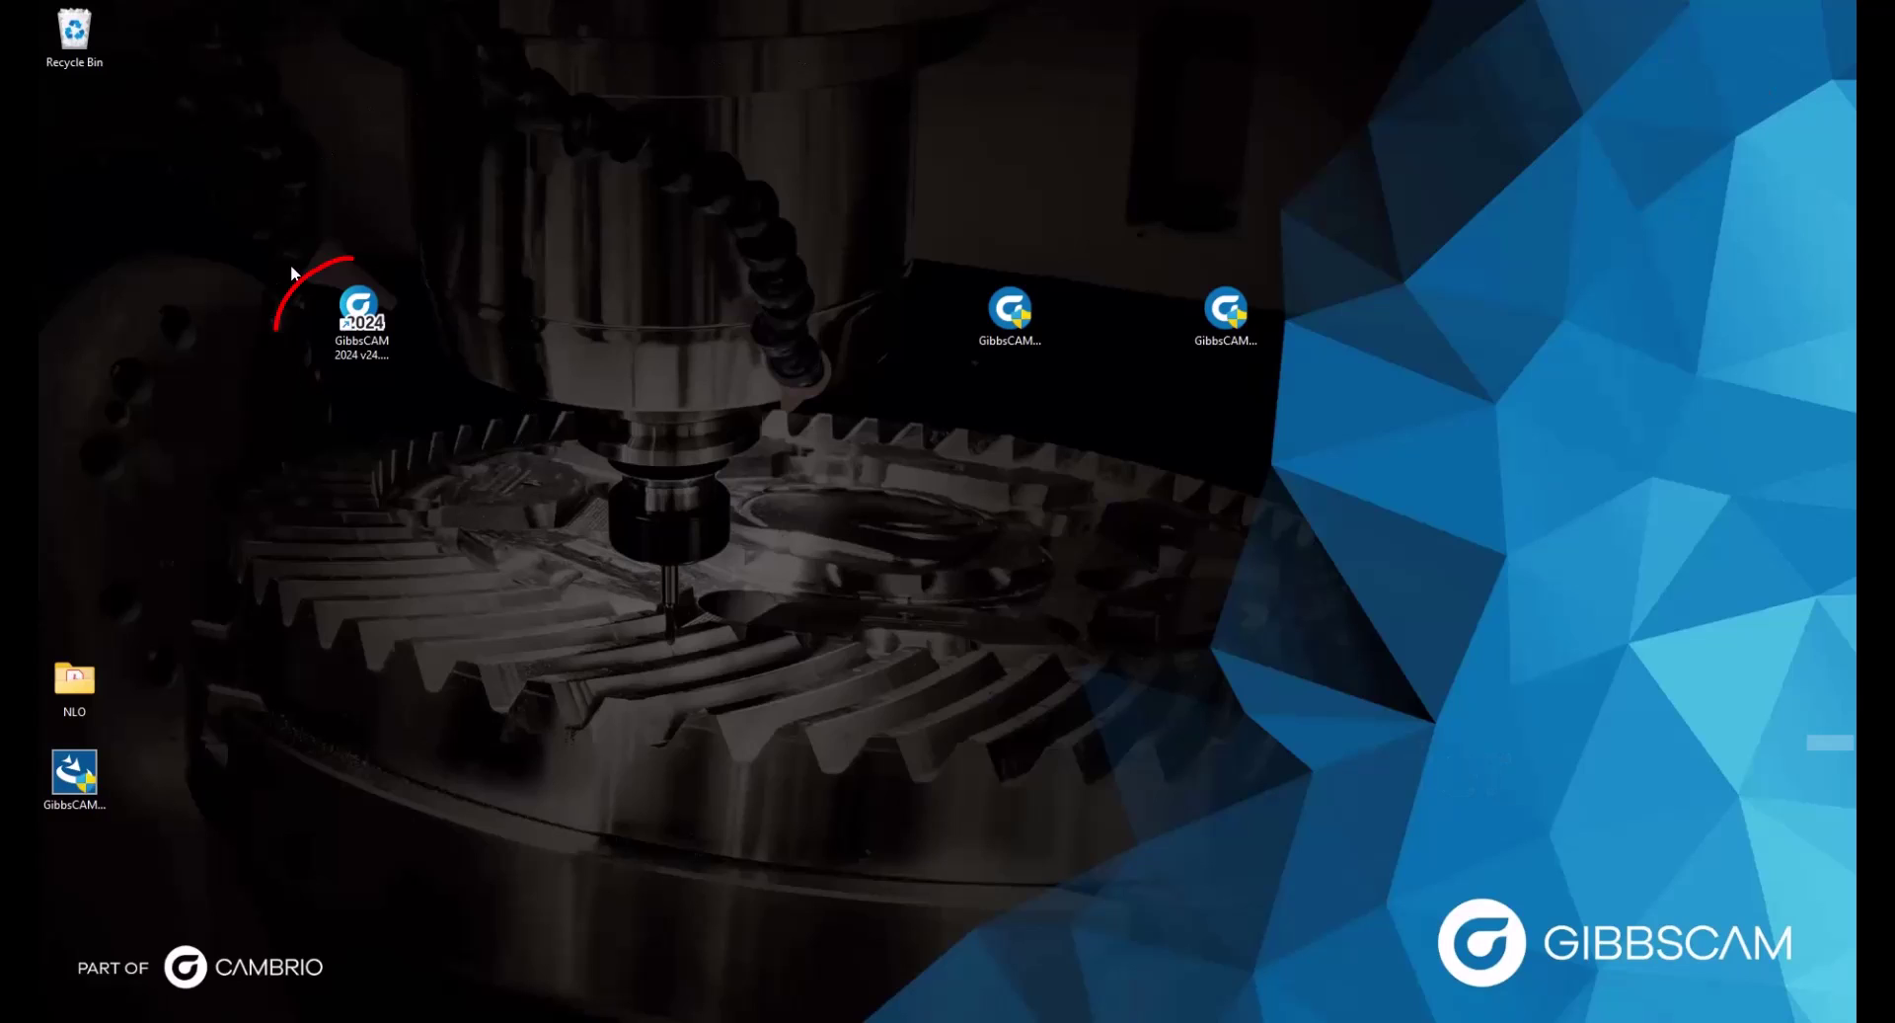
# - Launch the newly installed GibbsCAM 2024 from its desktop shortcut
pyautogui.doubleClick(361, 311)
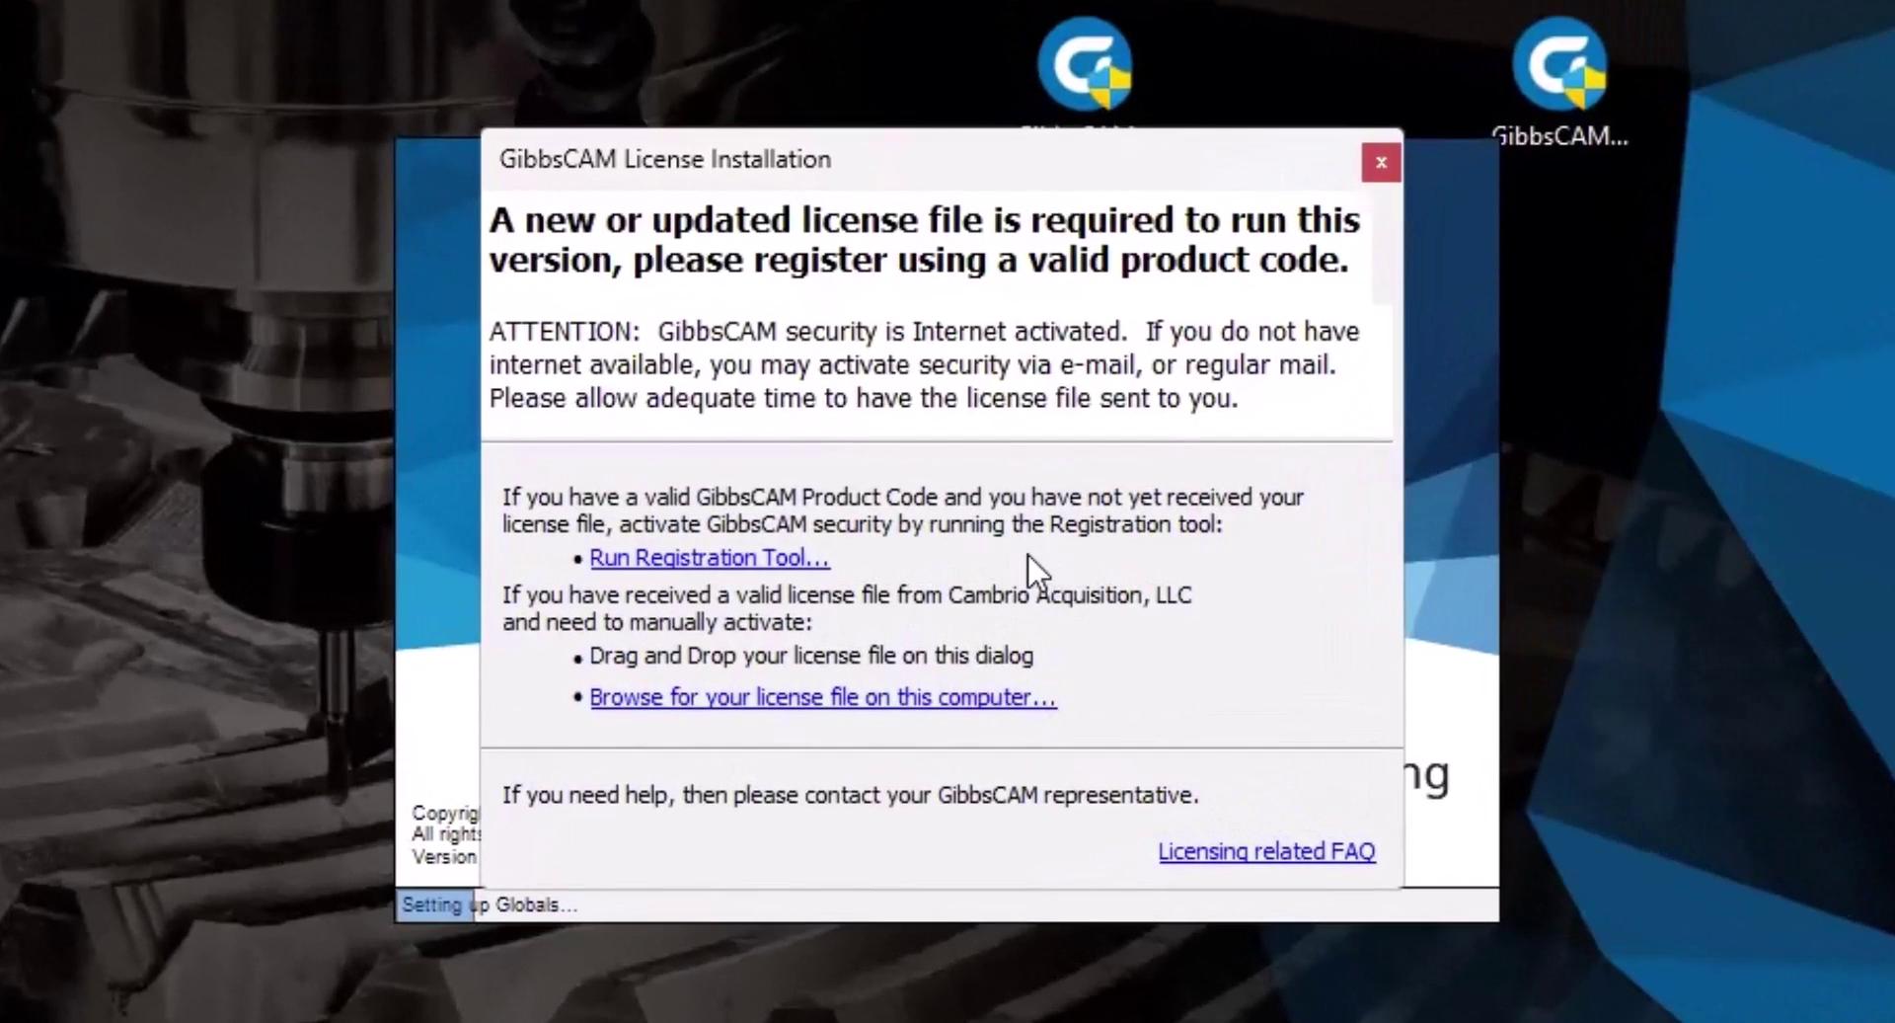
# - Register the product code and contact details online to deploy license-66-61.lic
pyautogui.click(710, 558)
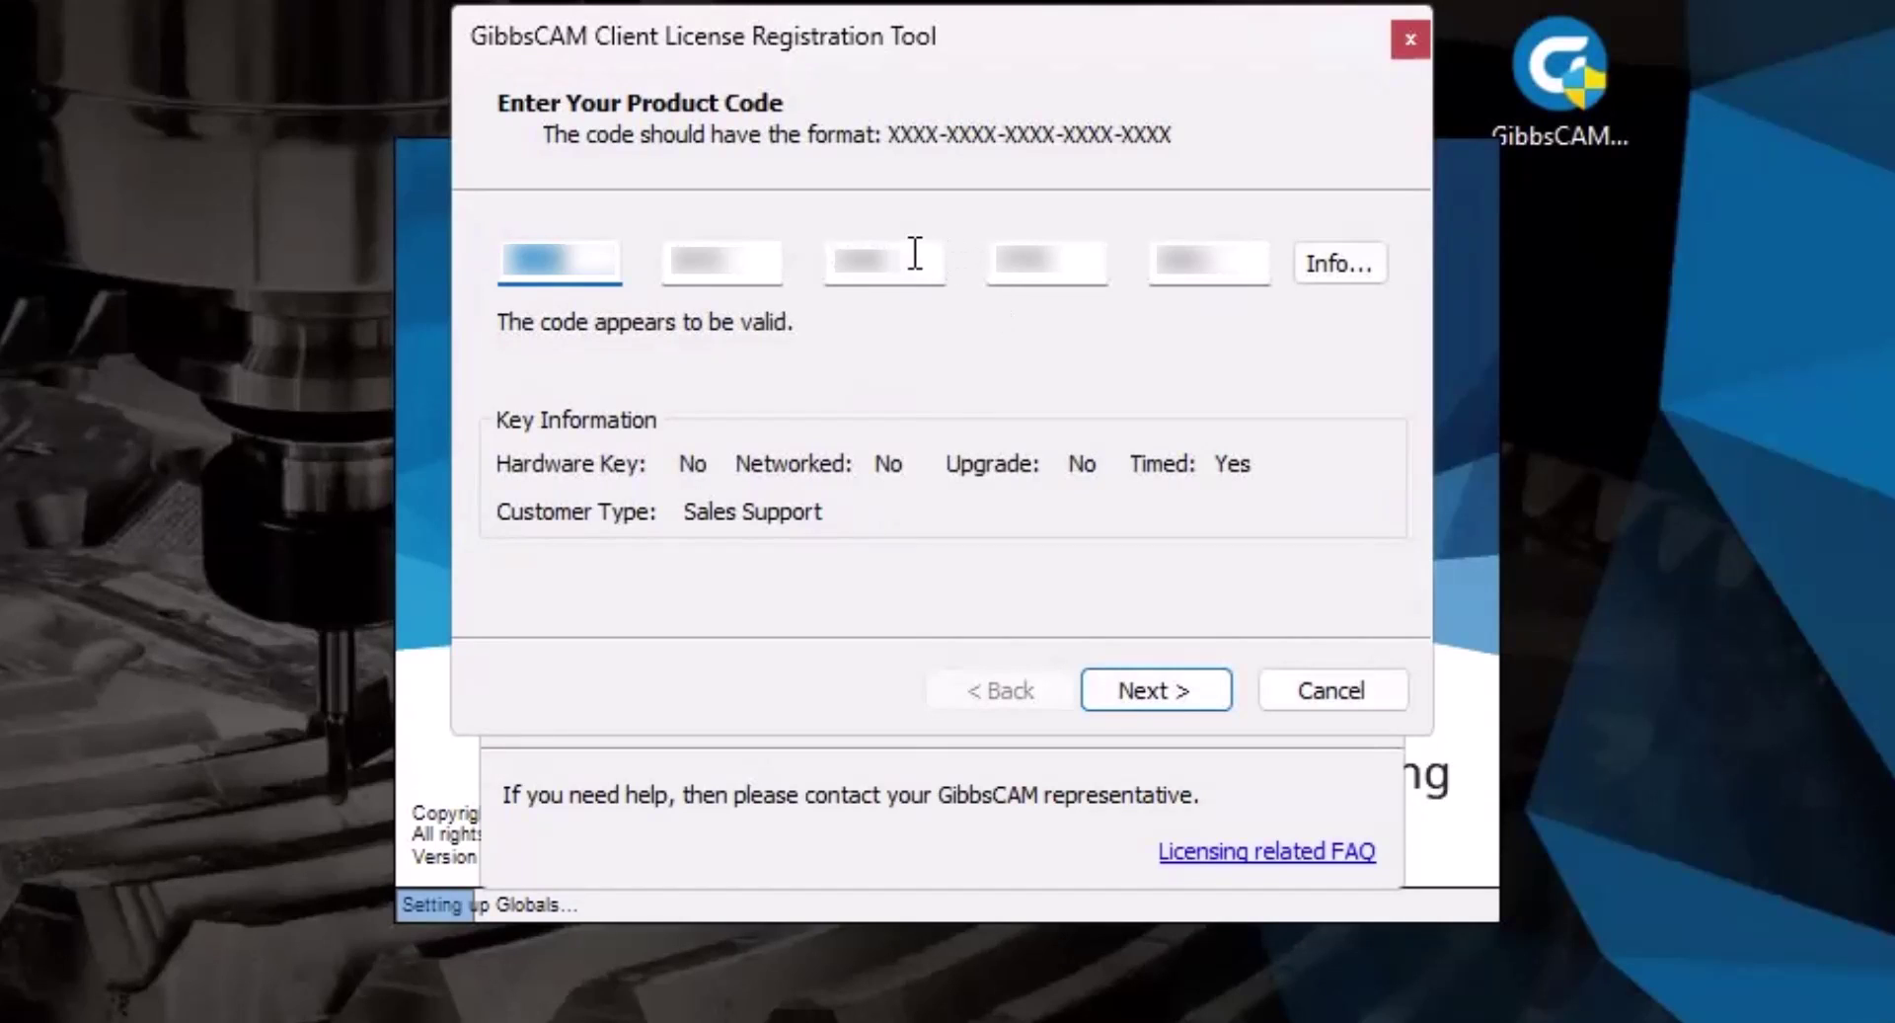
pyautogui.click(1163, 688)
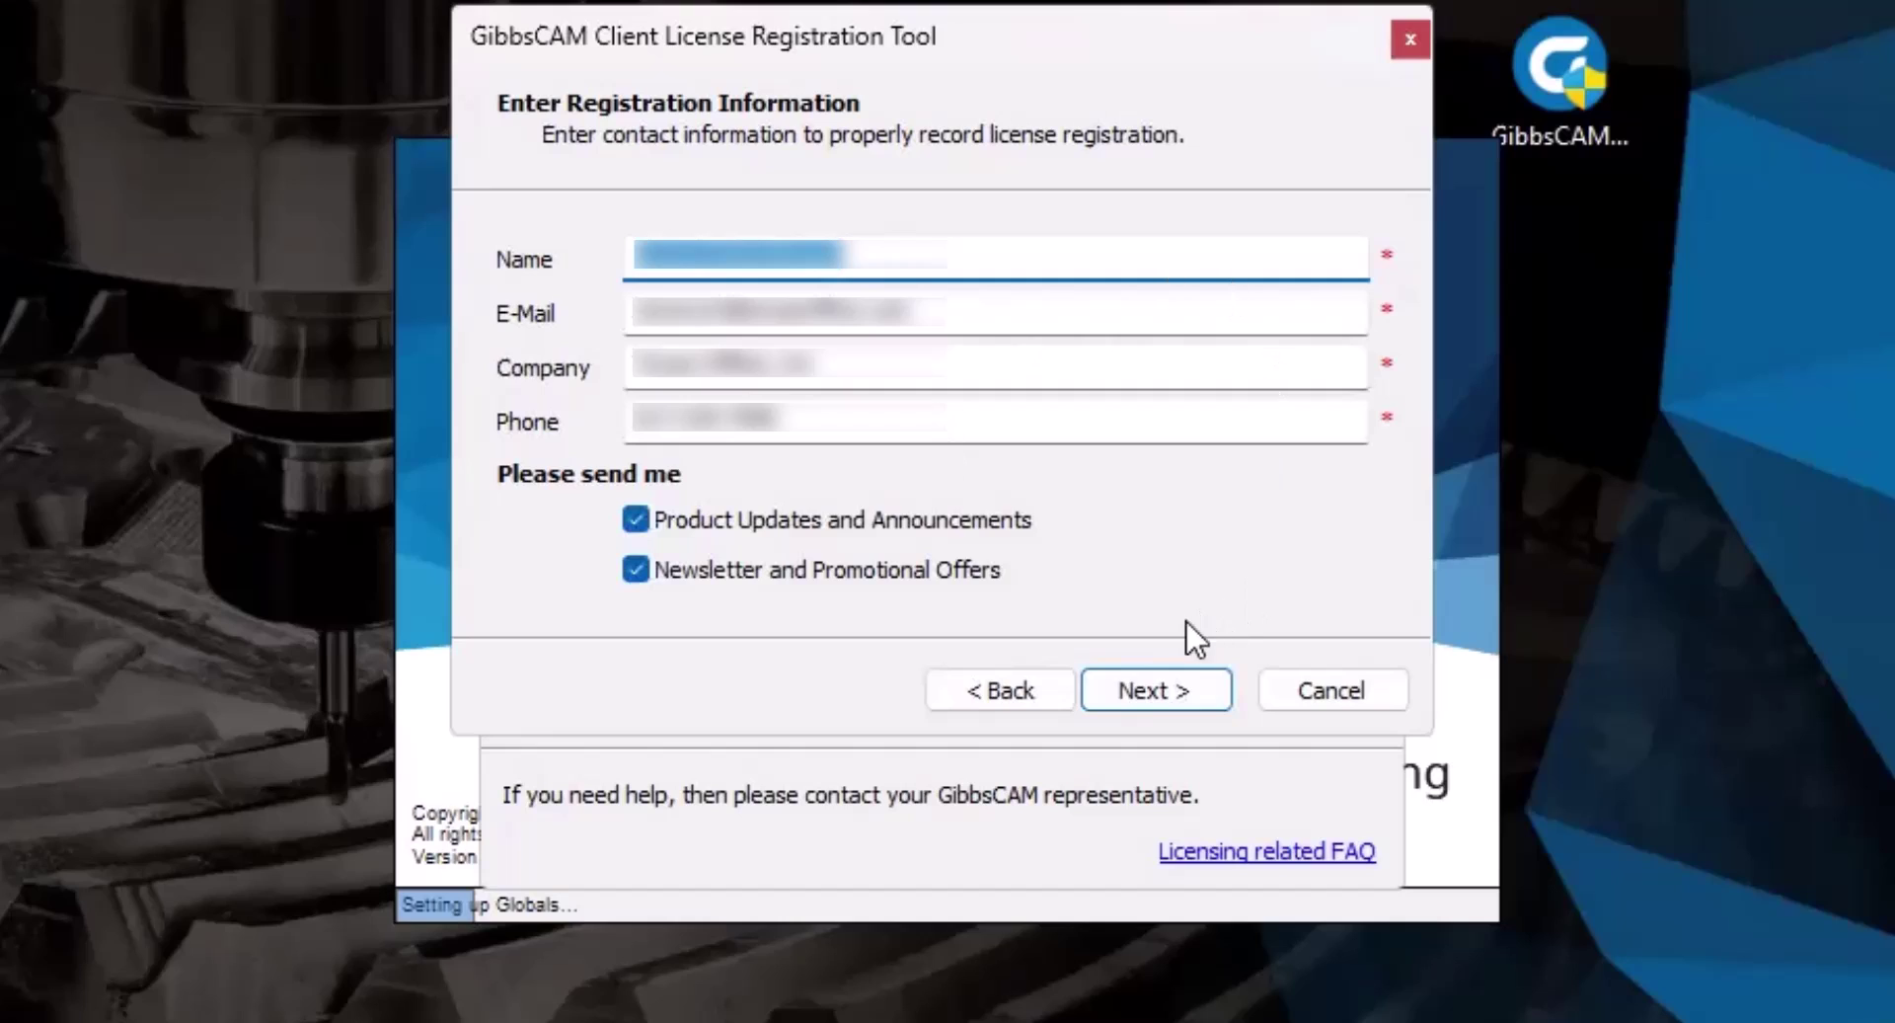
pyautogui.click(1177, 688)
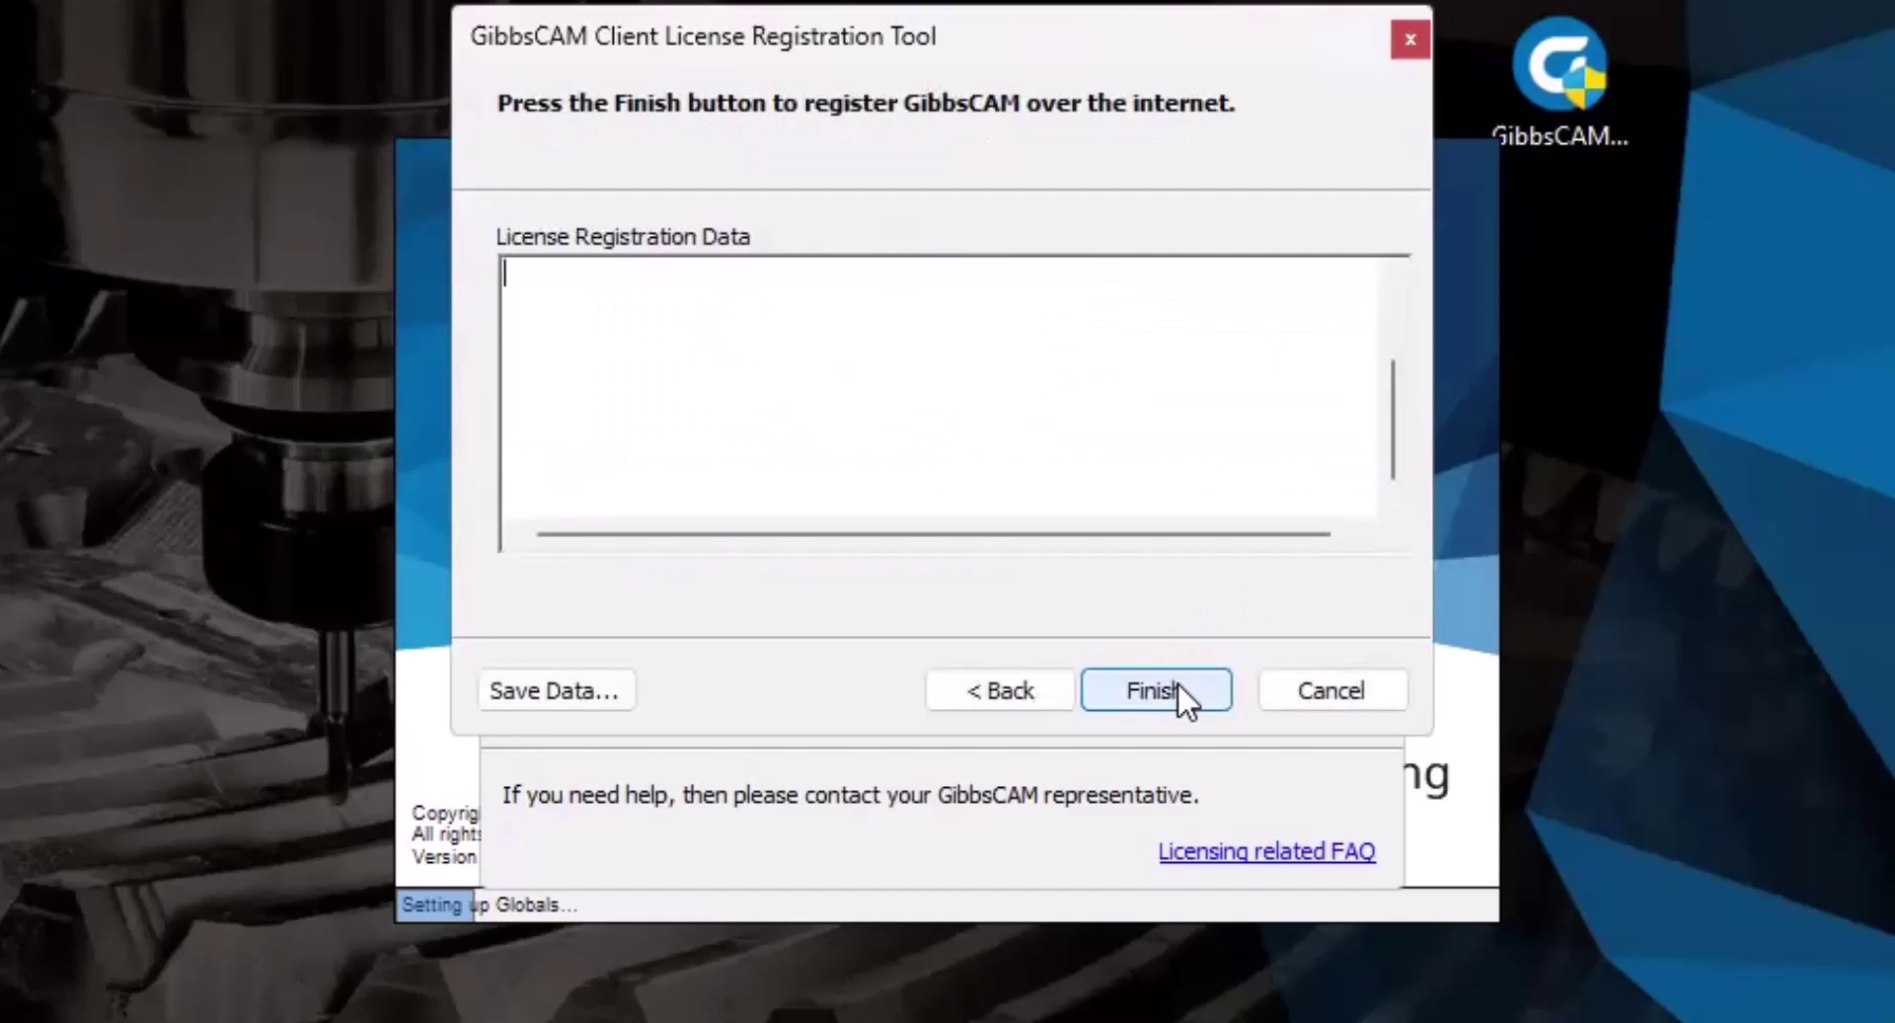
pyautogui.click(1178, 686)
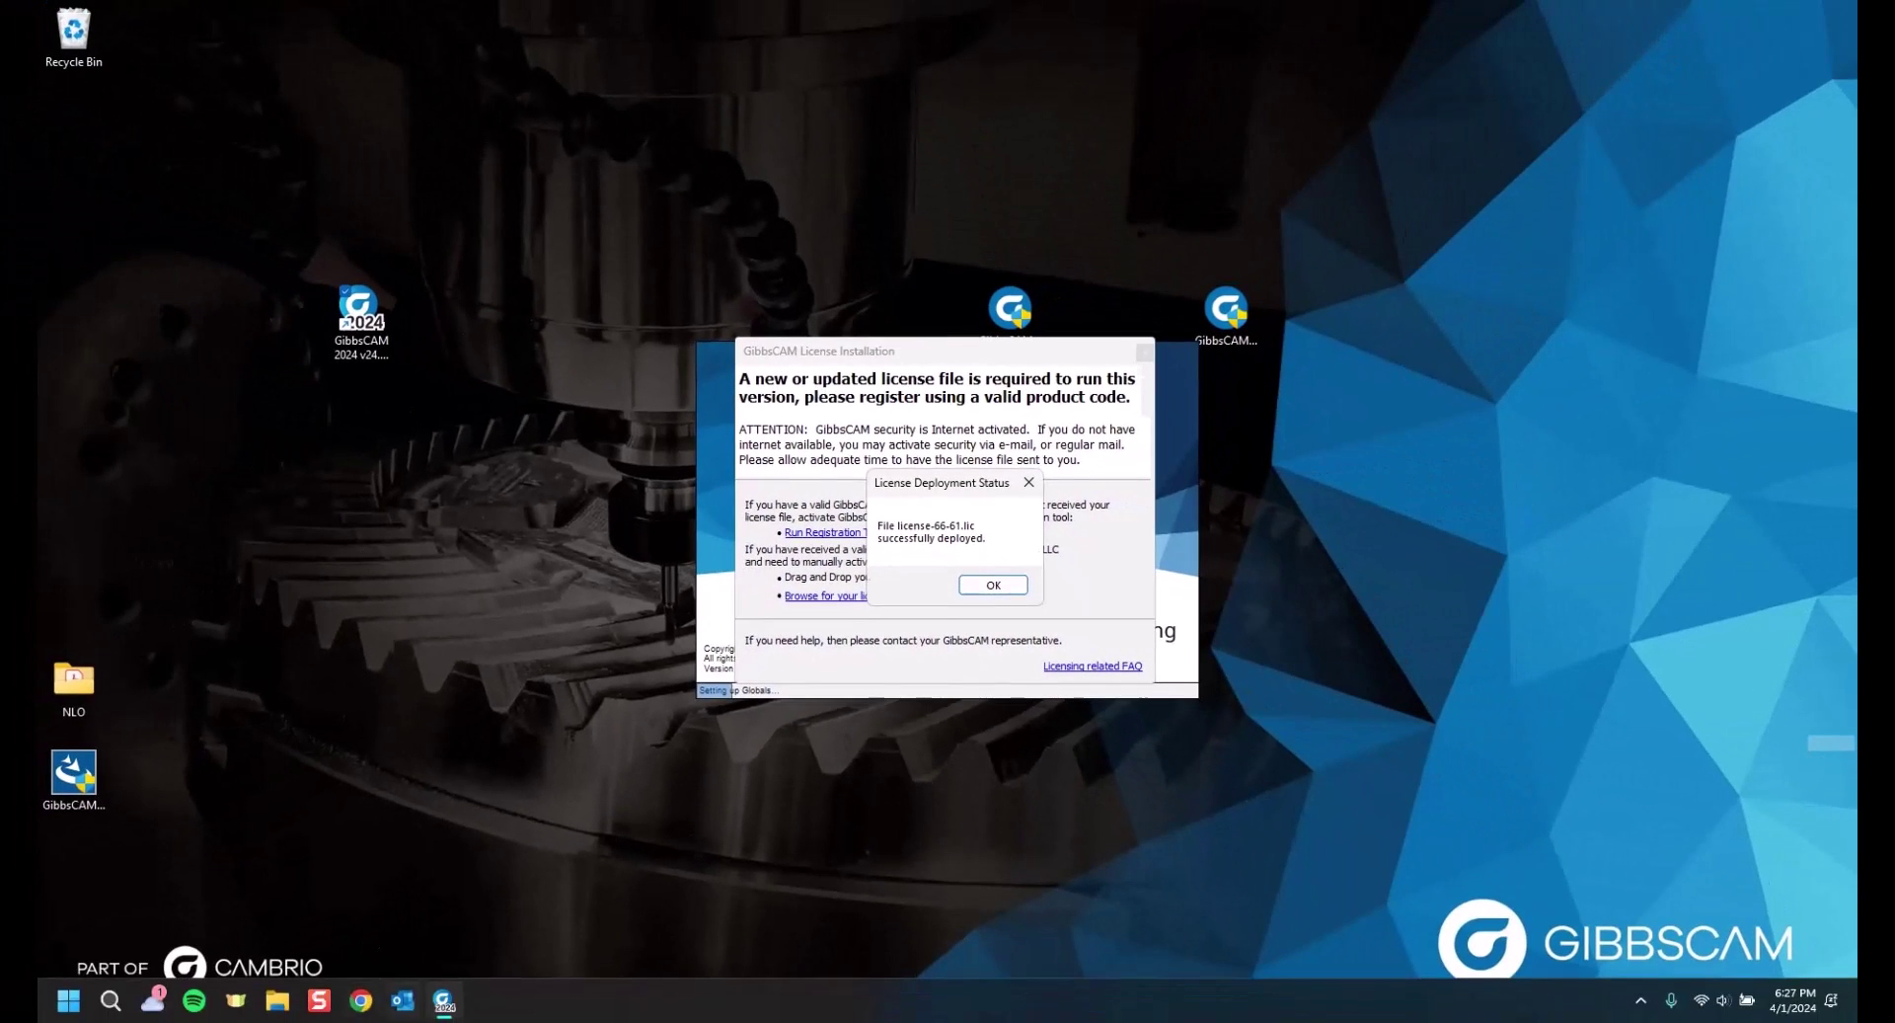
# - Close the USB Drivers PDF and the GibbsCAM Online Services browser window
pyautogui.click(362, 1000)
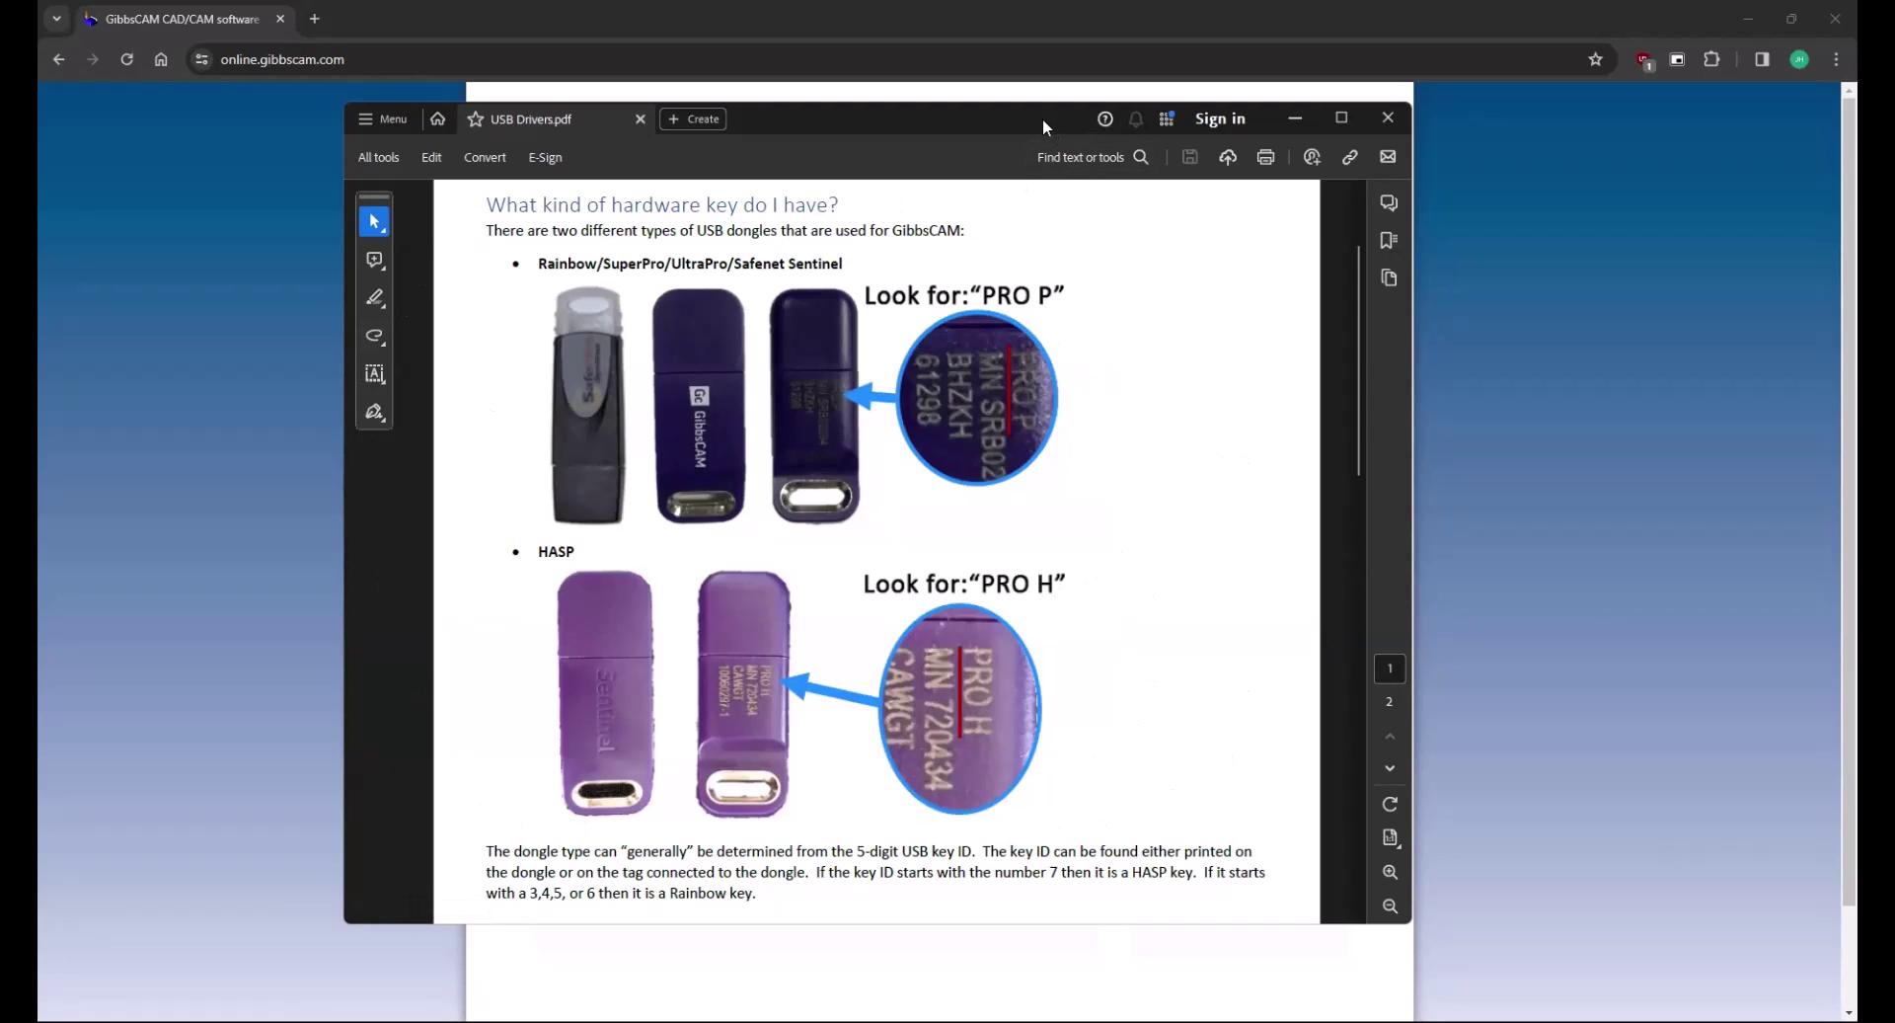
pyautogui.hotkey('alt', 'F4')
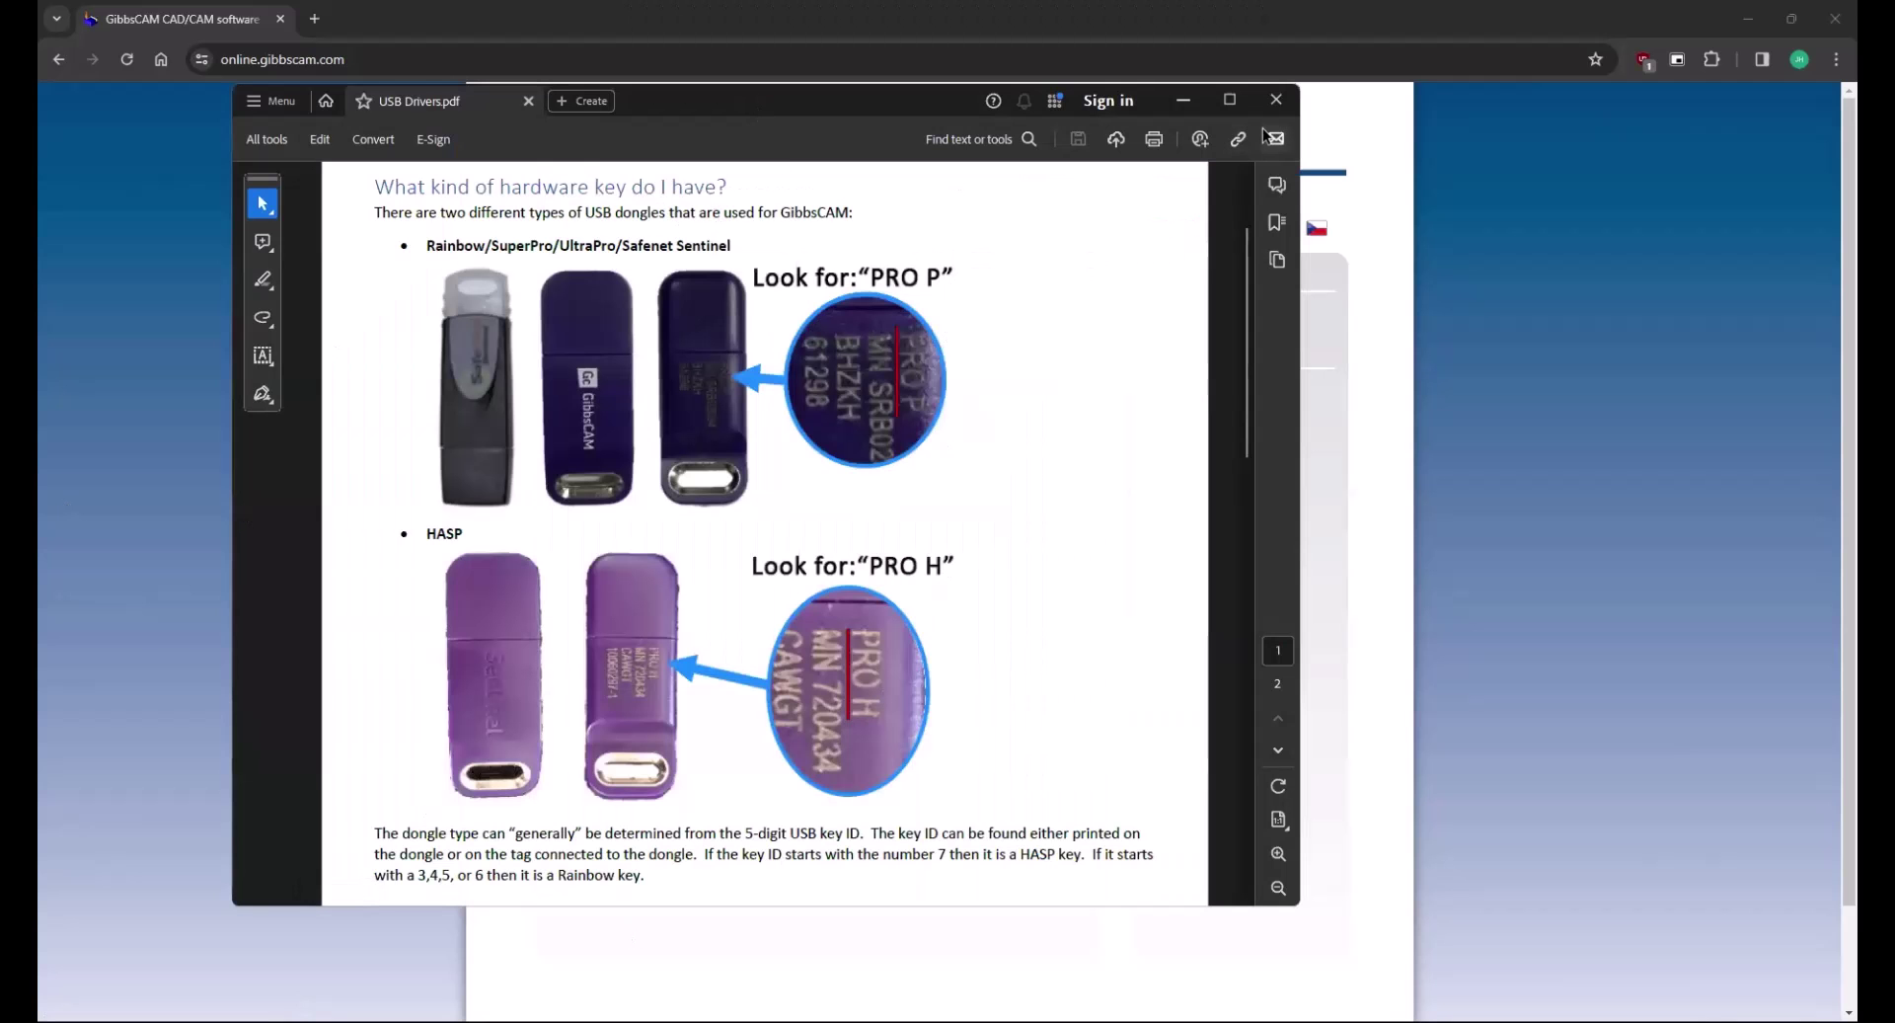
pyautogui.click(351, 59)
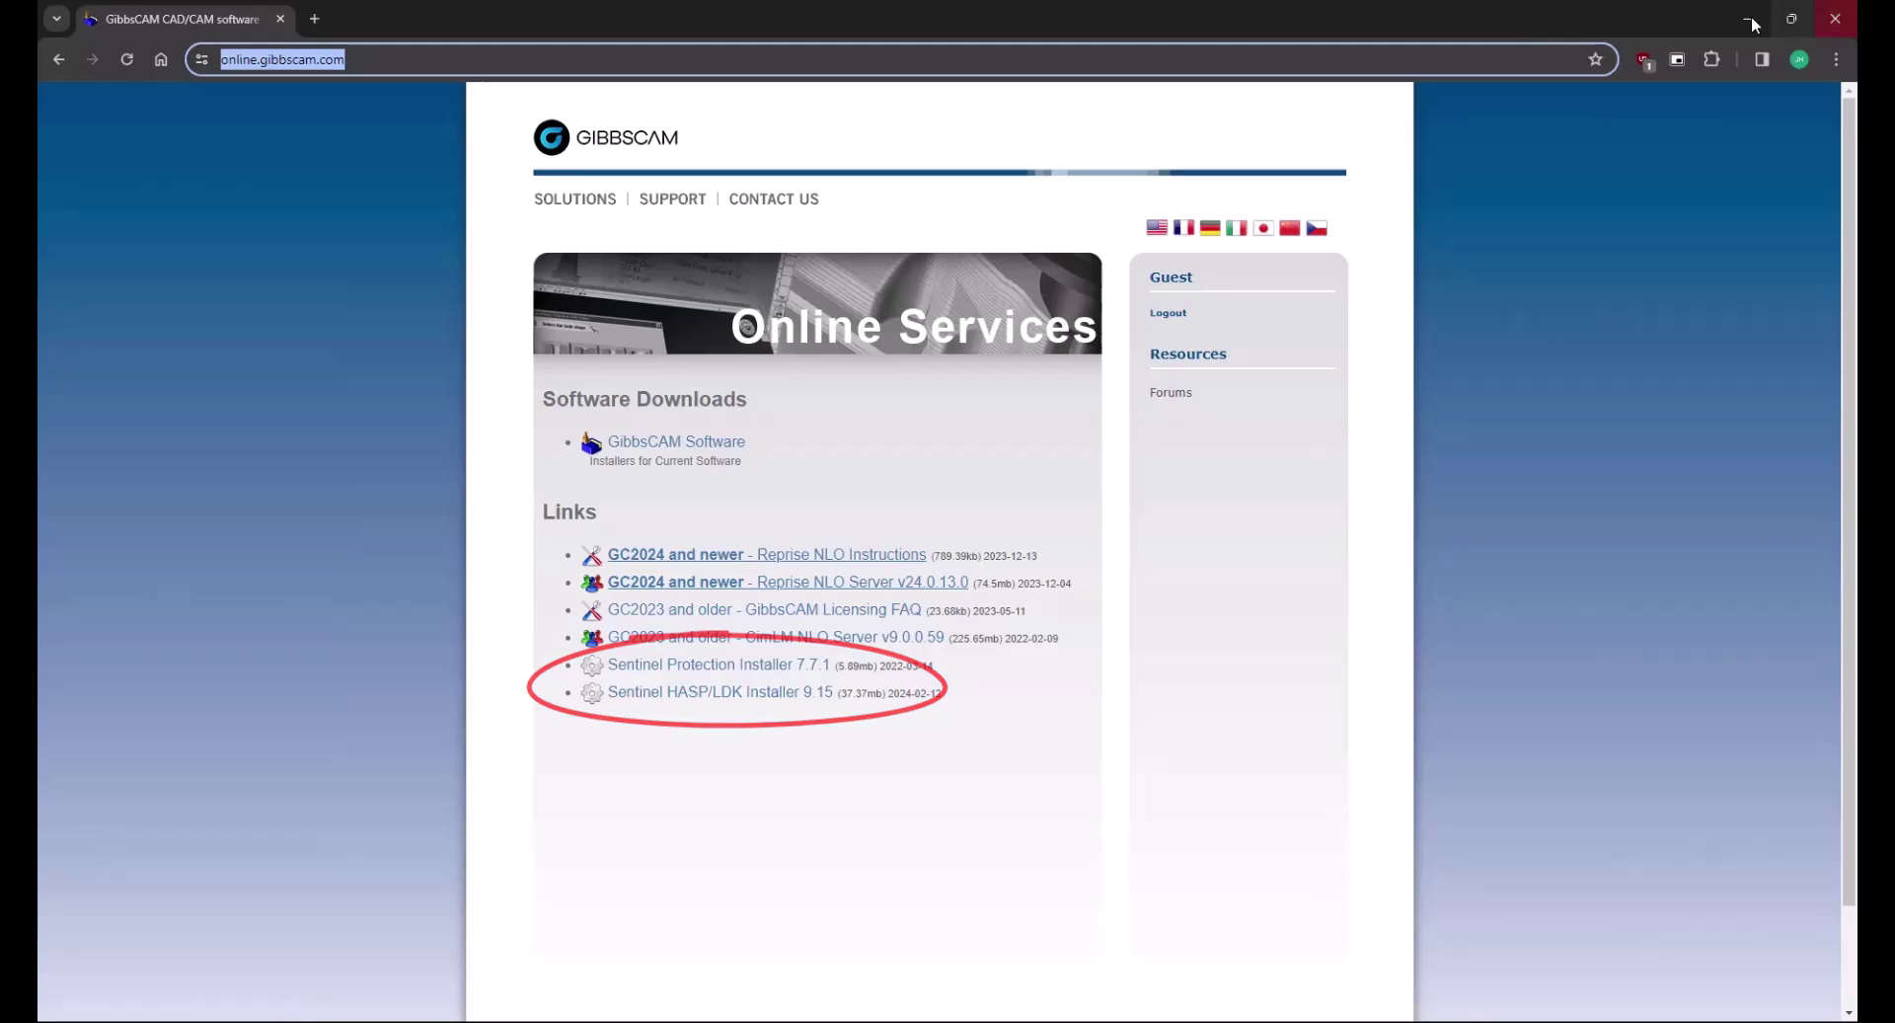
pyautogui.click(1833, 20)
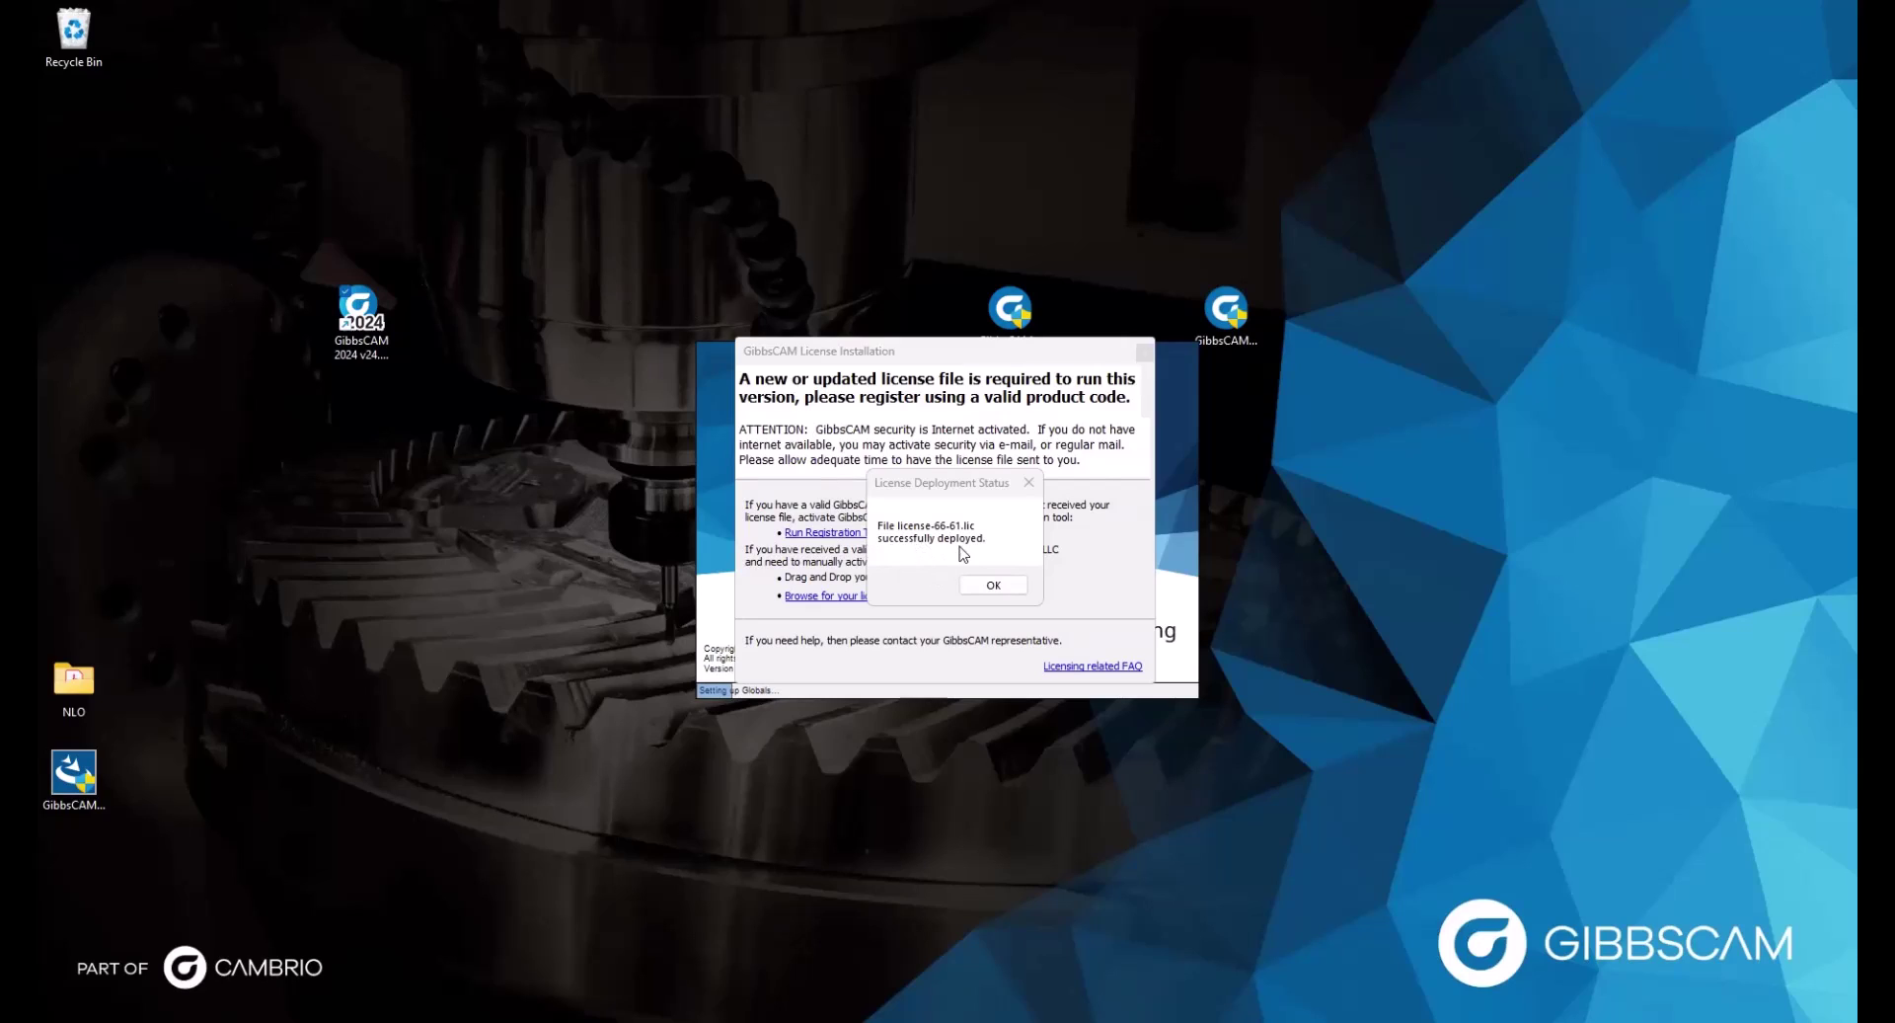
# - Dismiss the license deployment success message so GibbsCAM 2024 finishes loading
pyautogui.click(991, 586)
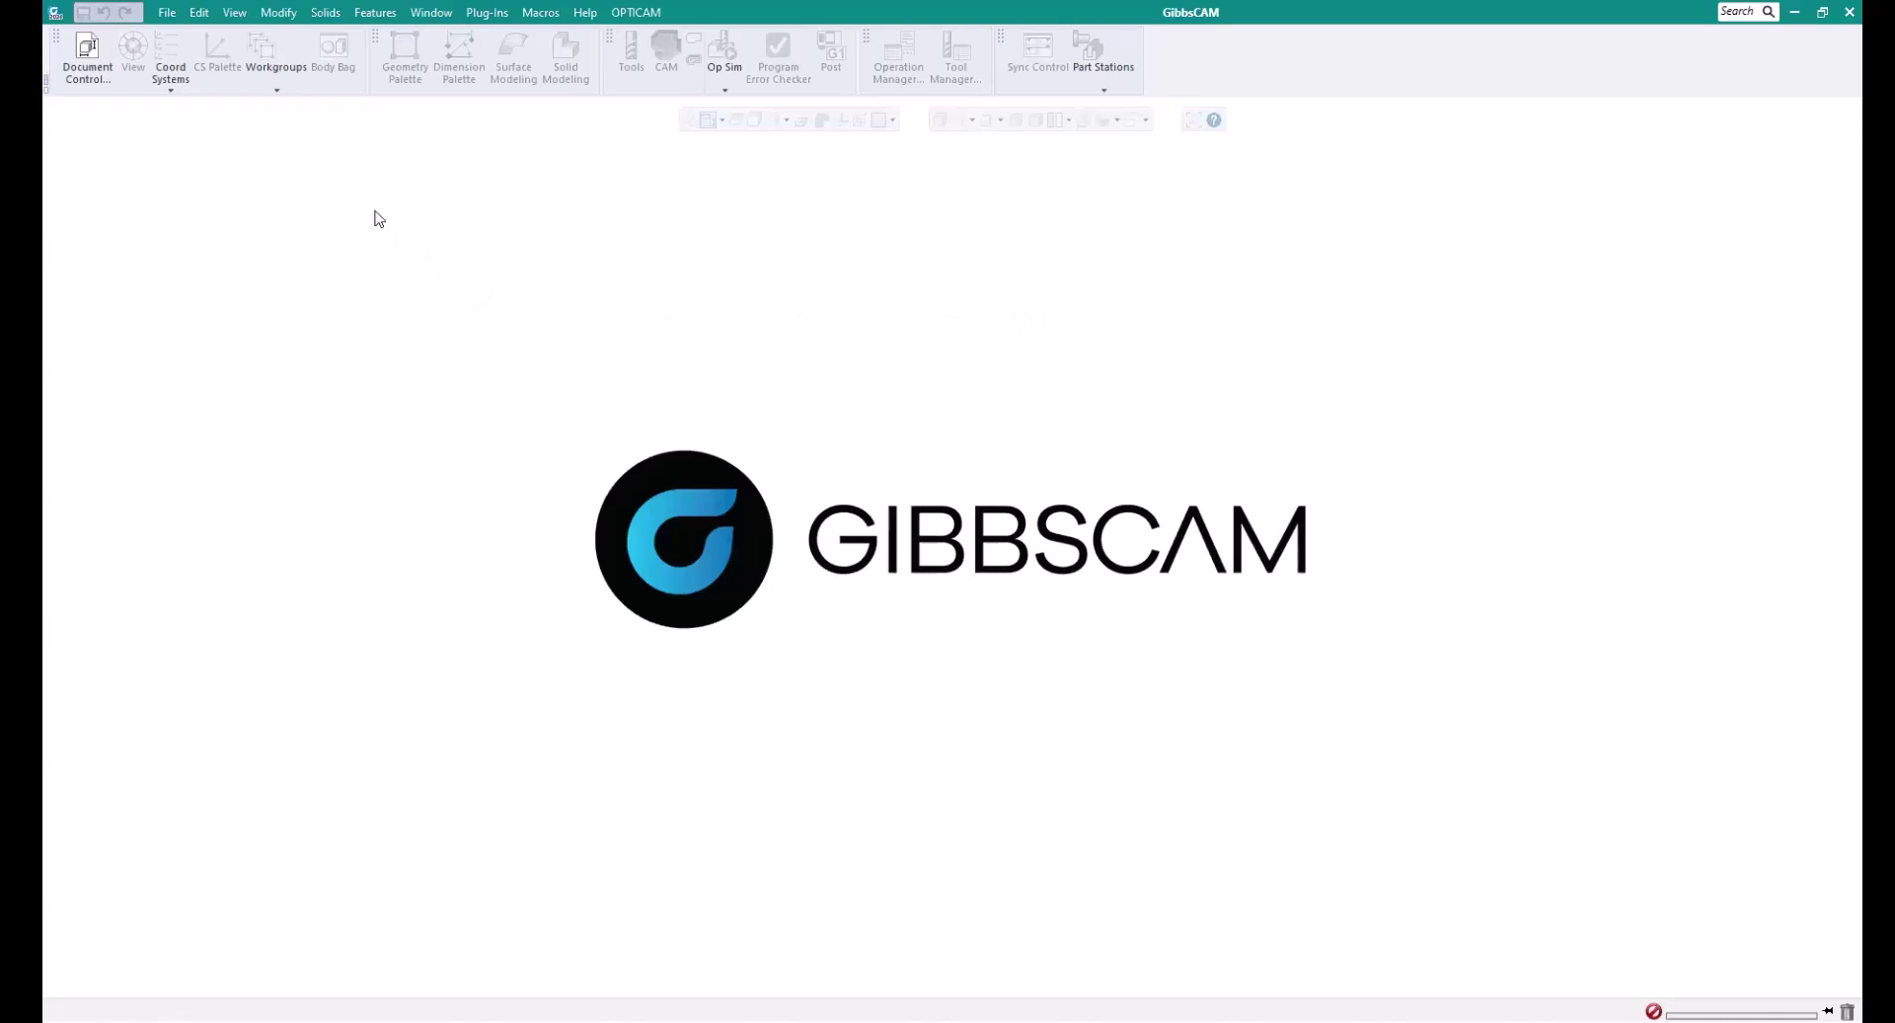
# - Bring up License Update from the Interface page of File > Preferences
pyautogui.click(164, 13)
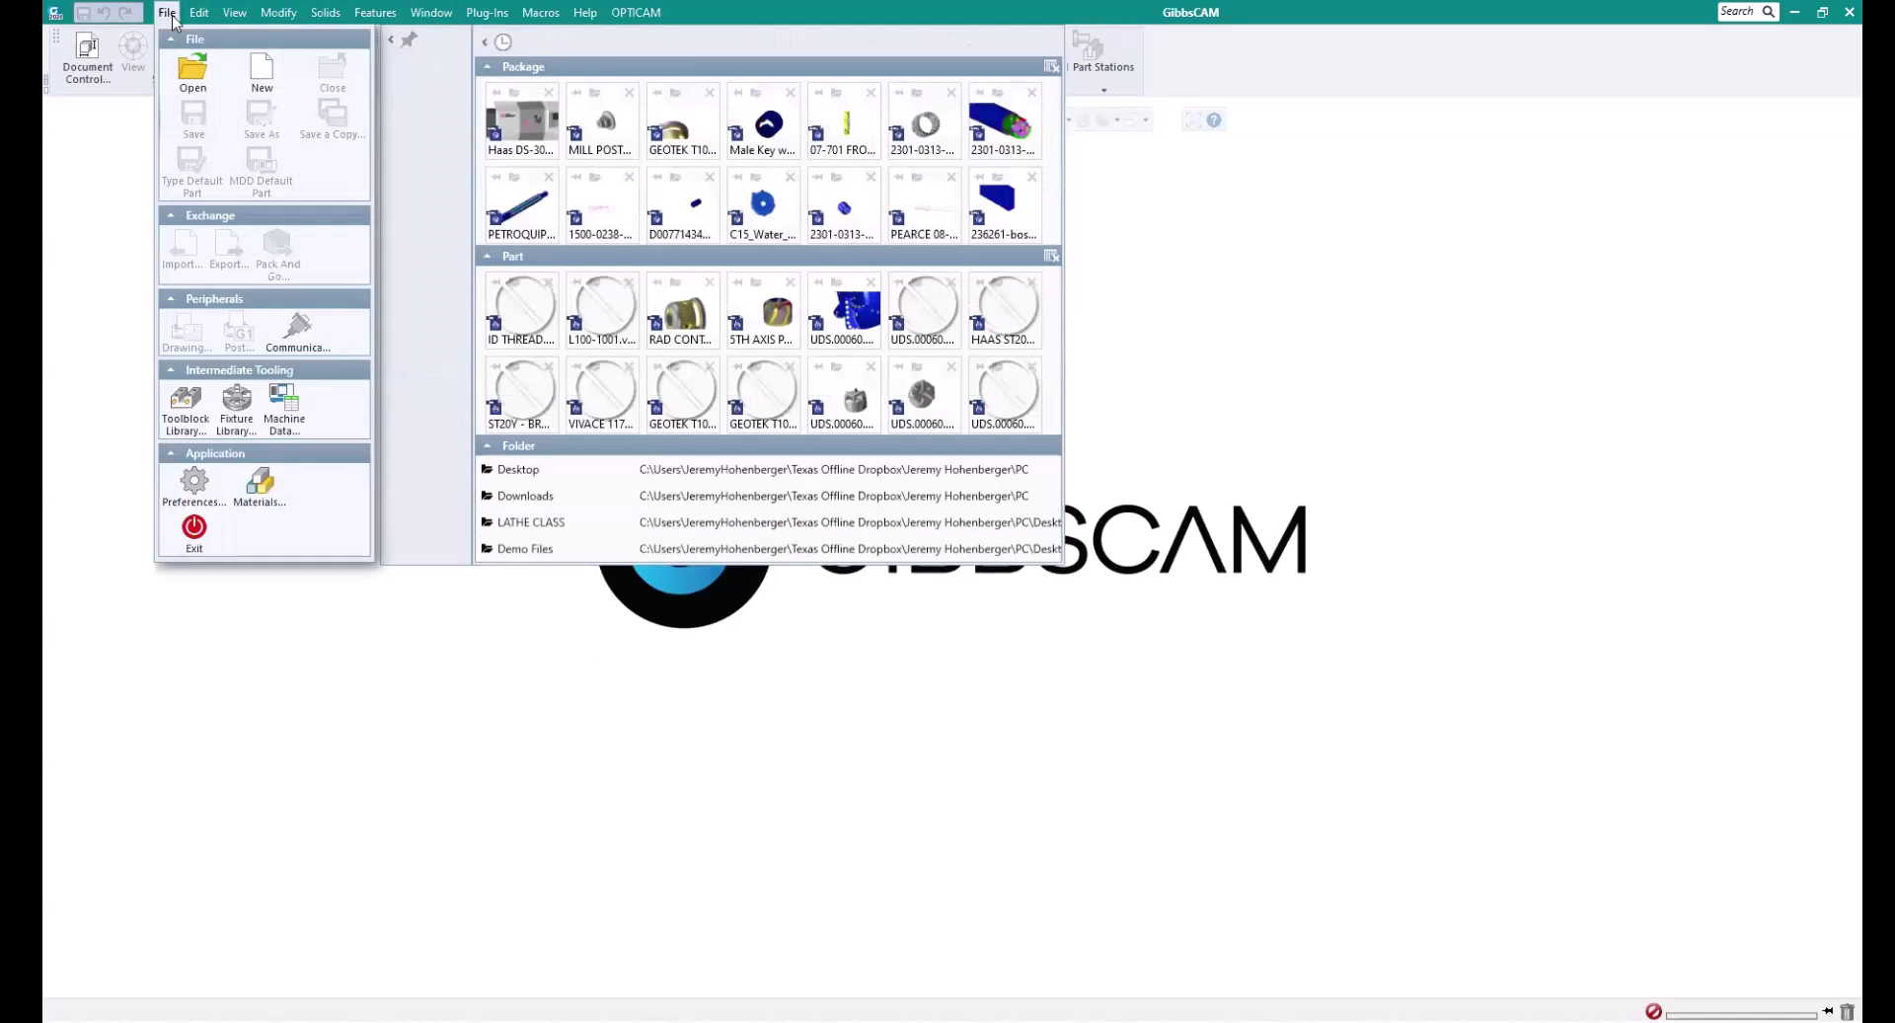
pyautogui.click(180, 487)
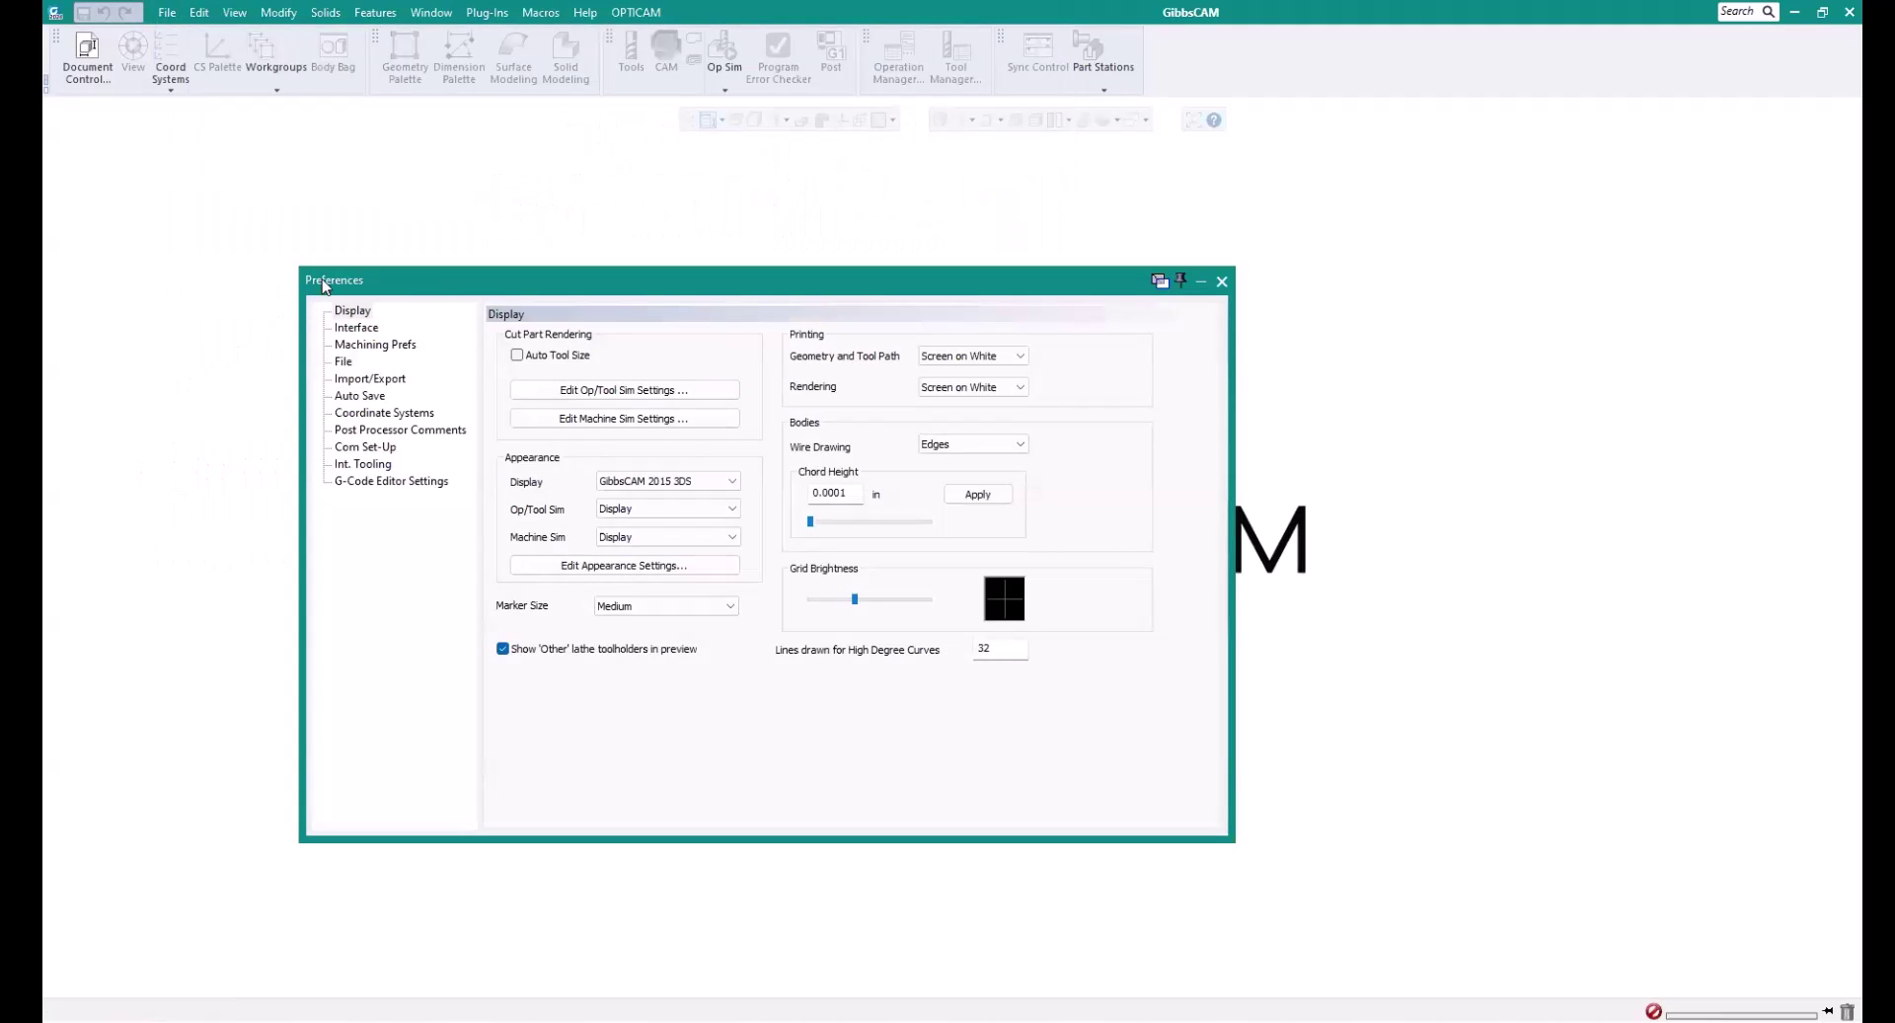
pyautogui.click(360, 330)
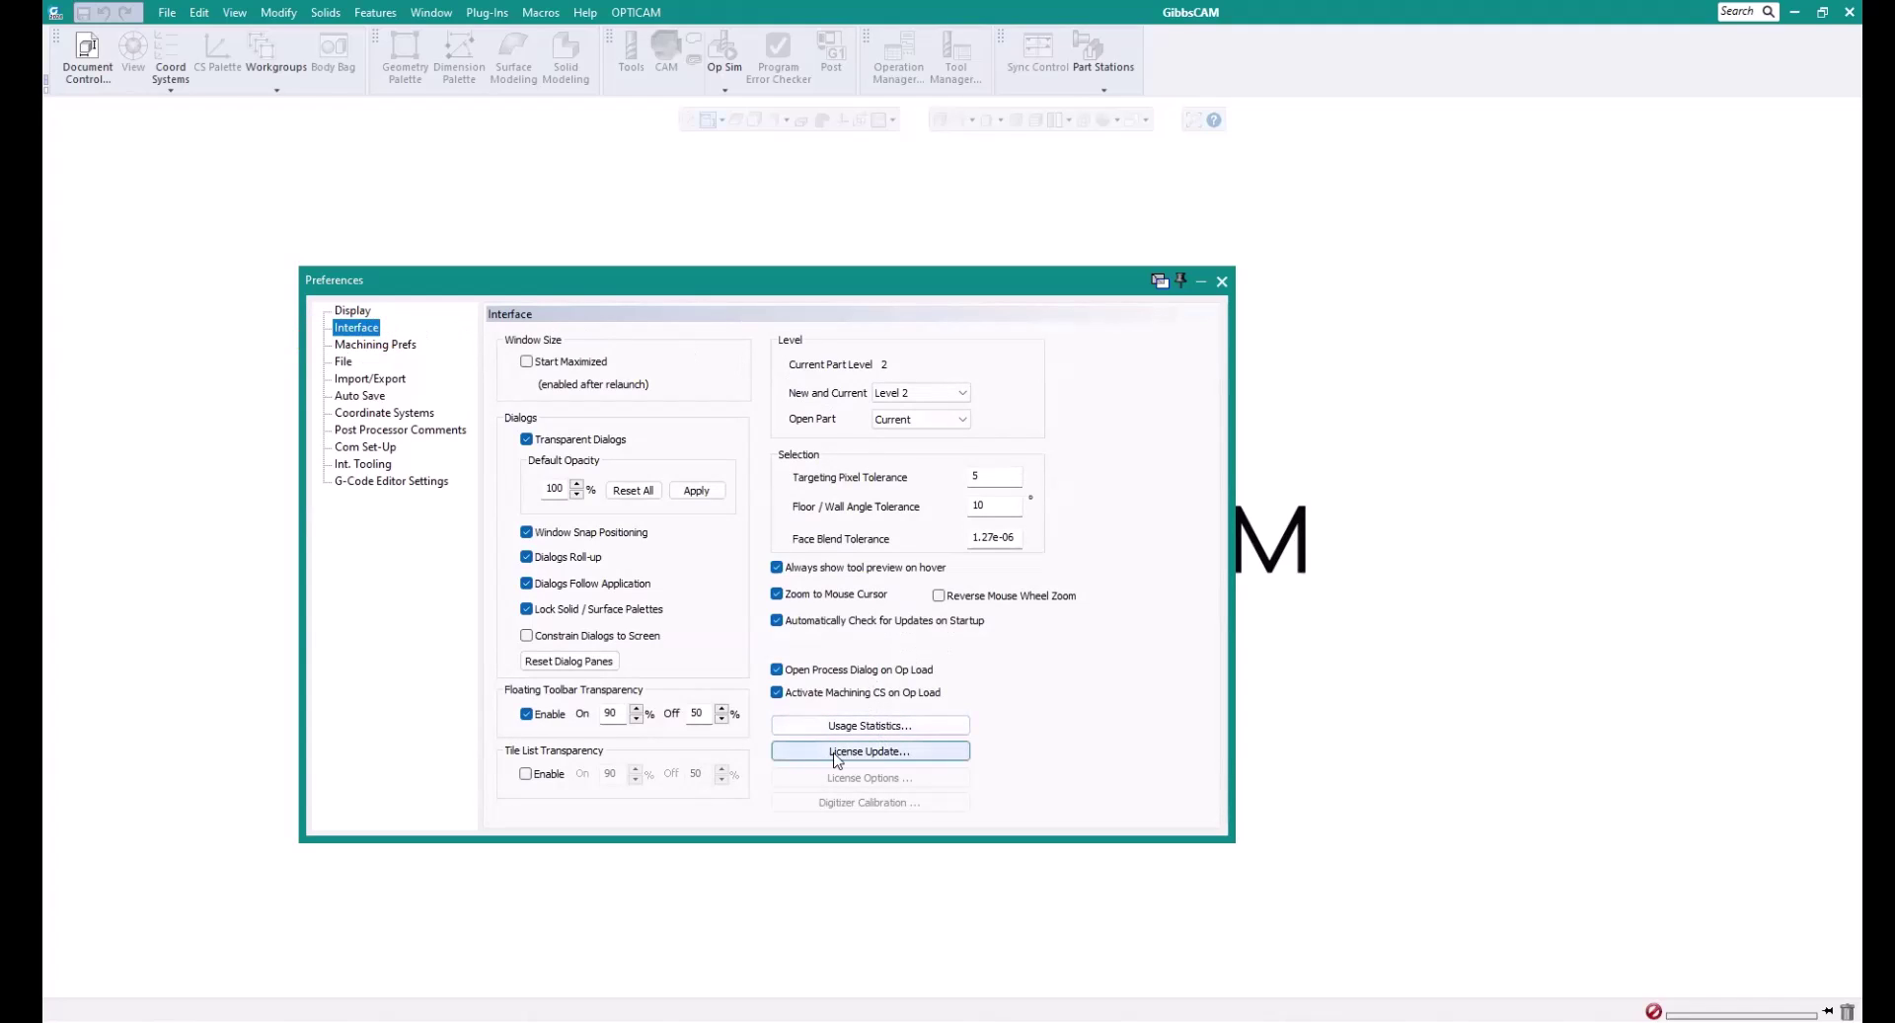
pyautogui.click(891, 752)
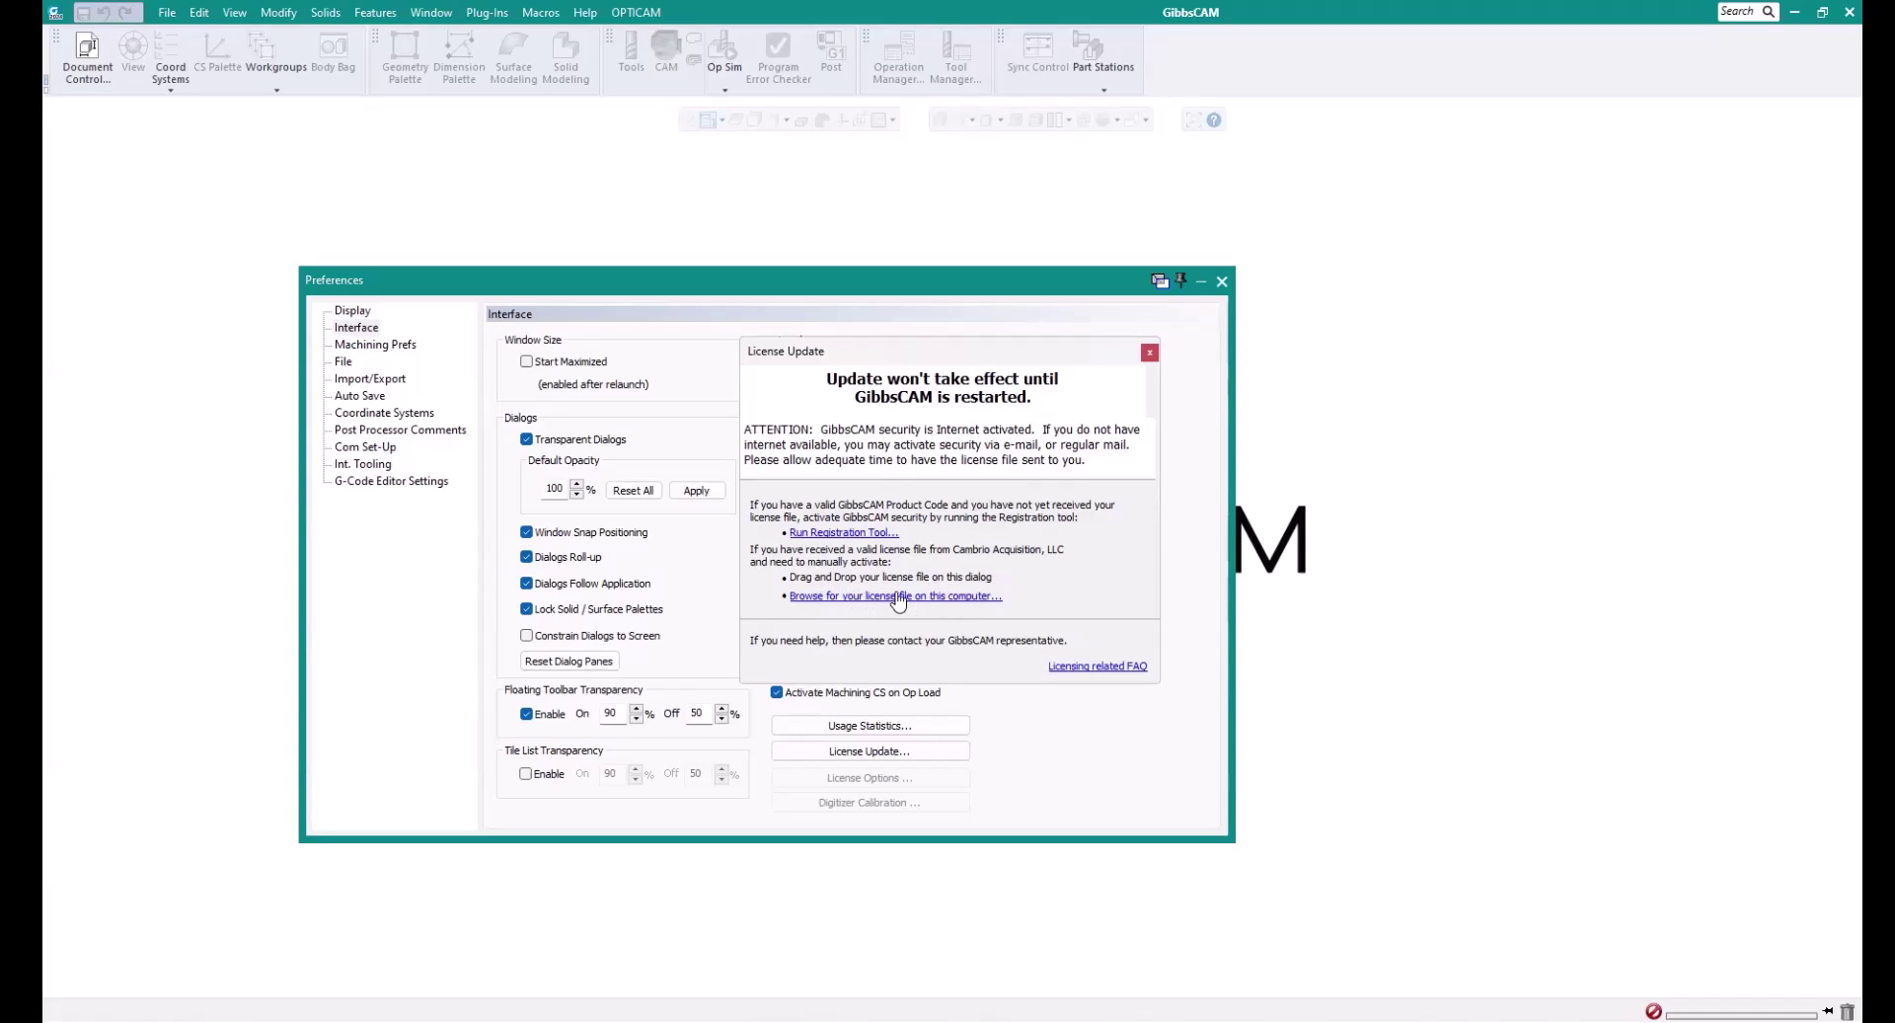
# - Rerun the registration tool online to redeploy license-66-61.lic
pyautogui.click(873, 535)
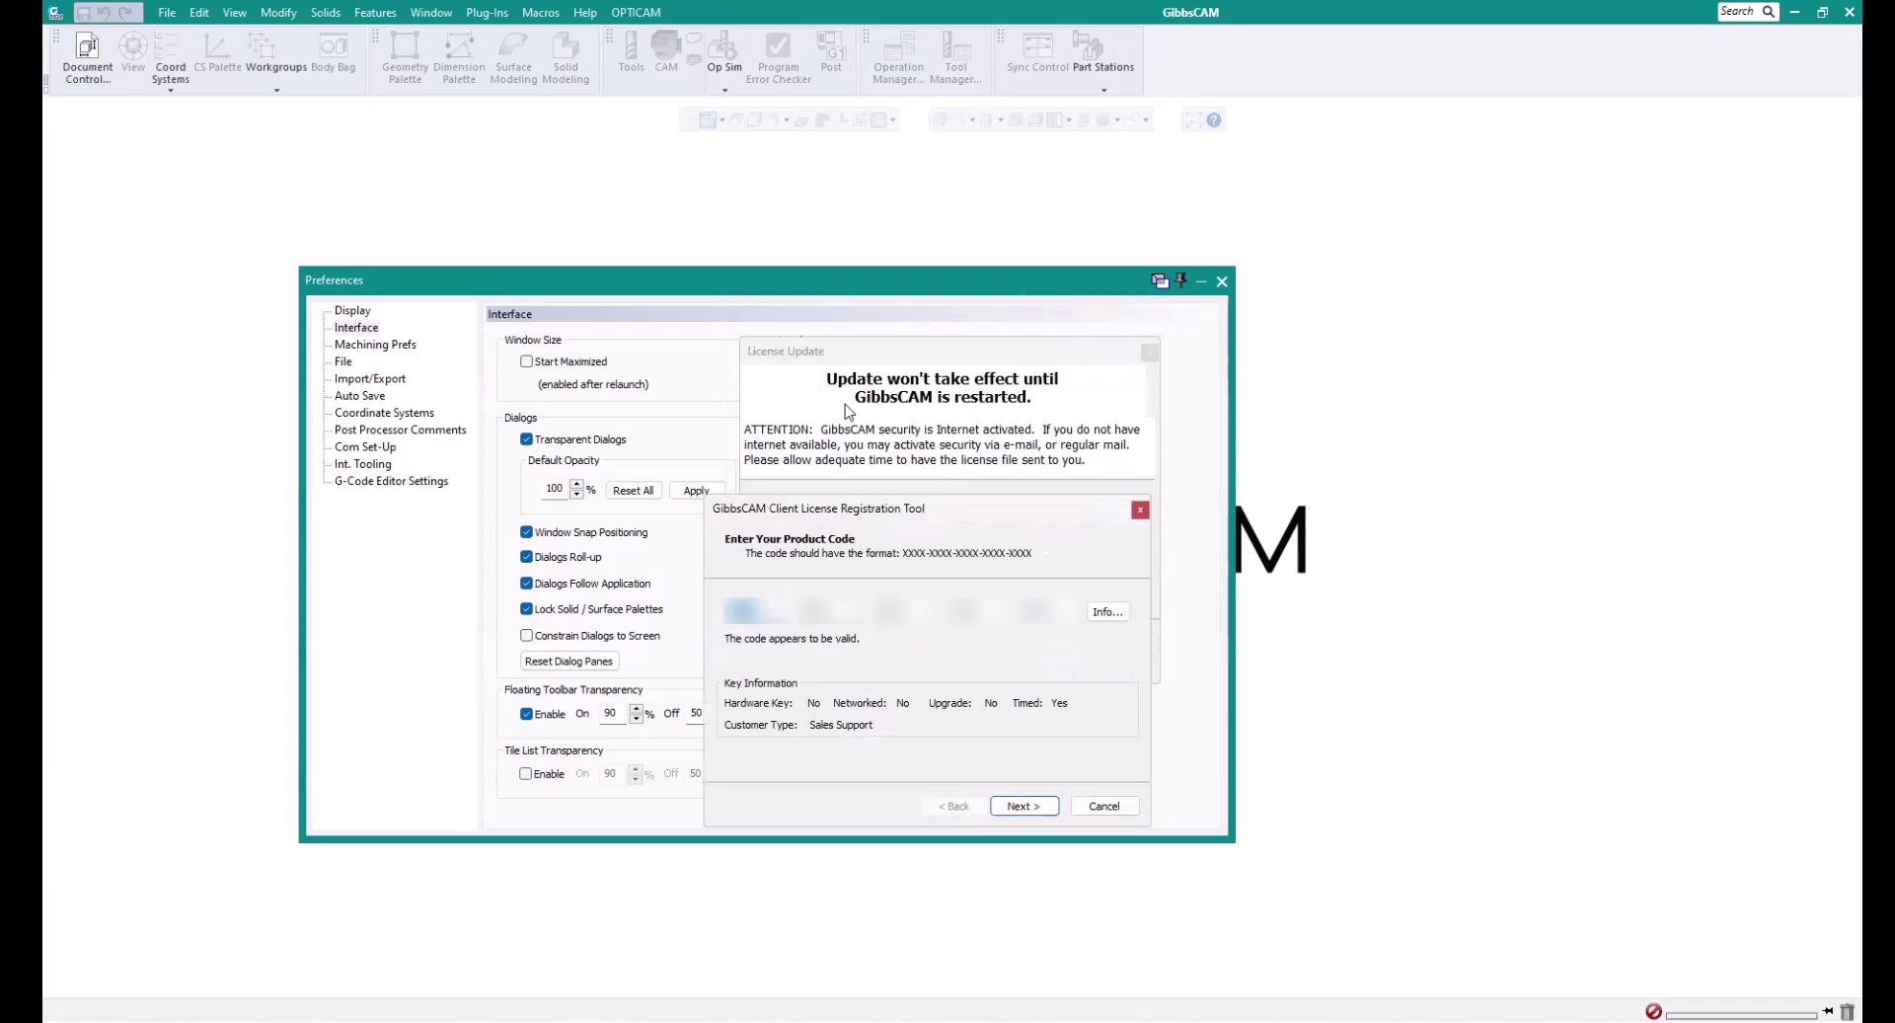
pyautogui.moveTo(923, 505); pyautogui.dragTo(932, 367)
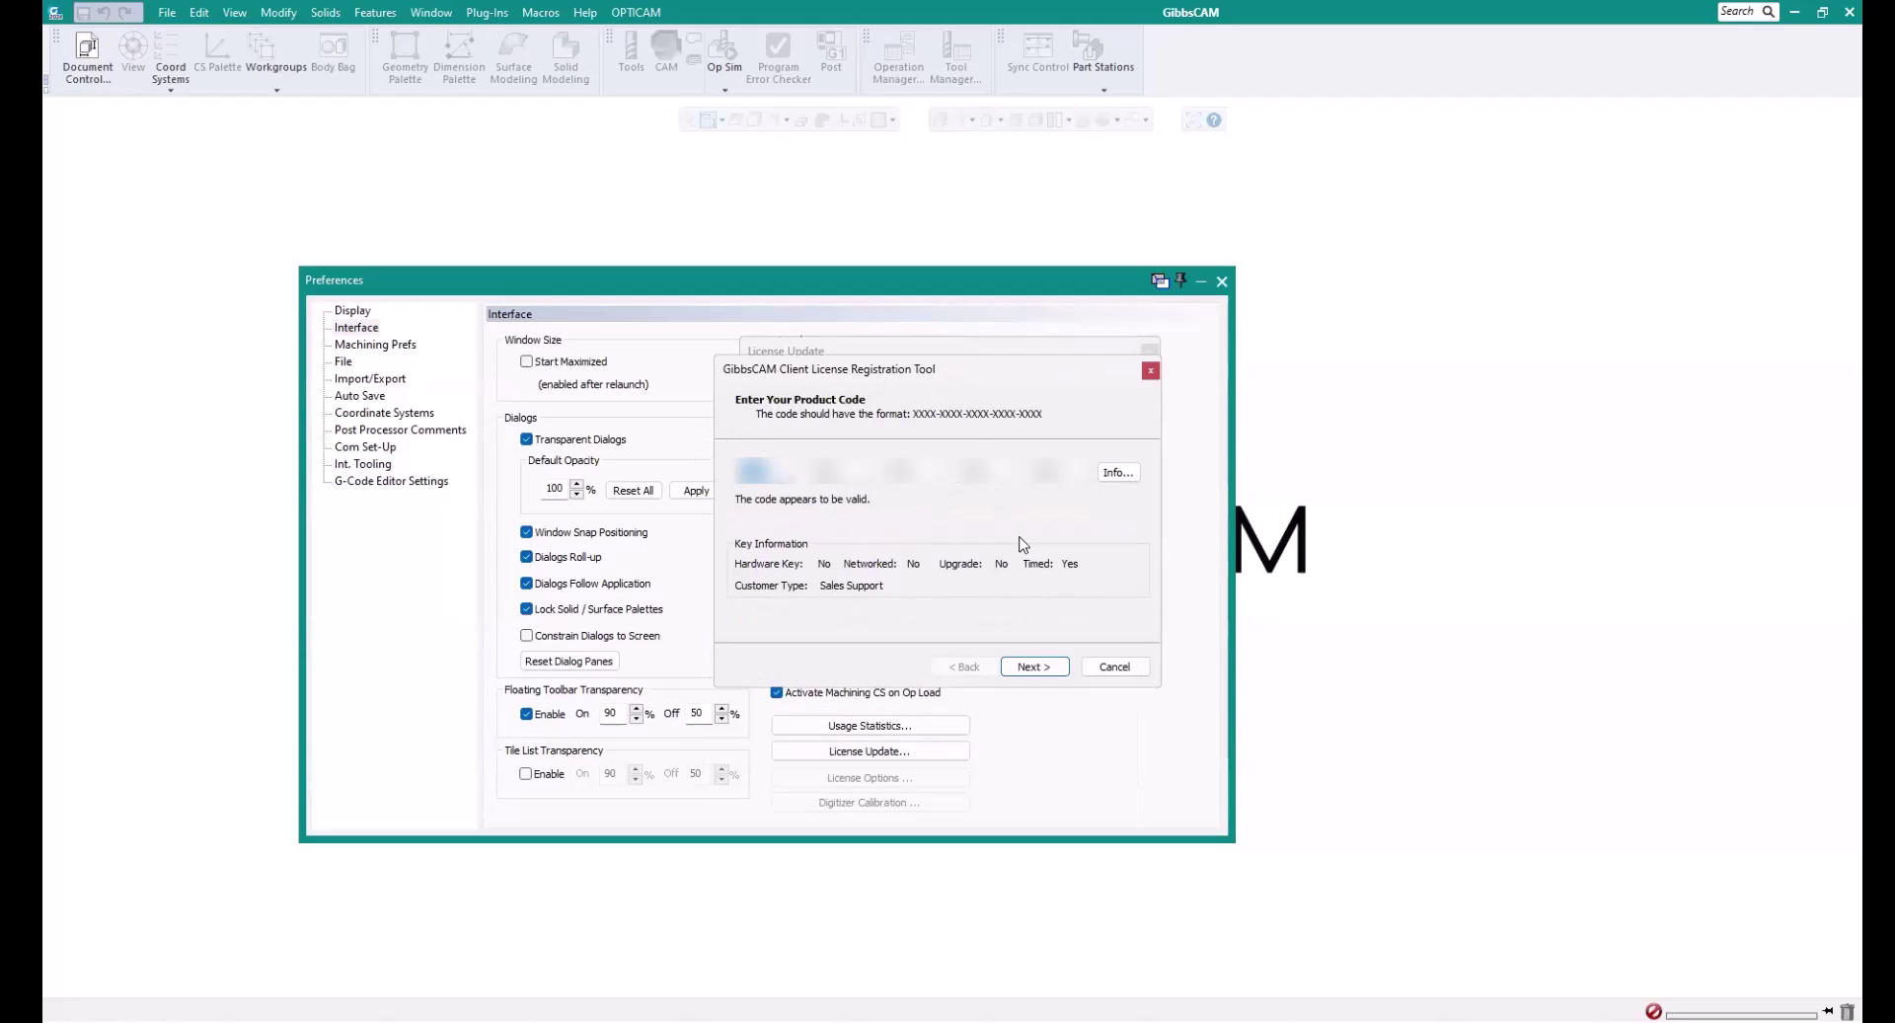
pyautogui.click(1034, 666)
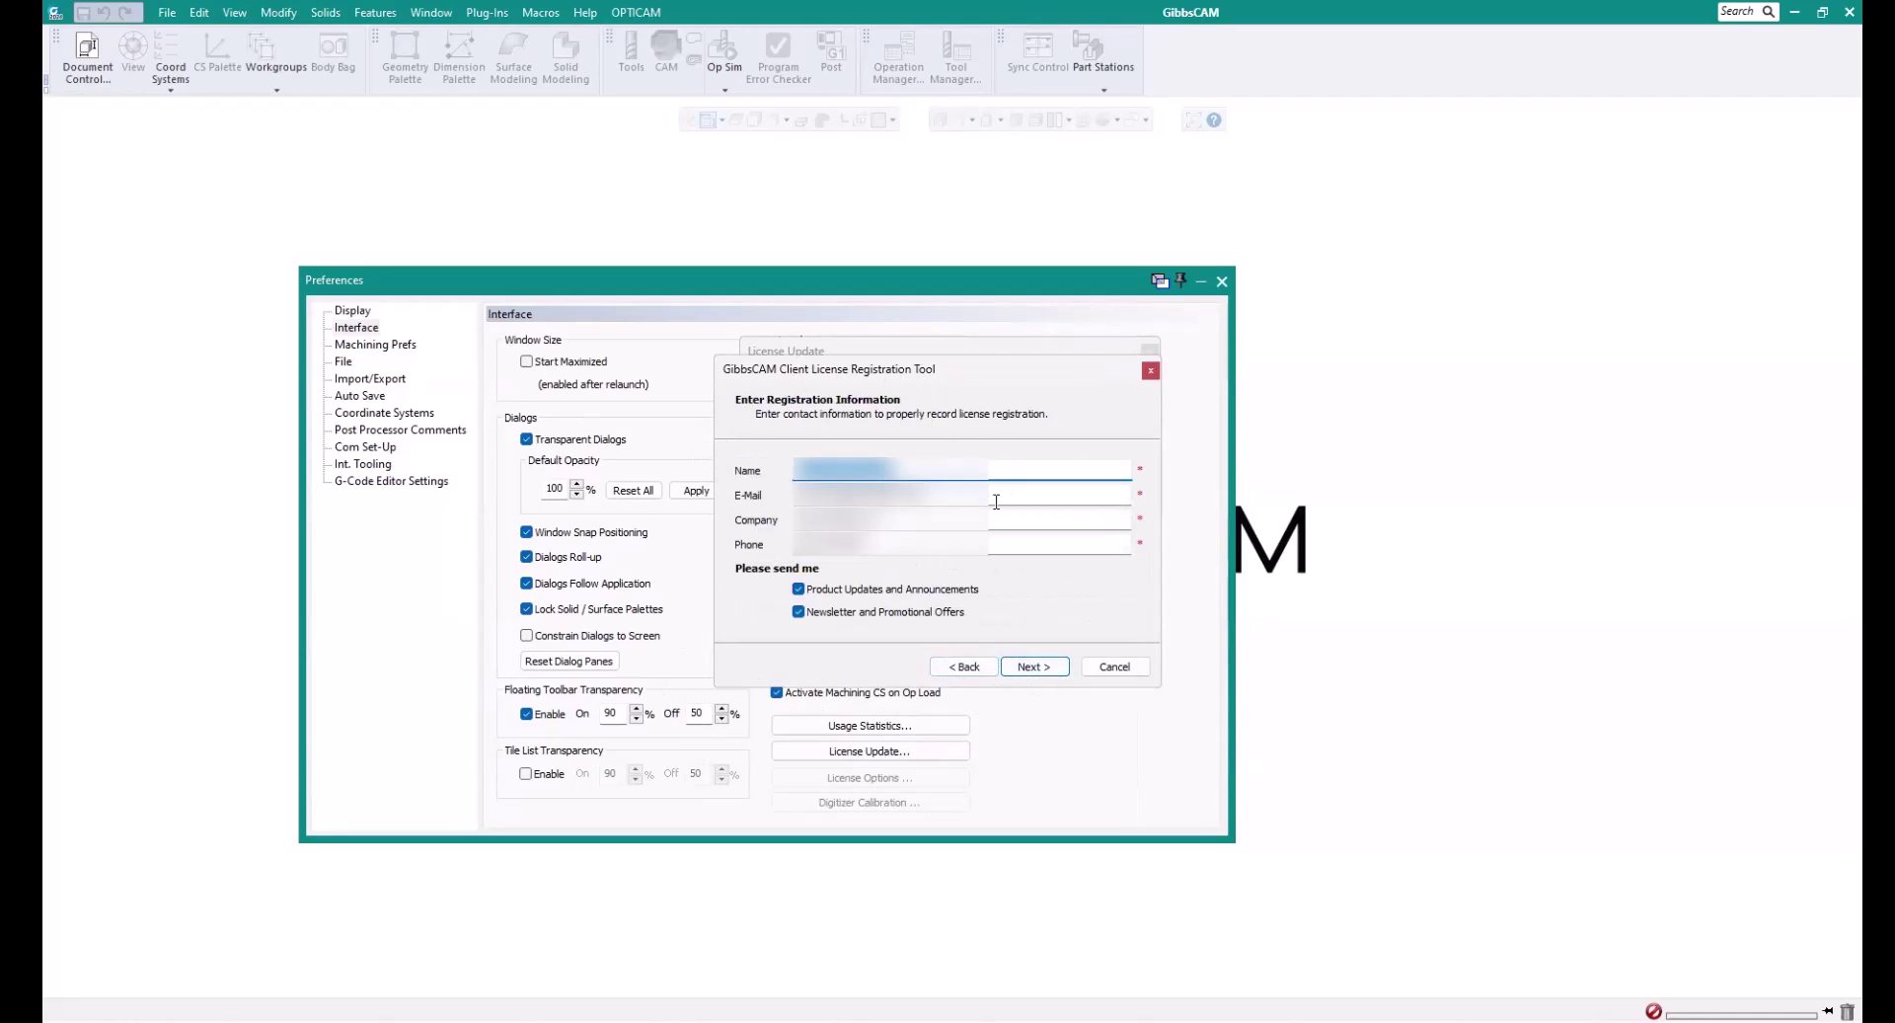
pyautogui.click(1046, 669)
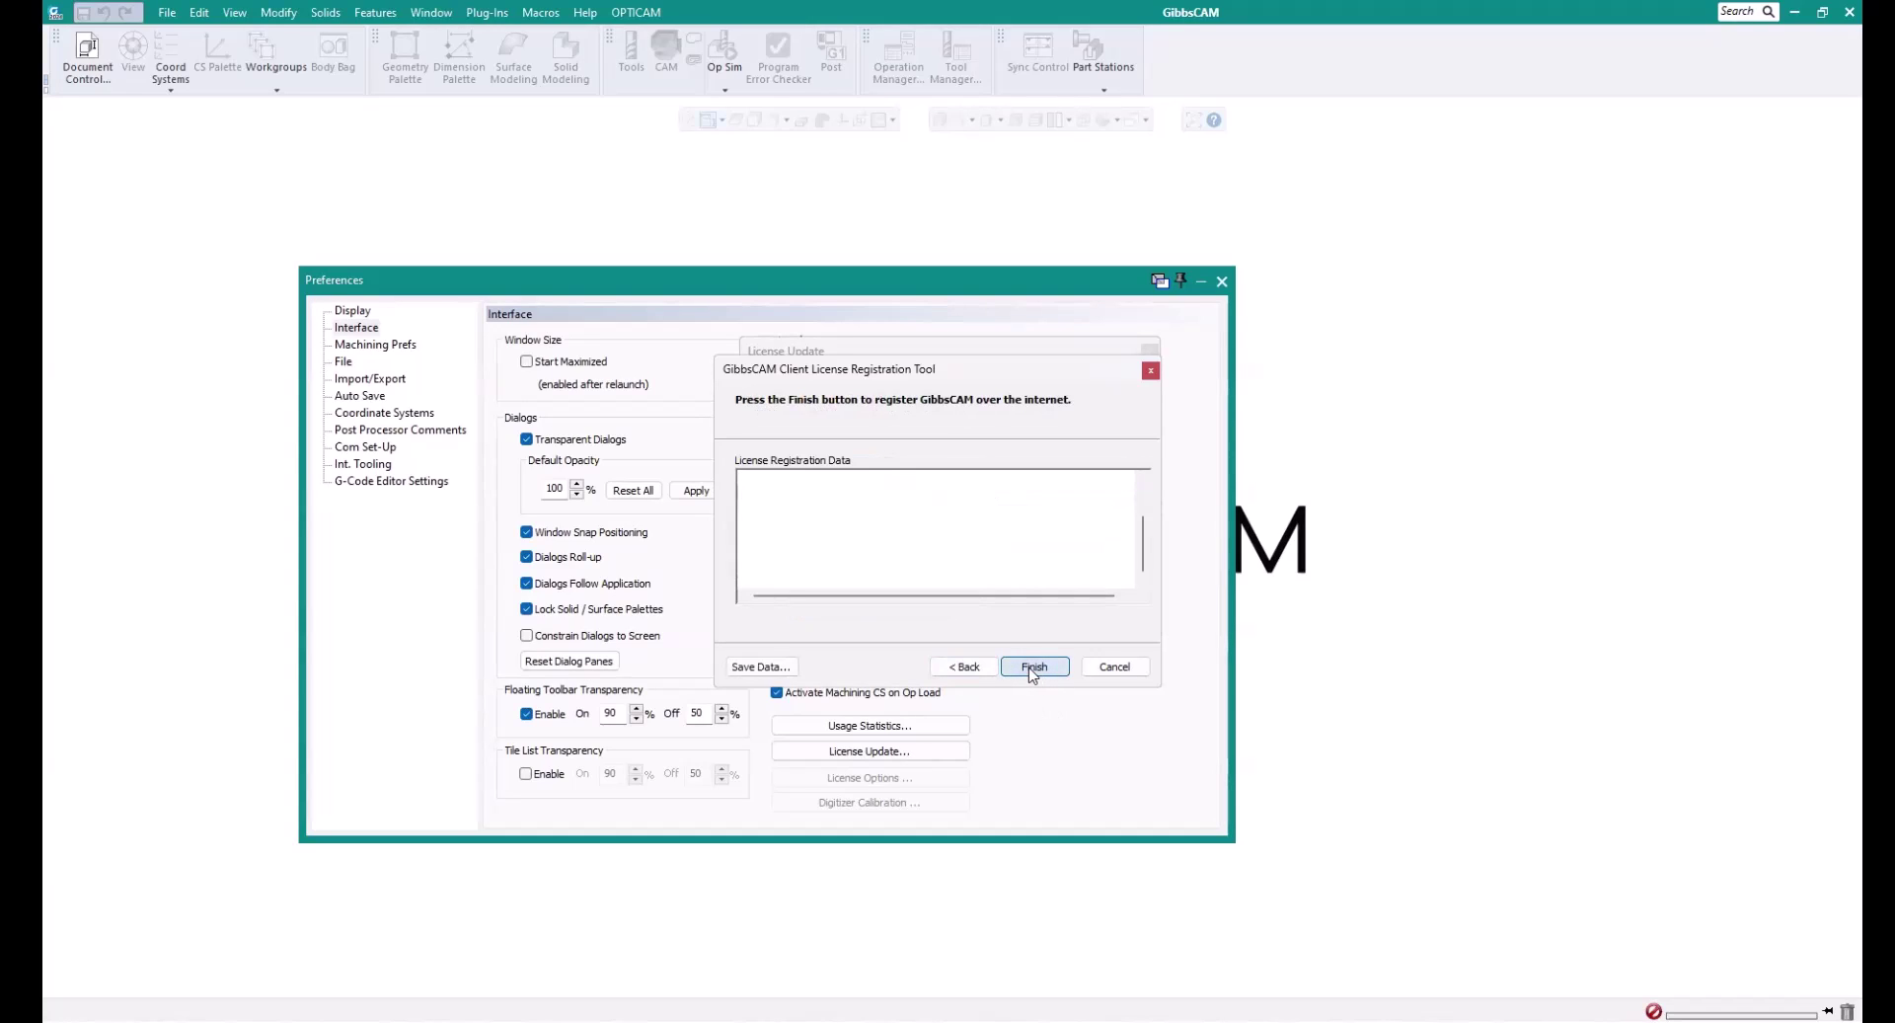
pyautogui.click(1030, 668)
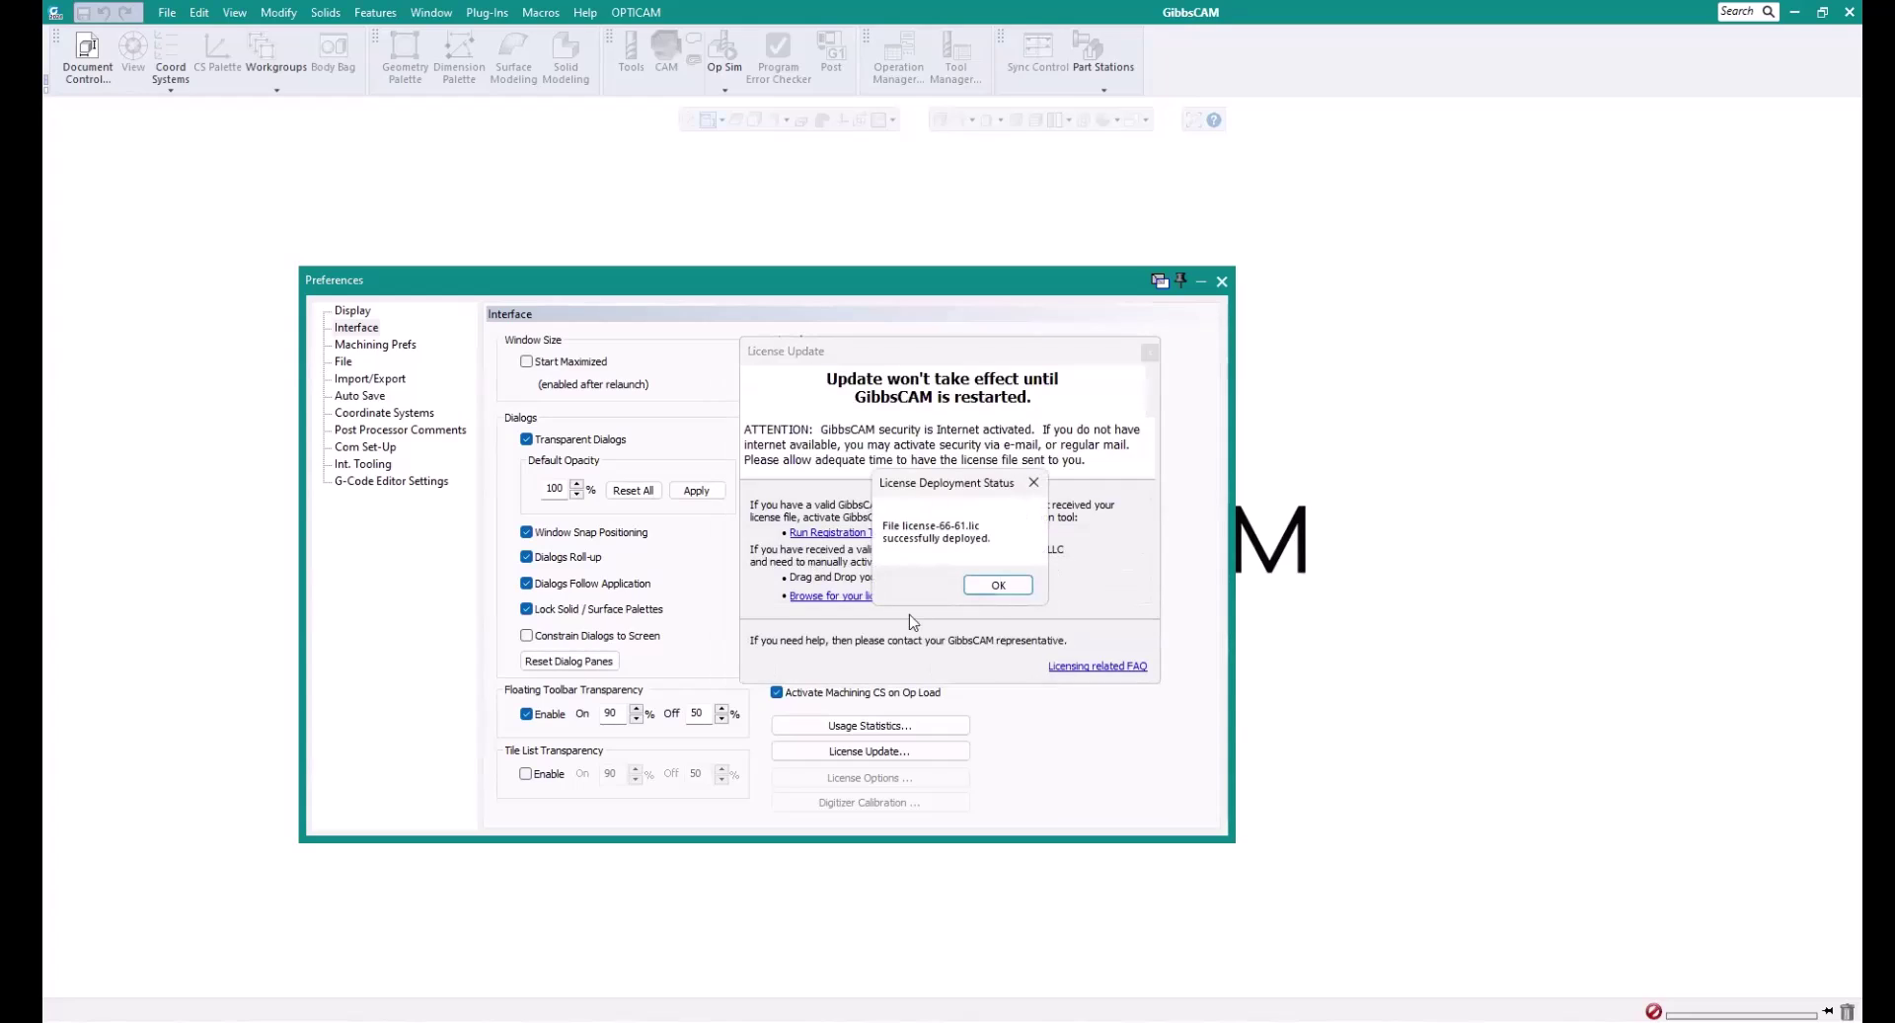
pyautogui.click(999, 585)
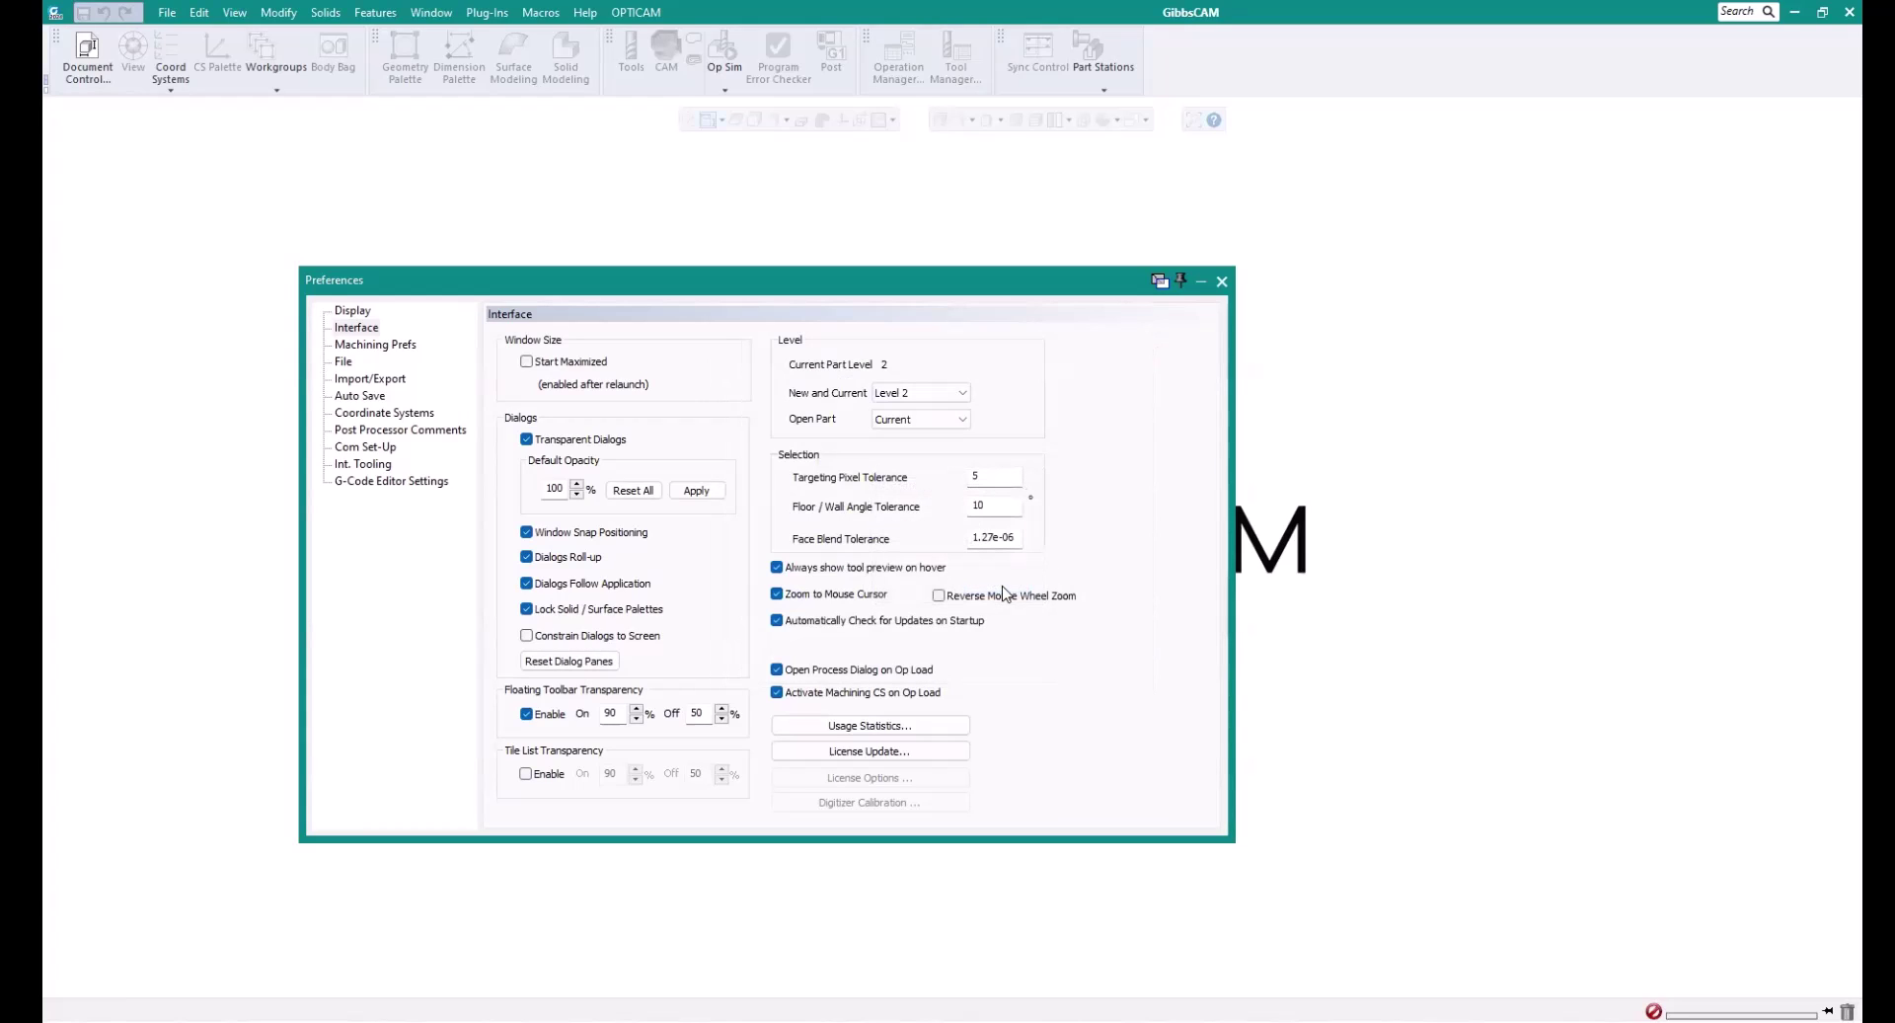
# - Close Preferences, exit GibbsCAM, and relaunch GibbsCAM 2024 from the desktop shortcut
pyautogui.click(1221, 283)
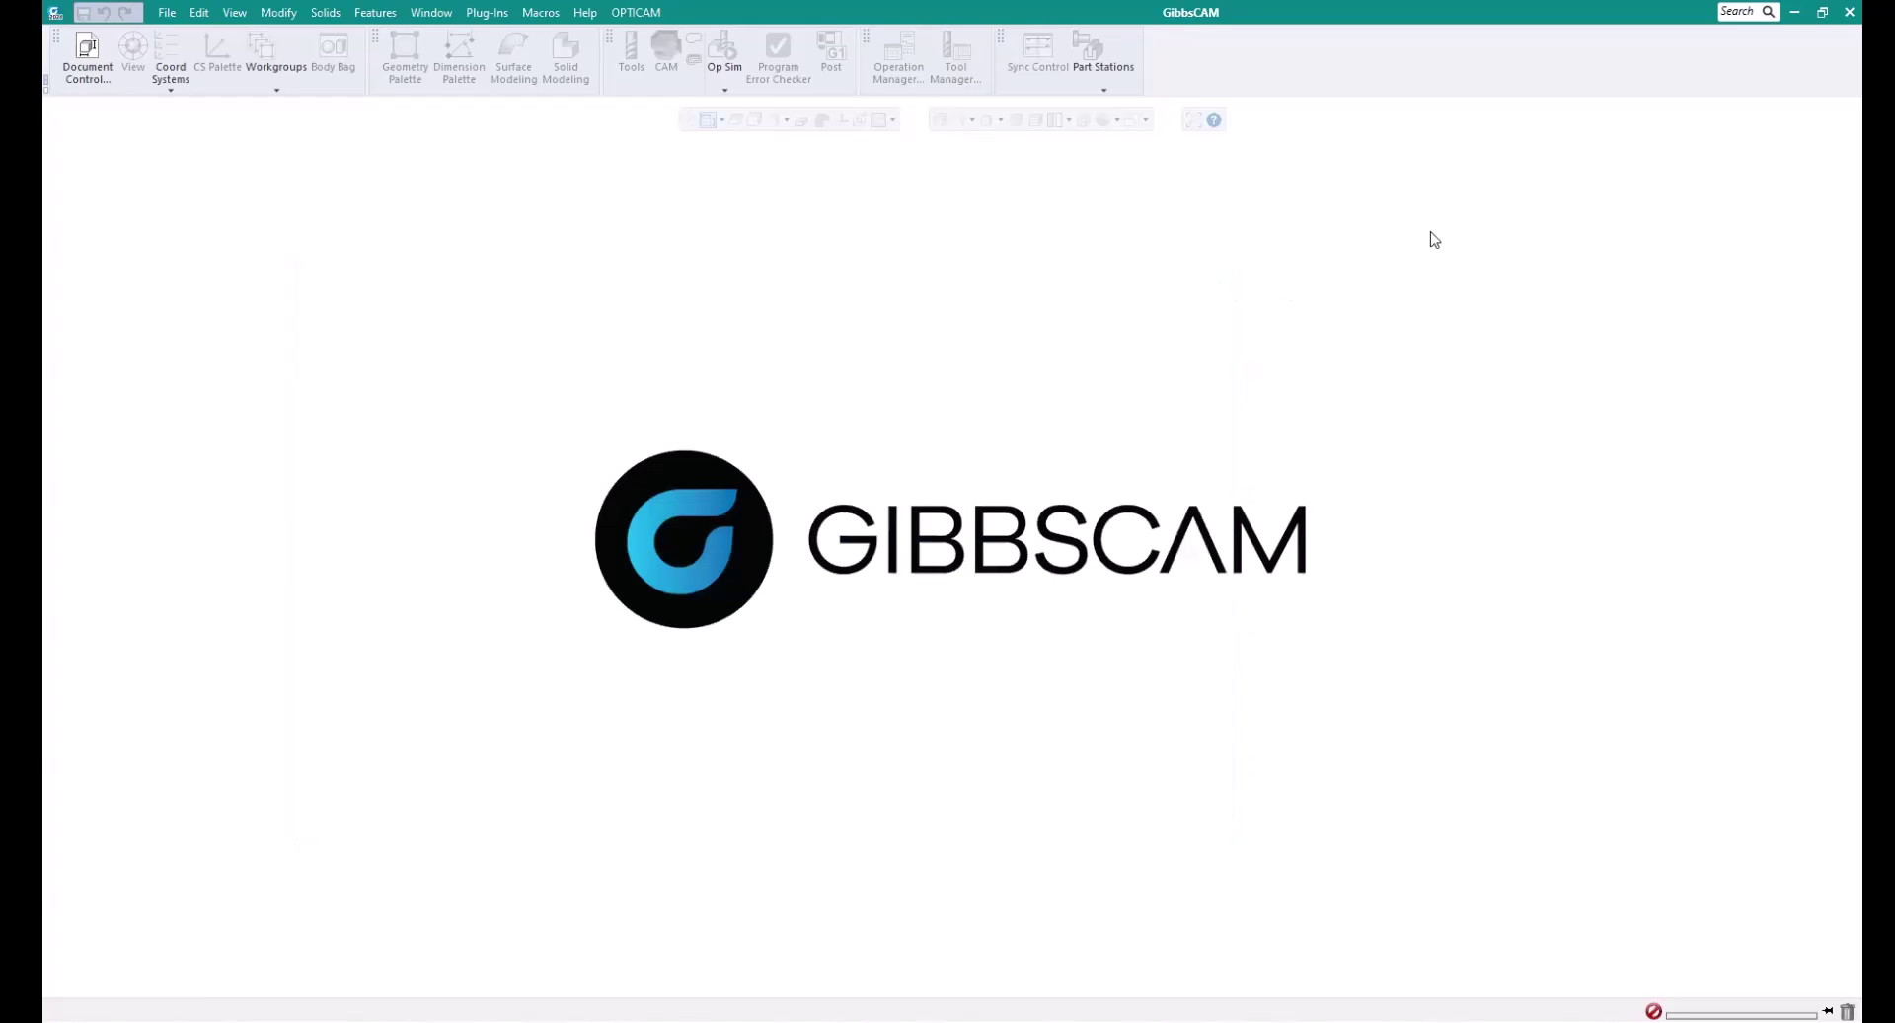
pyautogui.click(1838, 10)
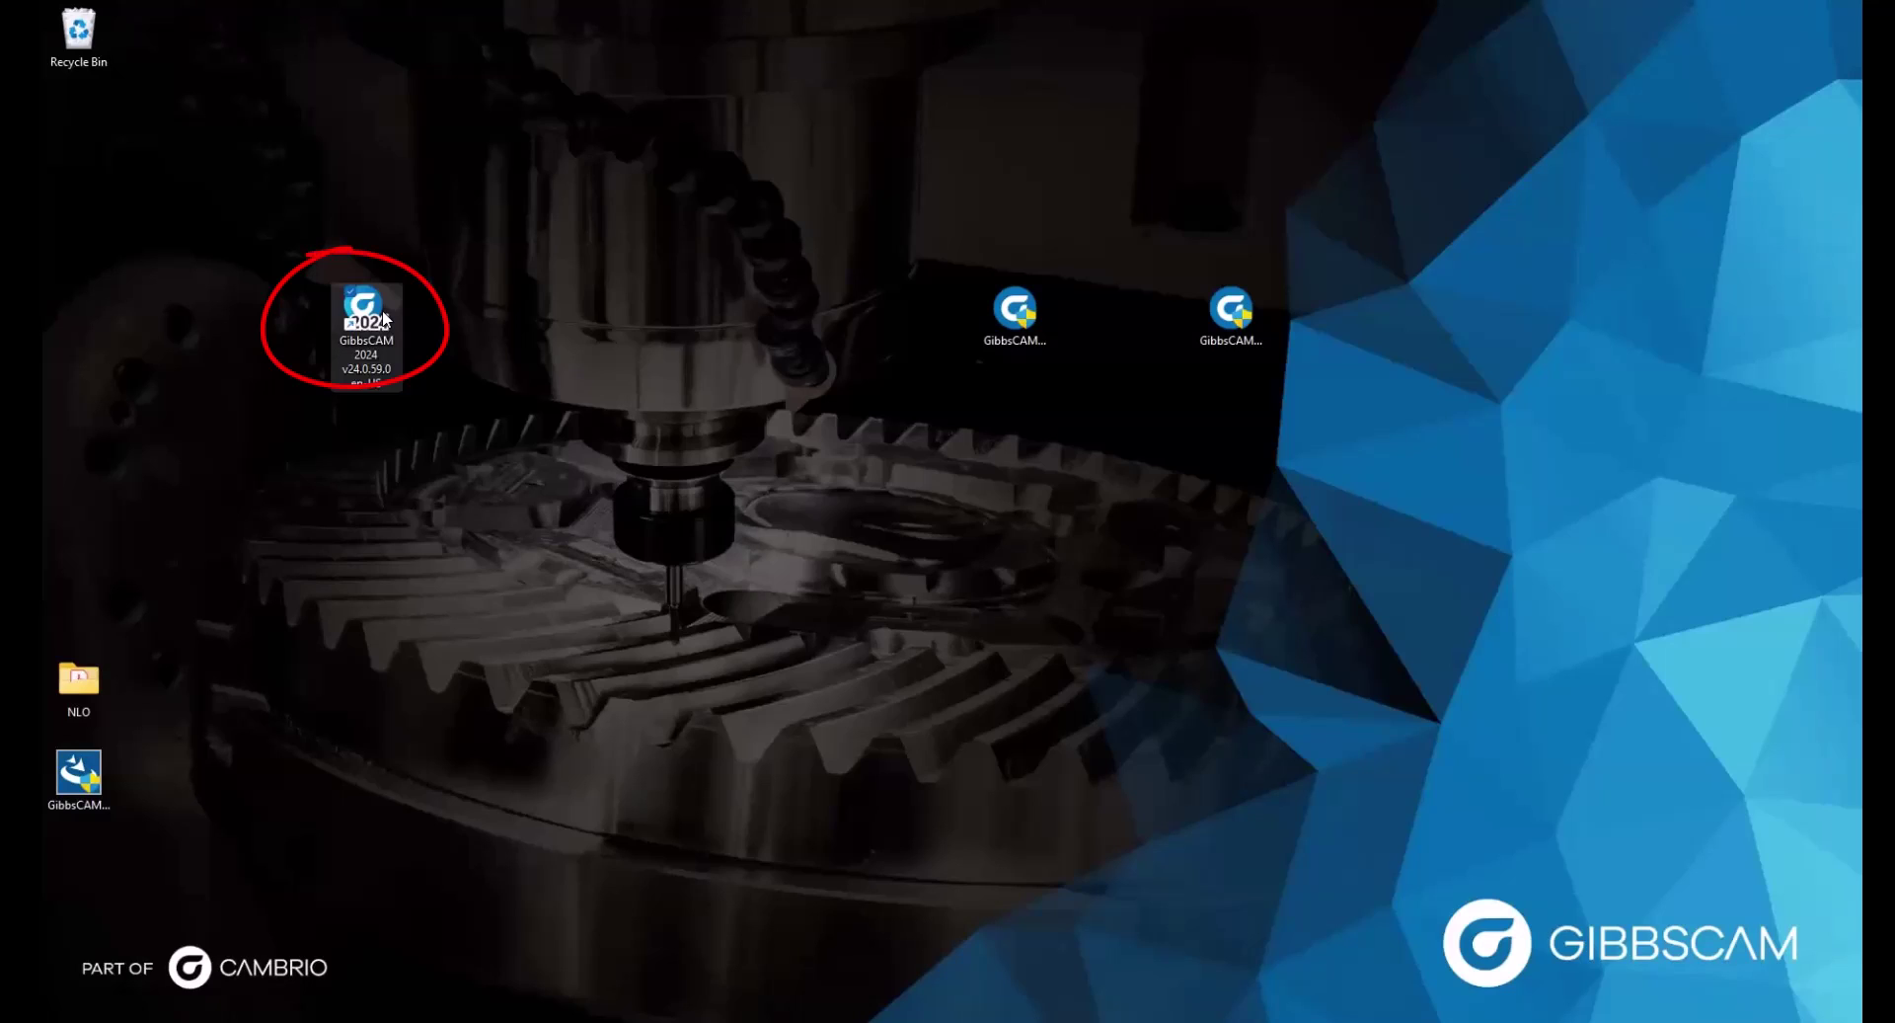
pyautogui.doubleClick(384, 318)
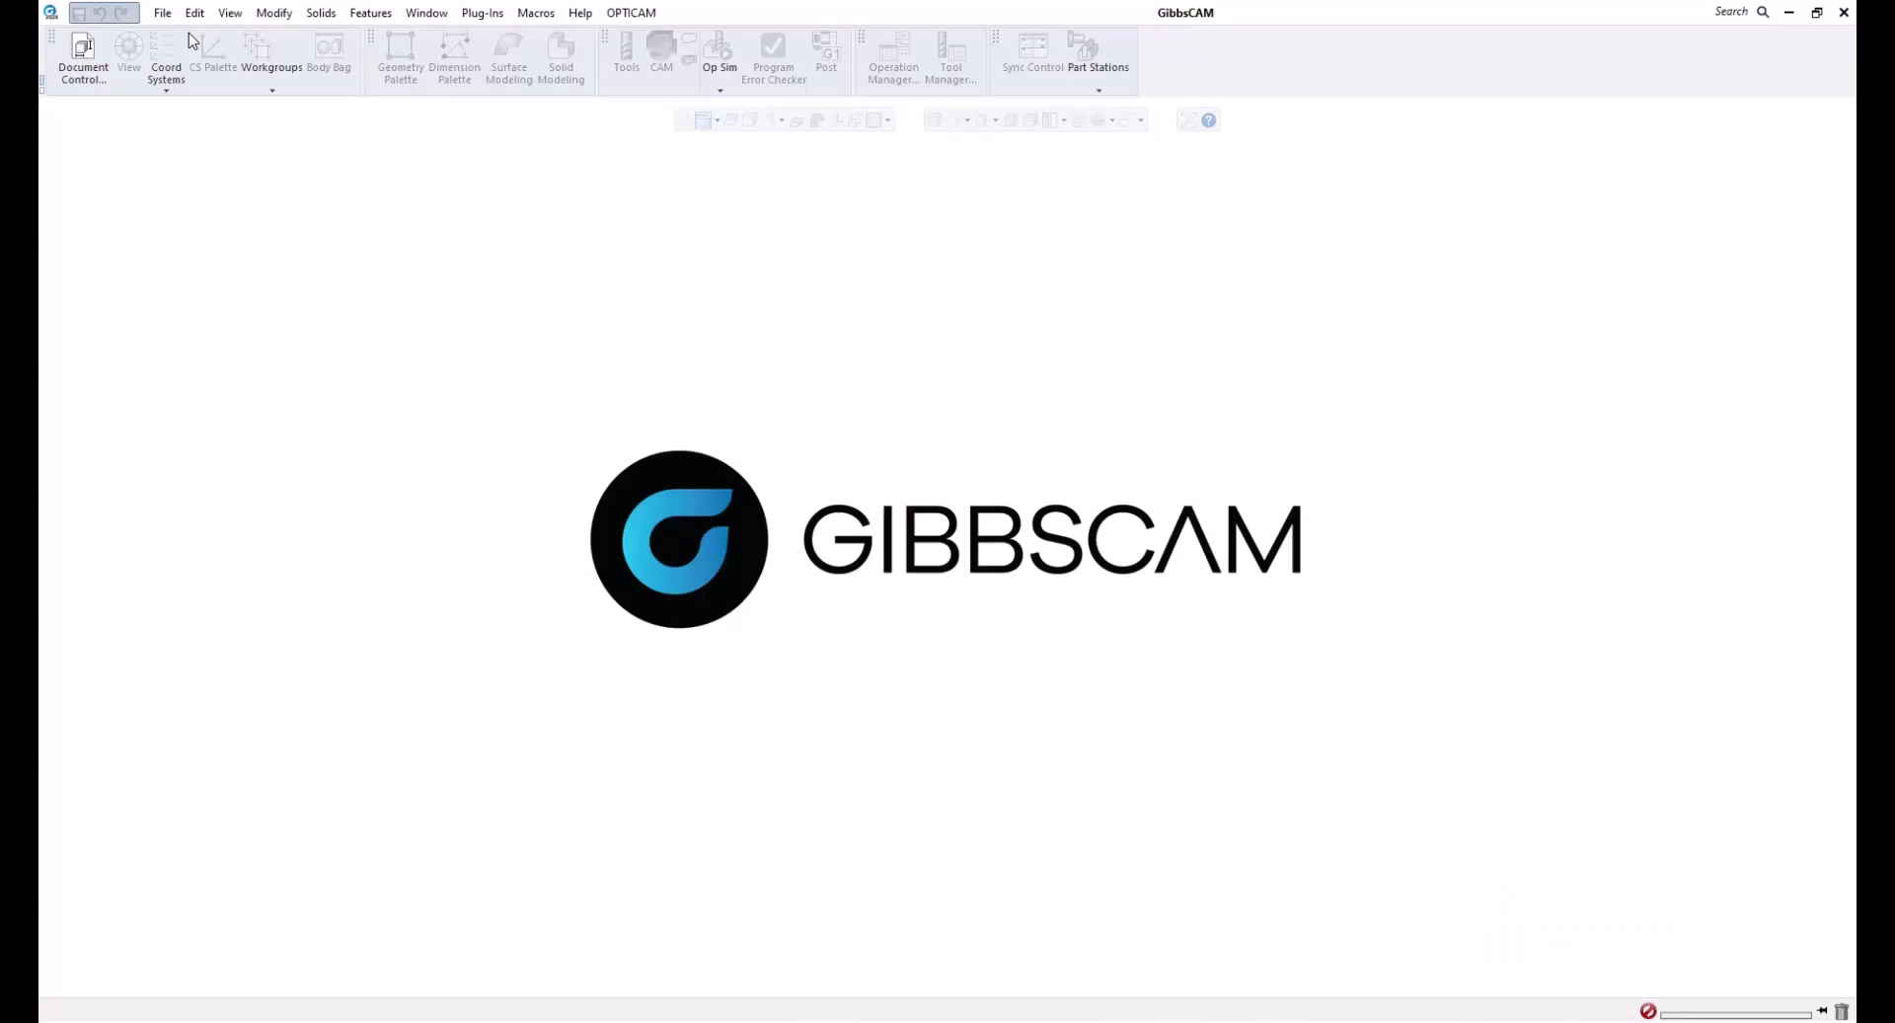
pyautogui.click(166, 14)
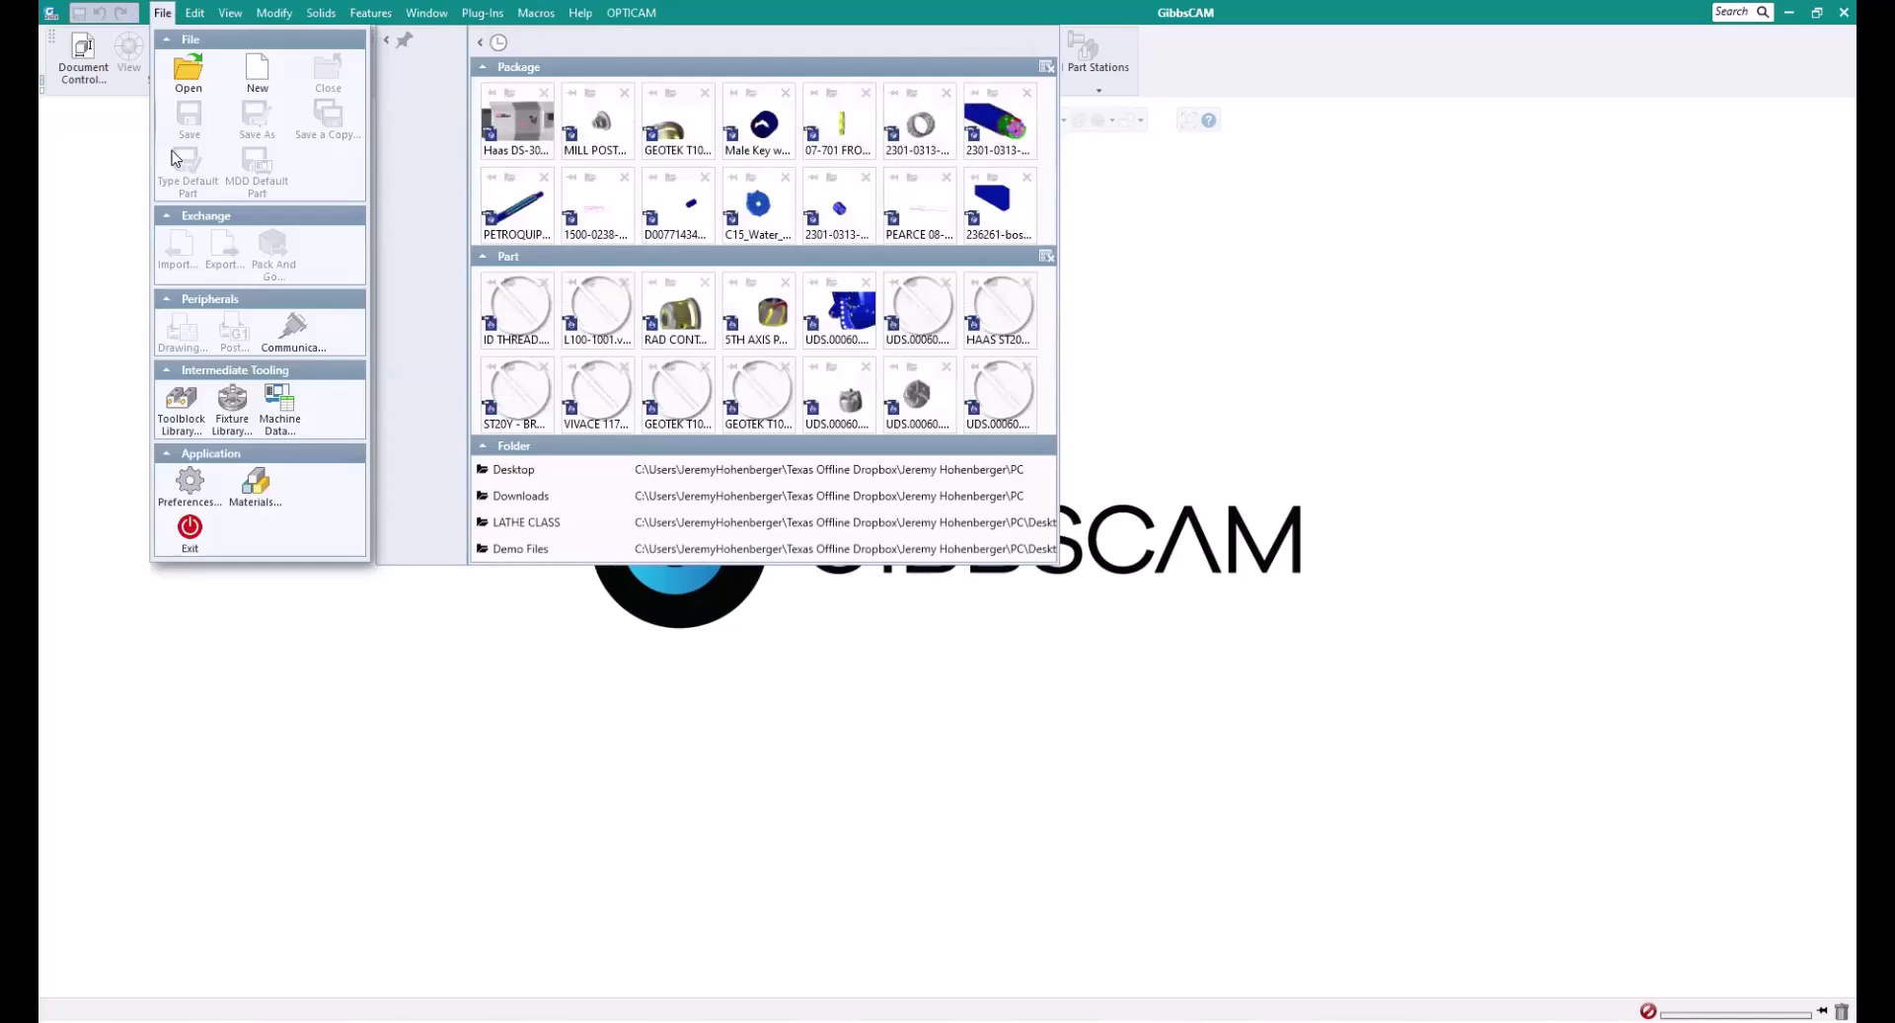
pyautogui.click(197, 493)
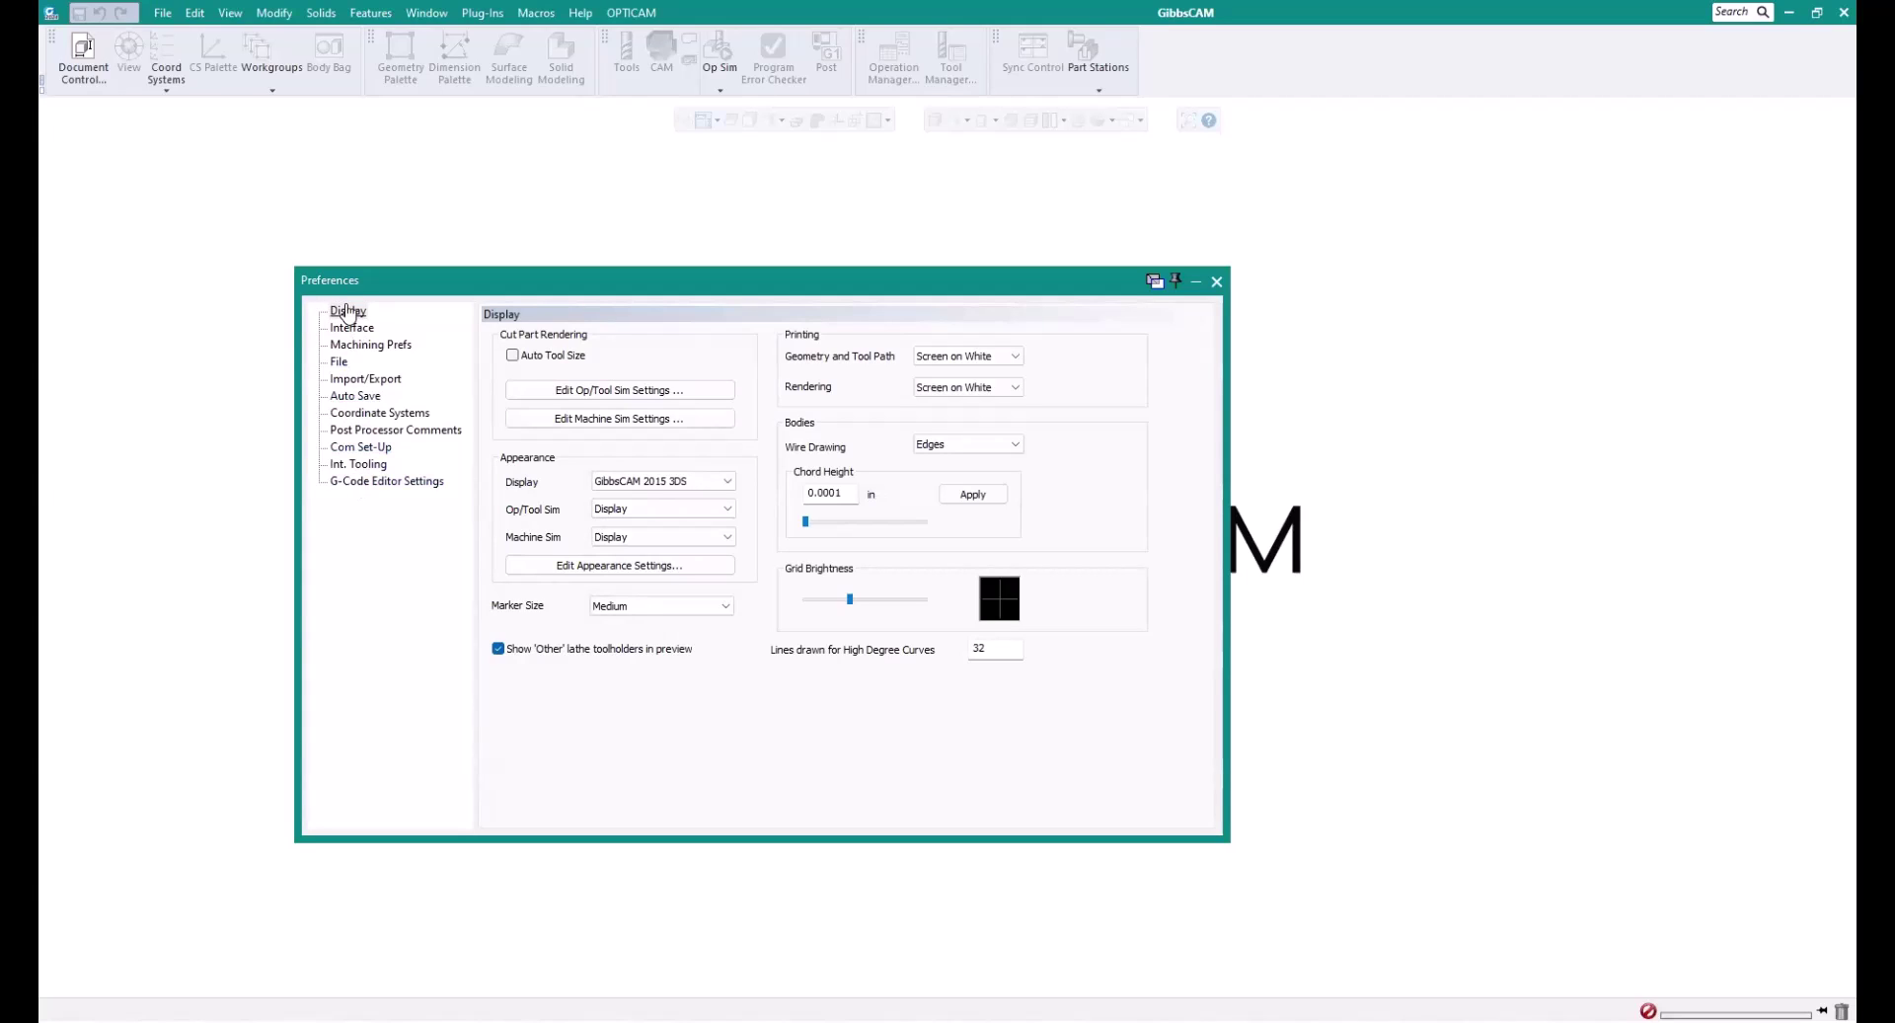
pyautogui.click(352, 329)
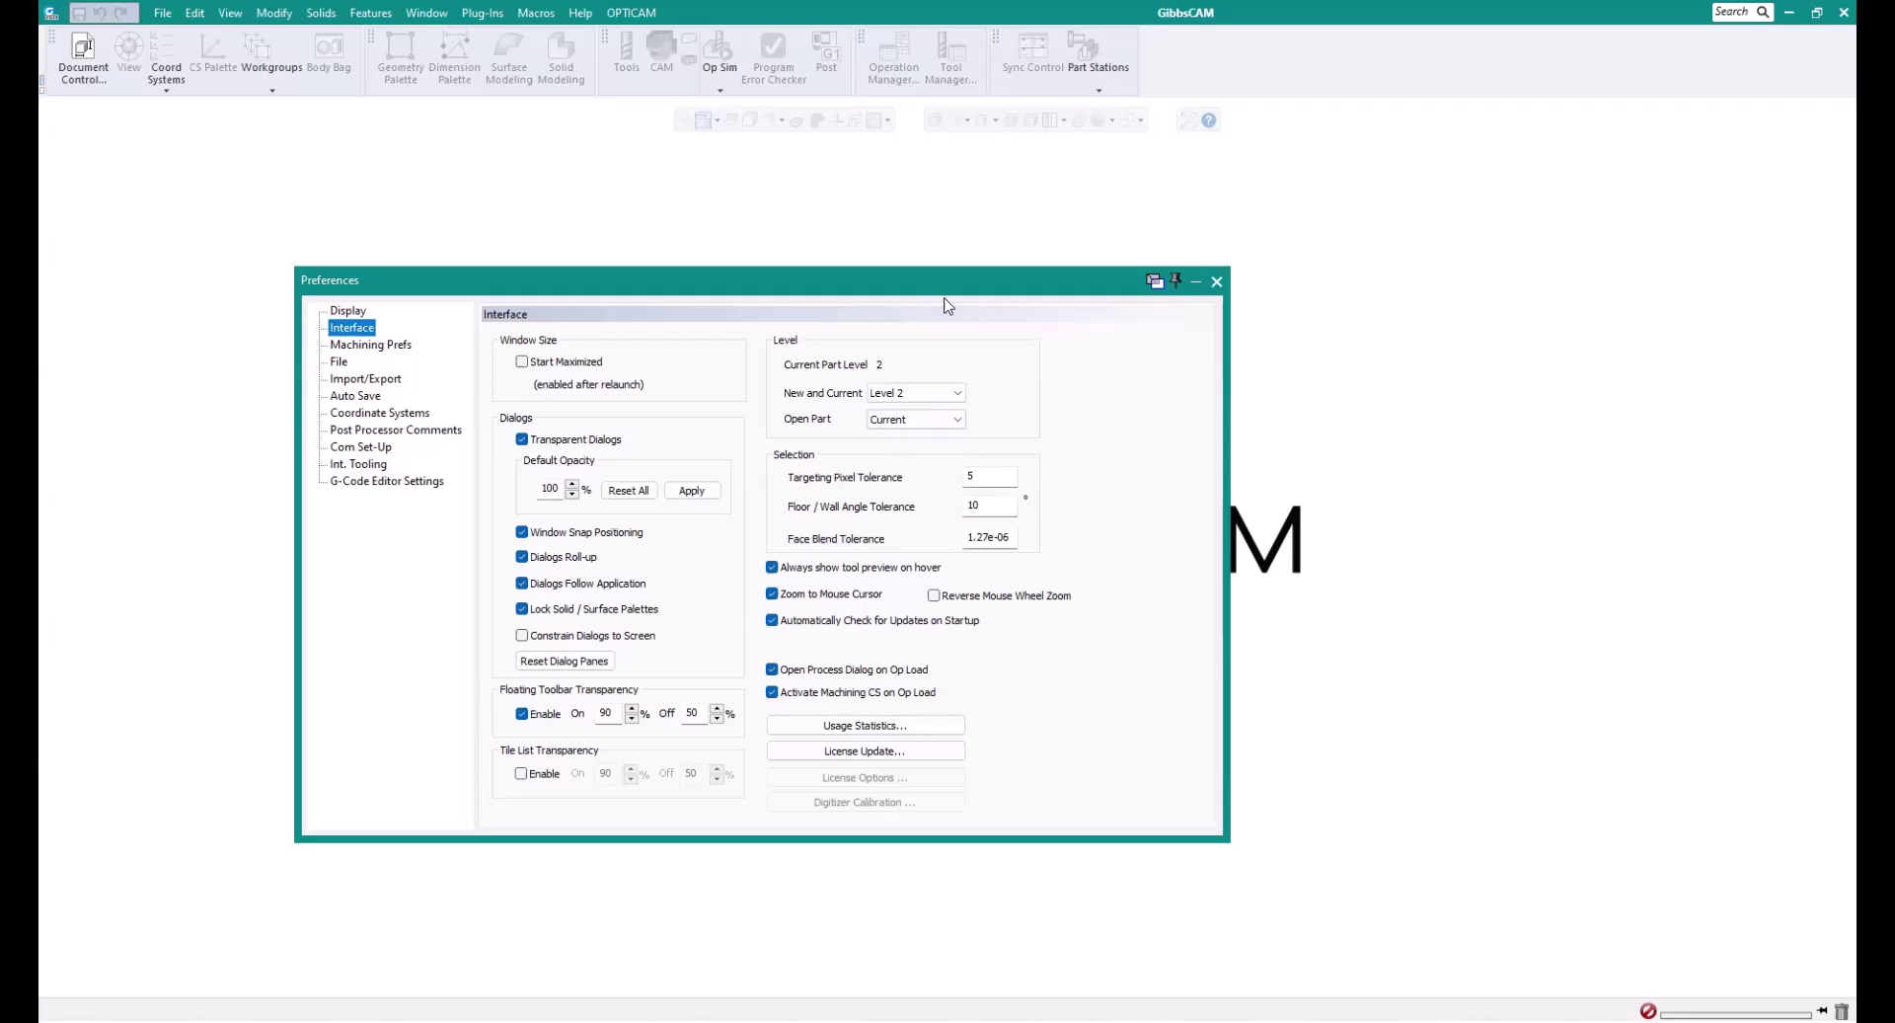
pyautogui.click(1217, 281)
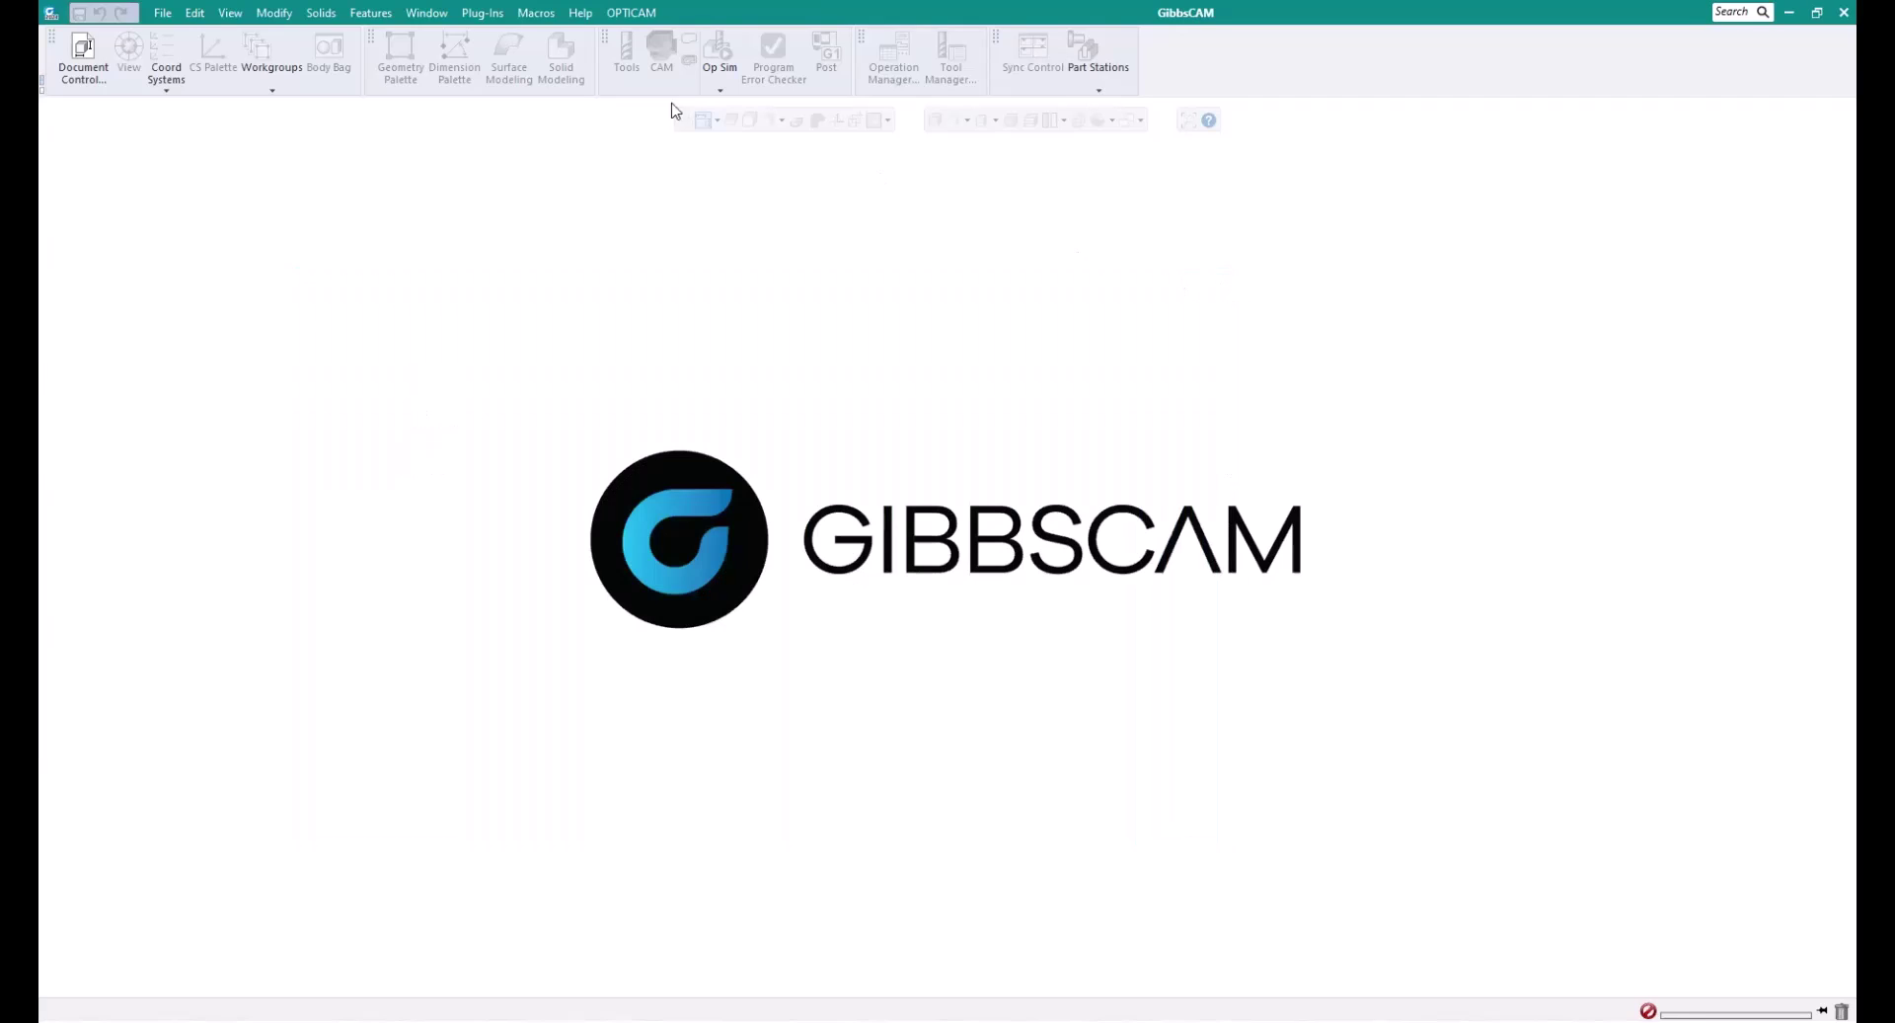
# - Check for updates and get details on the available v24.0.60.0 update
pyautogui.click(578, 9)
pyautogui.click(608, 285)
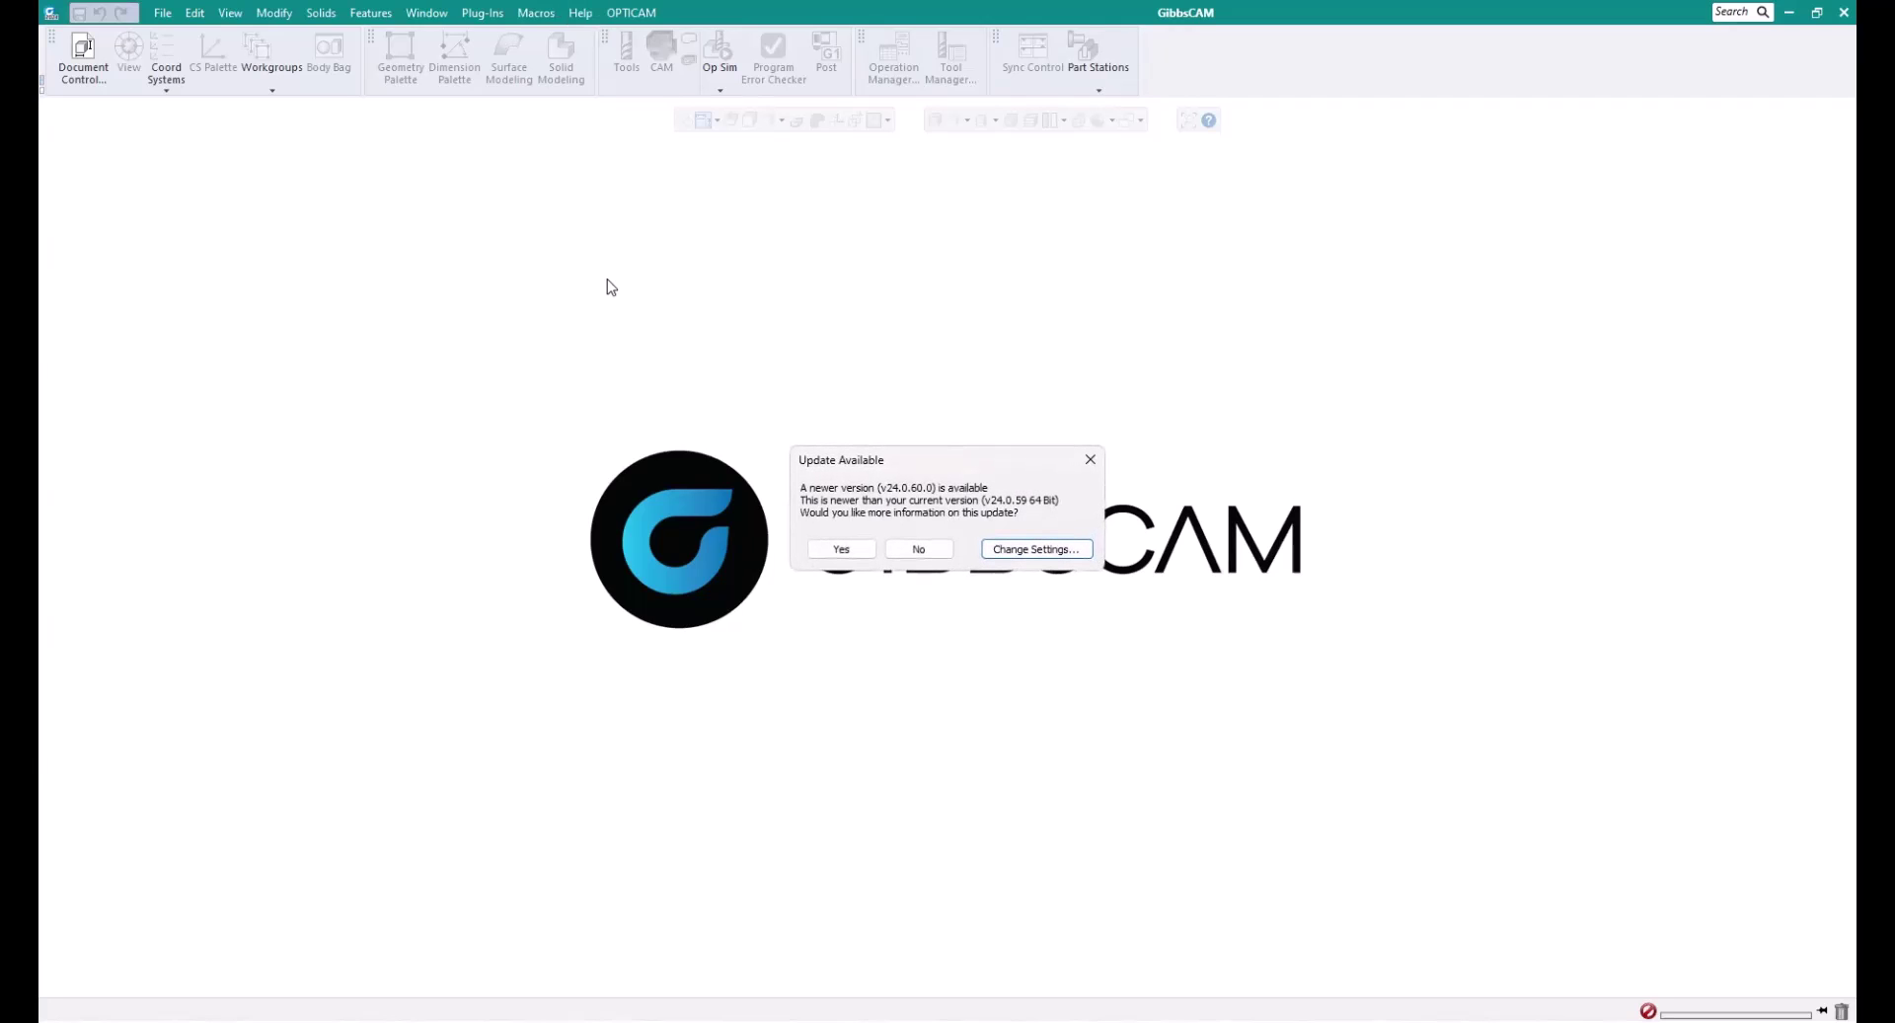
pyautogui.moveTo(939, 456); pyautogui.dragTo(969, 379)
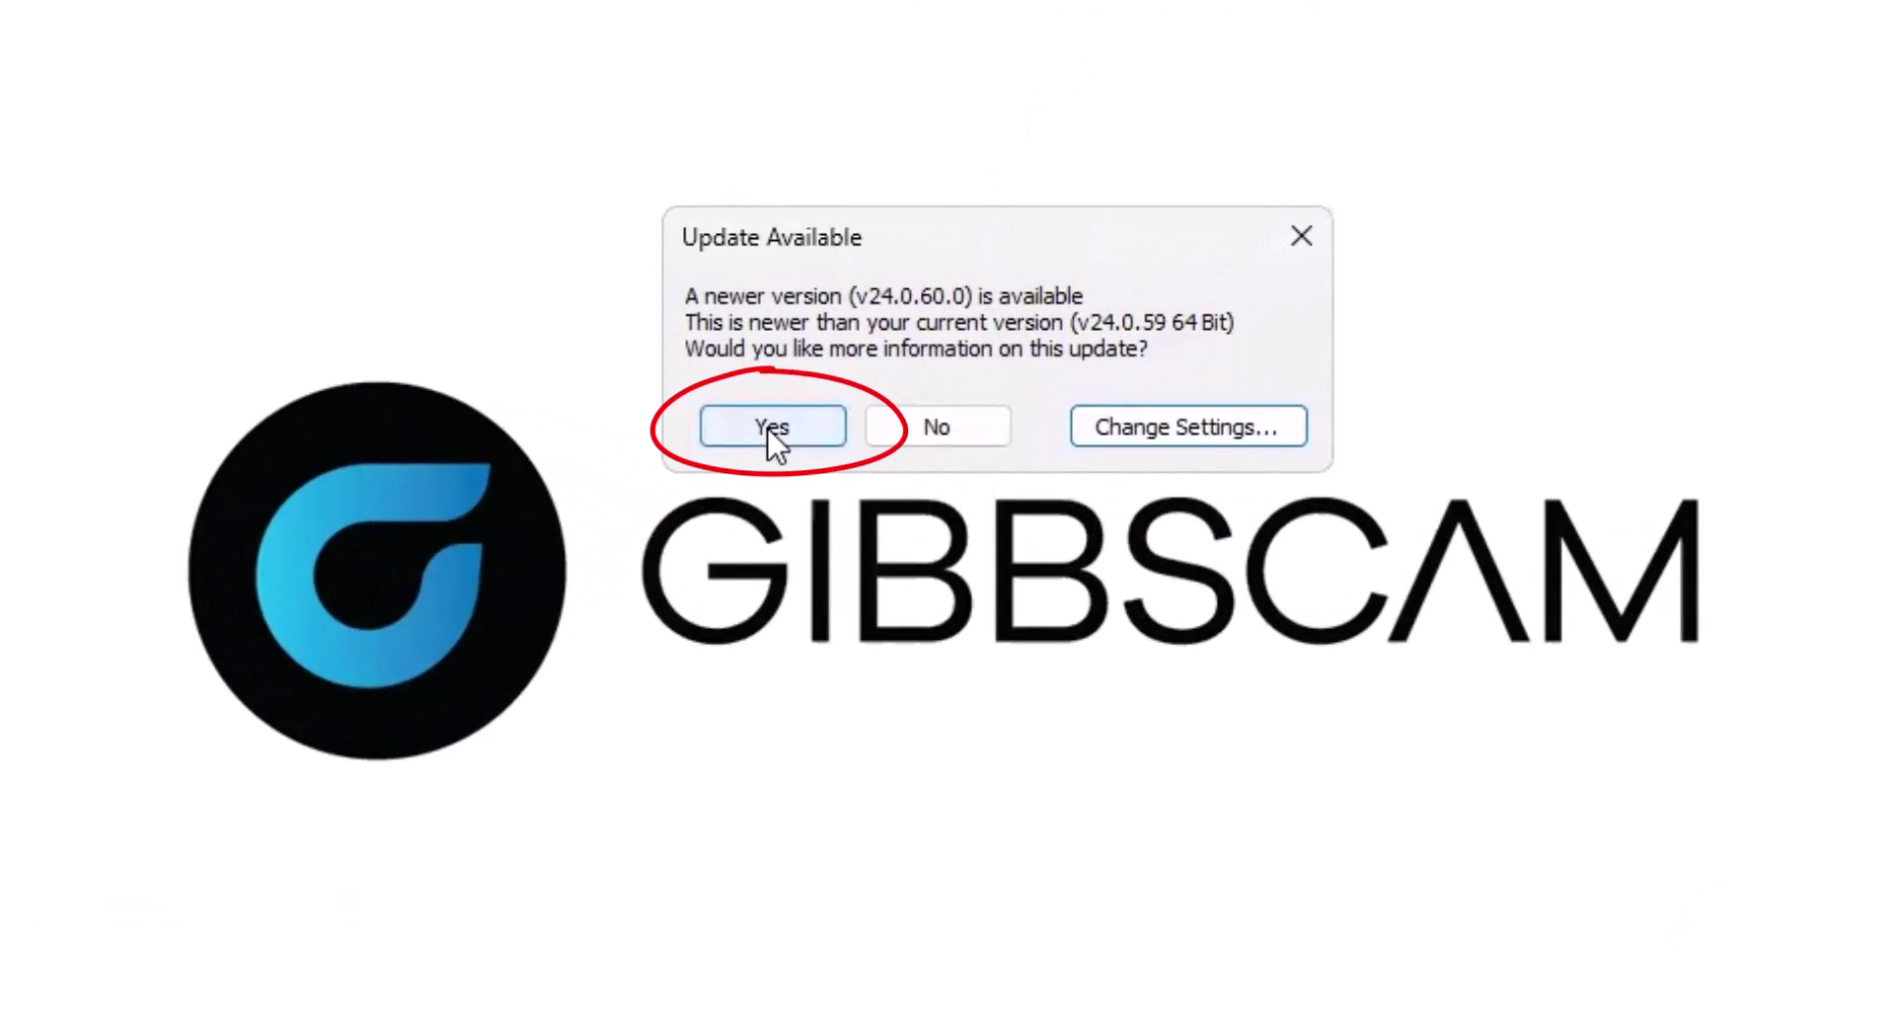
pyautogui.click(772, 427)
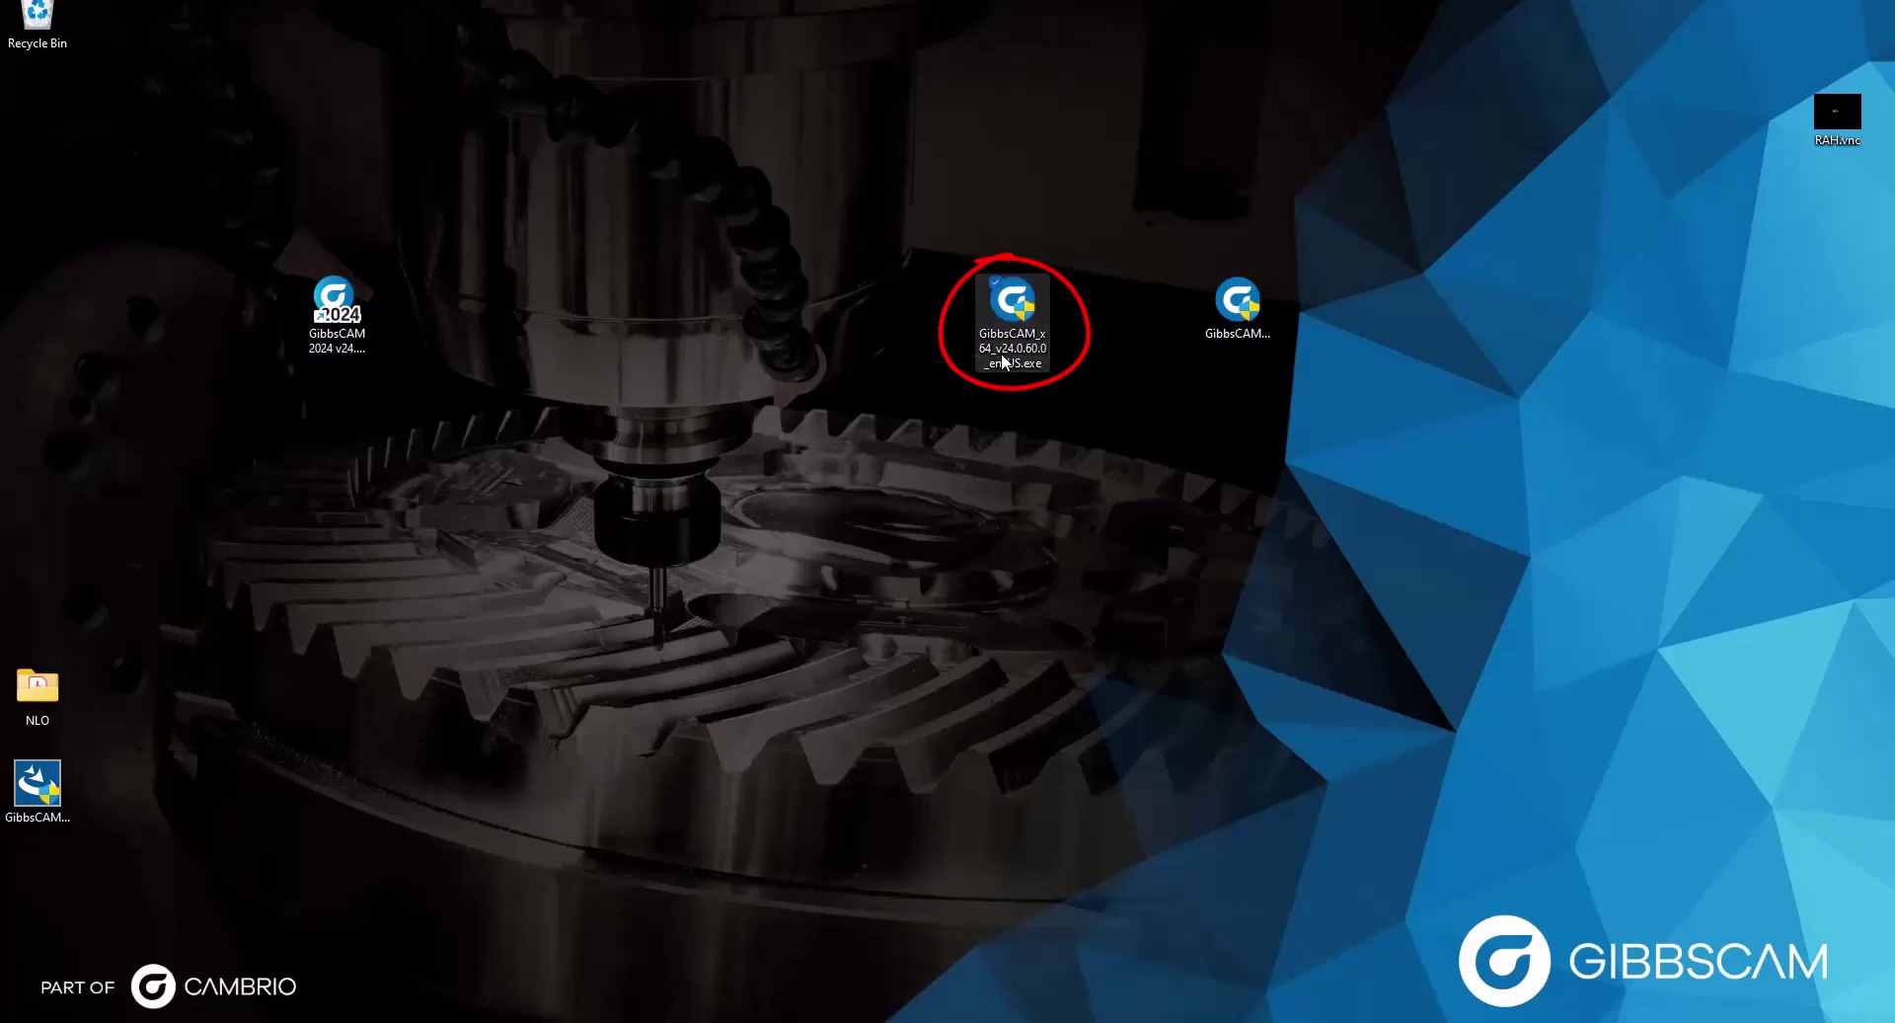
# - Launch the GibbsCAM_x64_v24.0.60.0_en-US.exe installer from the desktop
pyautogui.moveTo(1016, 355)
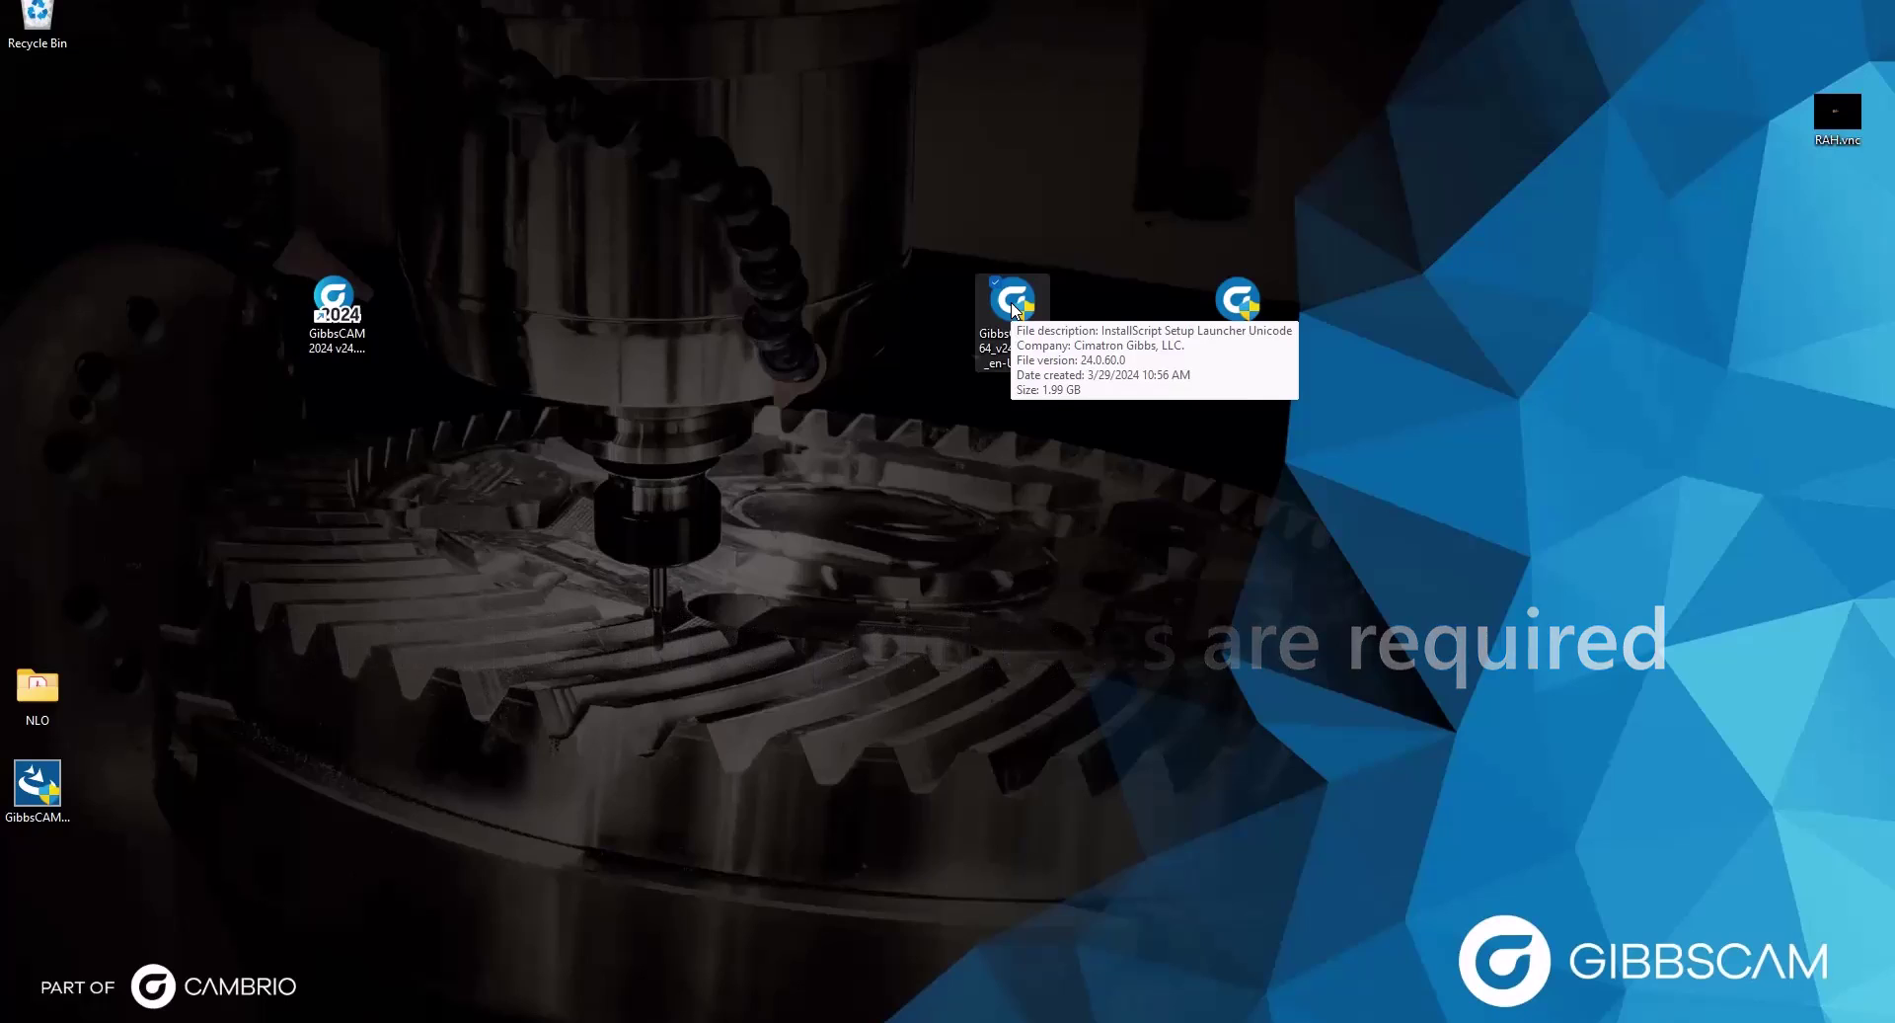
pyautogui.click(1015, 310)
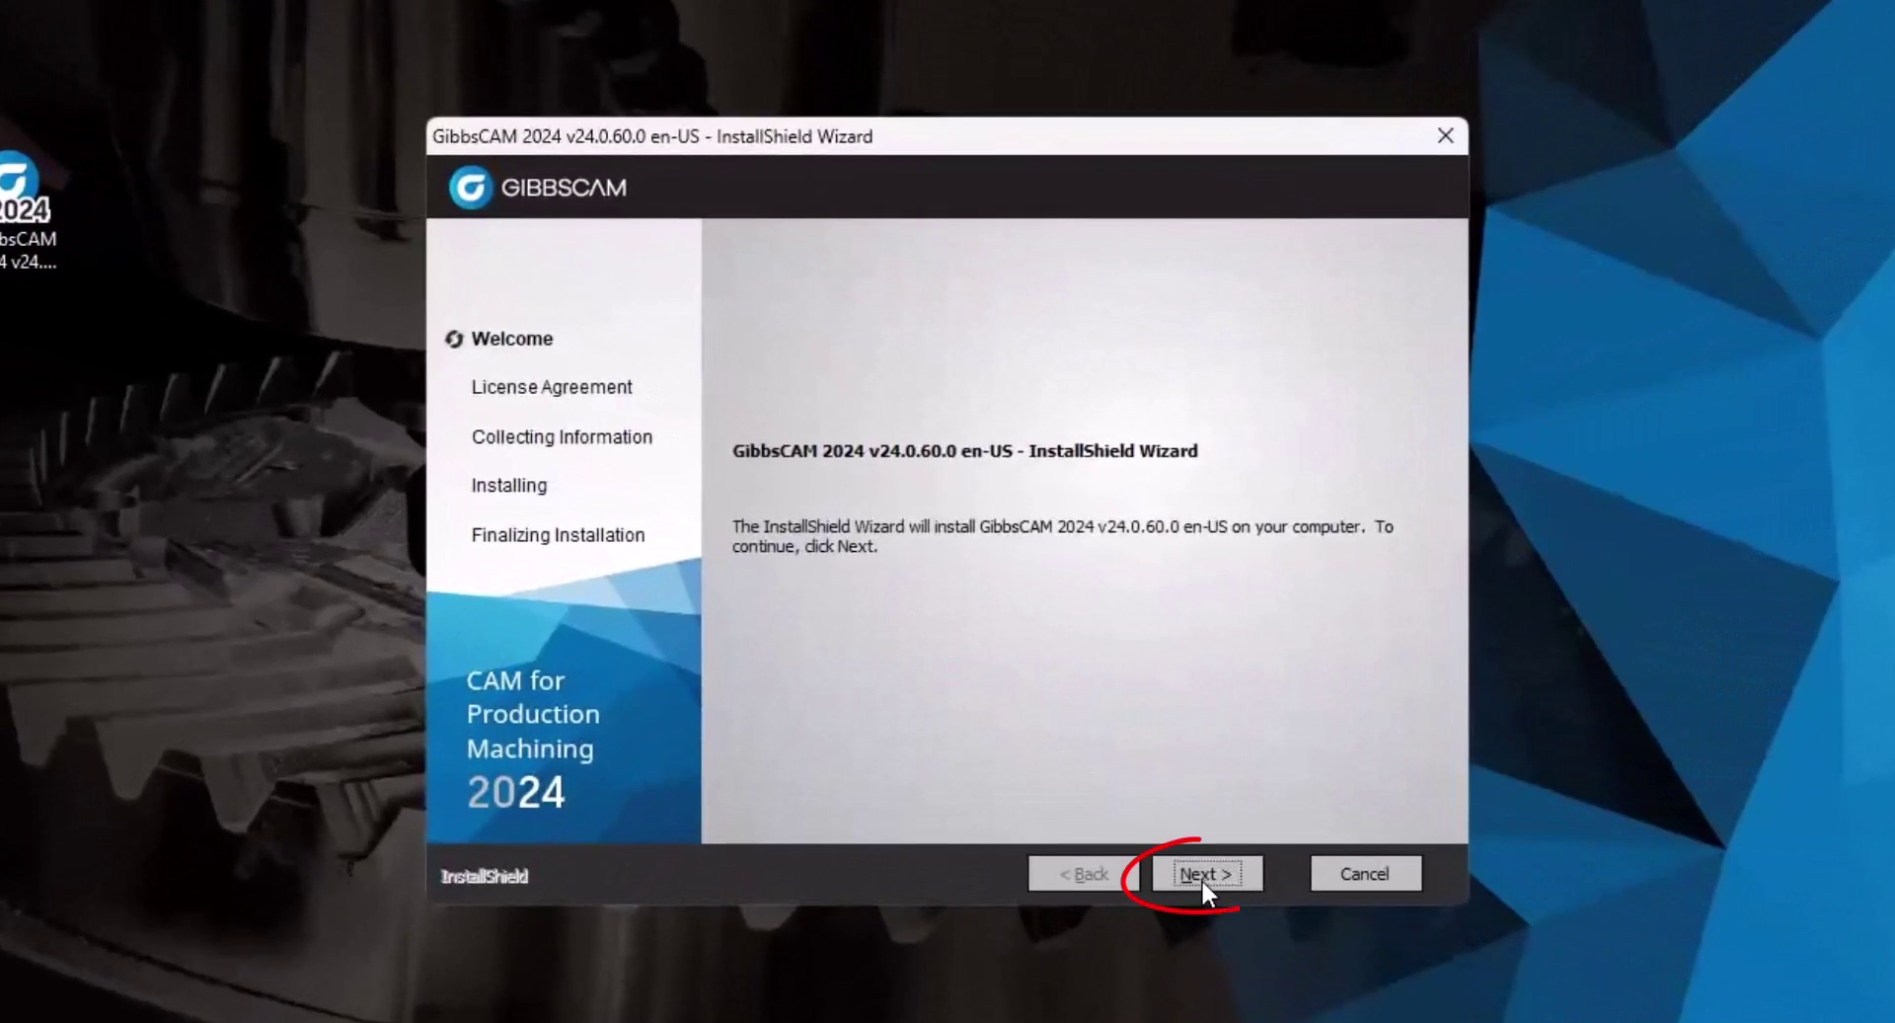
# - Install v24.0.60.0 with the license accepted and no add-ins selected
pyautogui.click(1204, 875)
pyautogui.click(801, 738)
pyautogui.click(1202, 873)
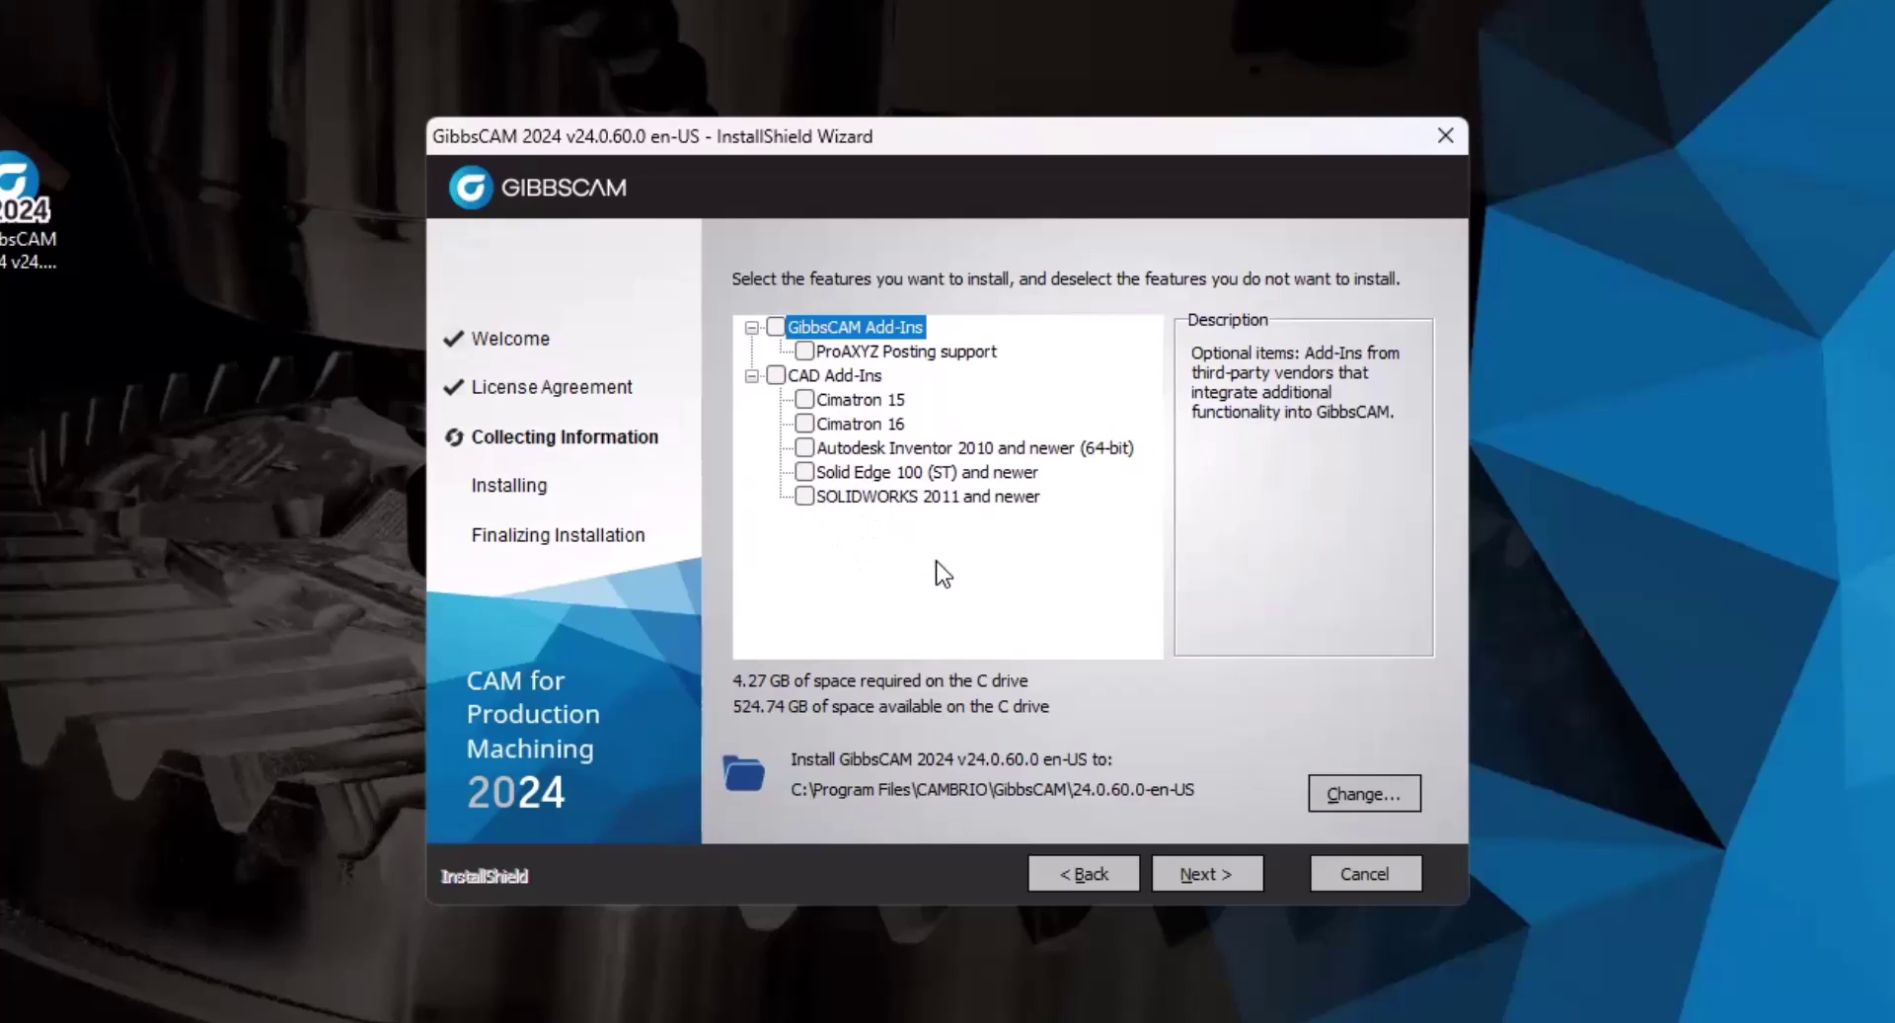
pyautogui.click(1198, 874)
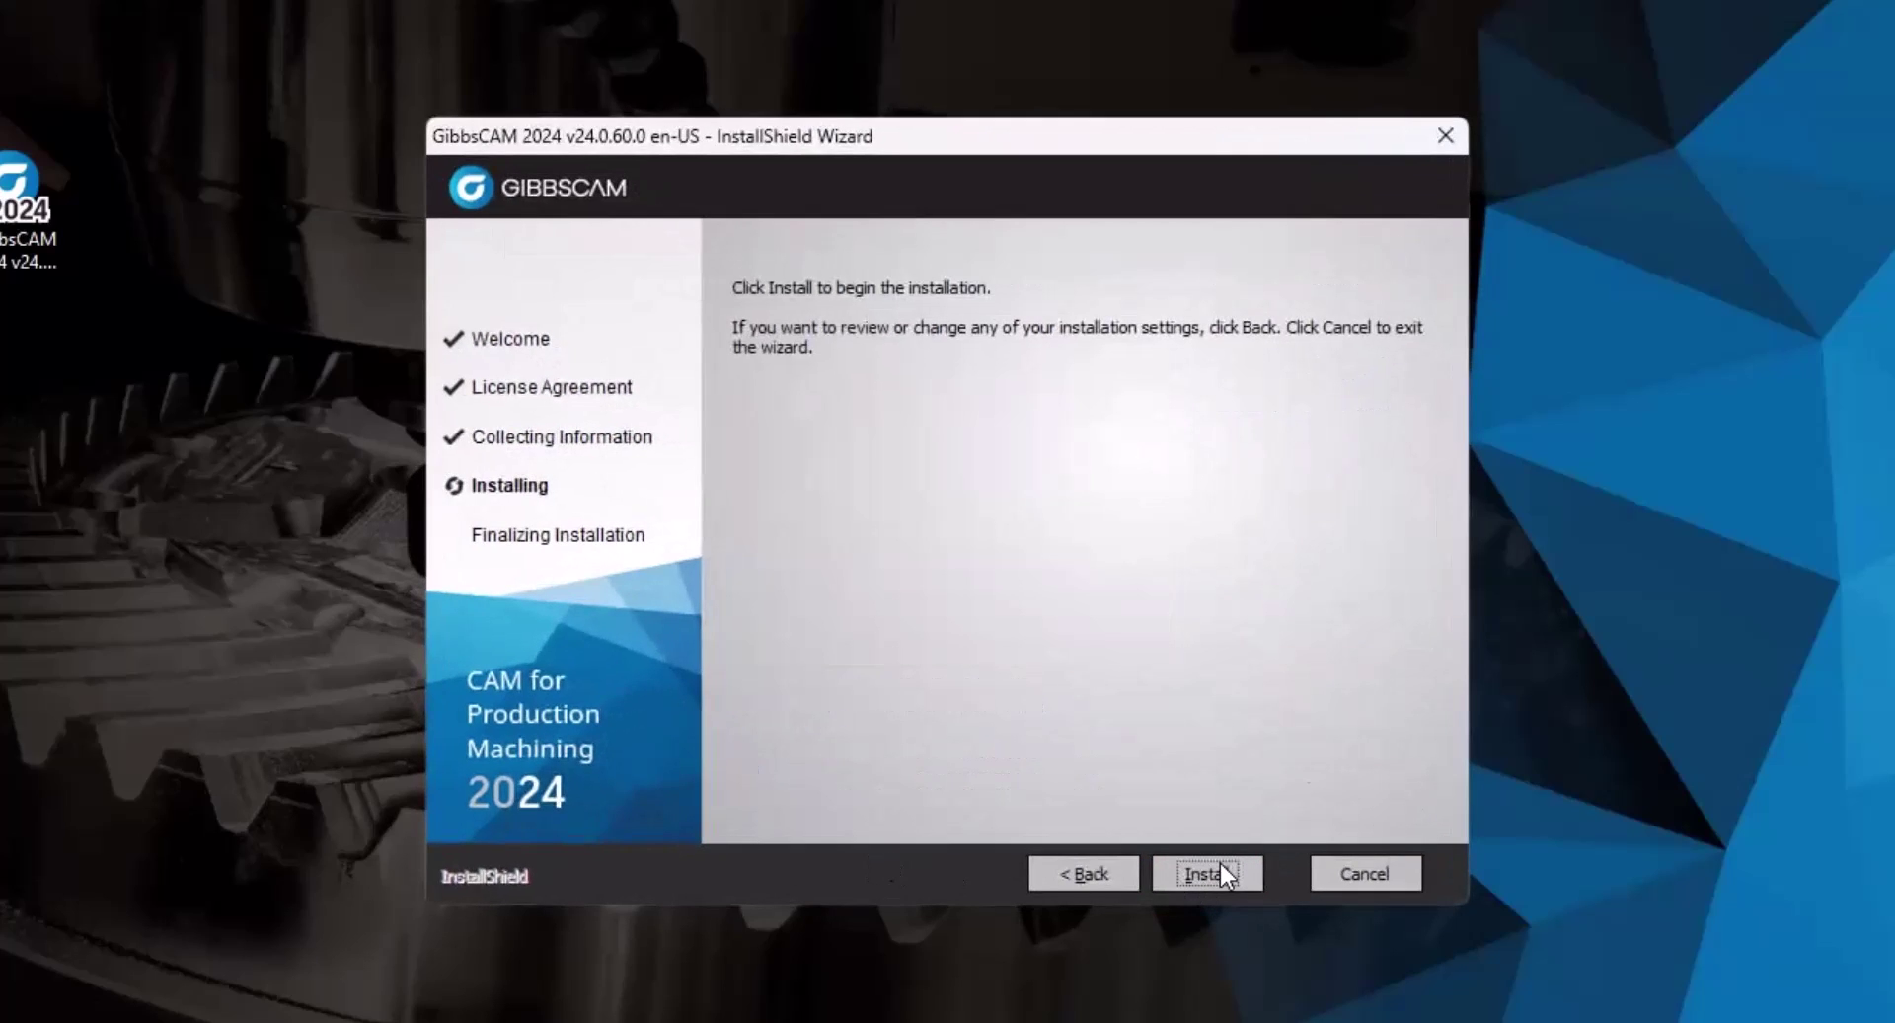
pyautogui.click(1220, 866)
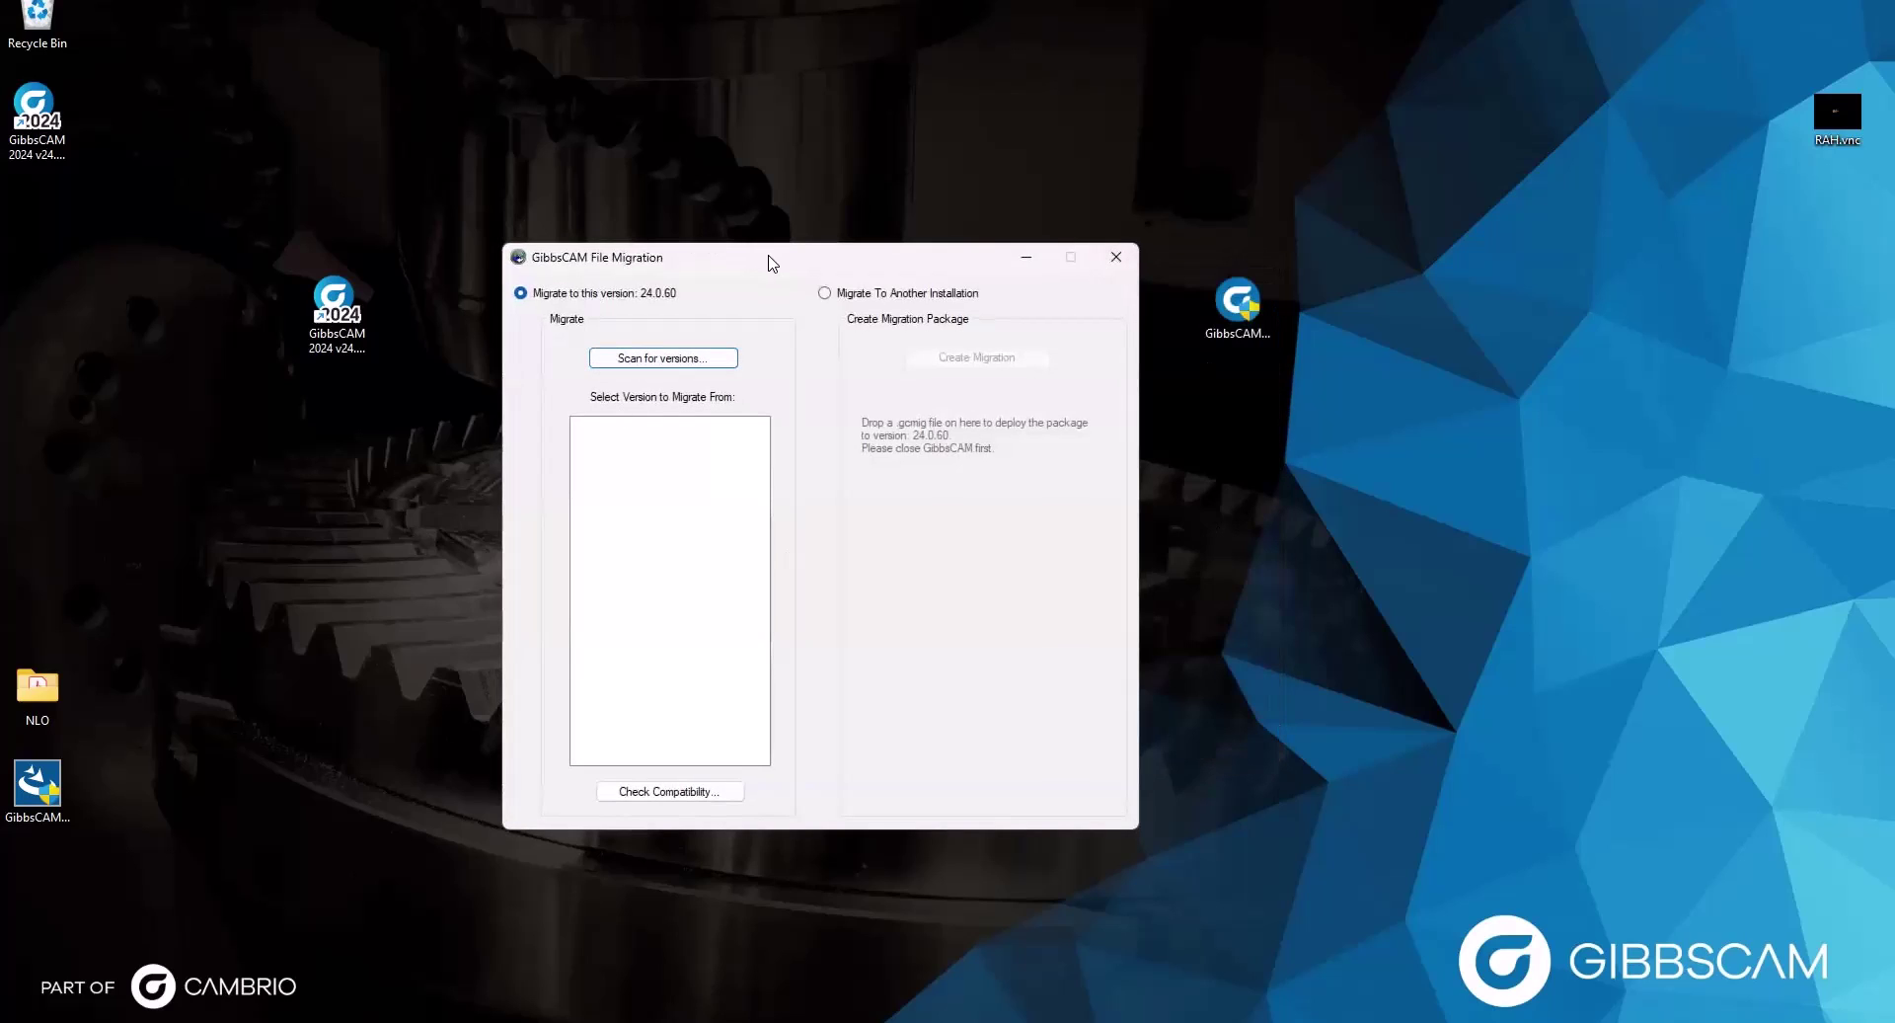
# - Migrate the settings files from GibbsCAM 24.0.59(64) into 24.0.60, acknowledging the skipped-files message
pyautogui.moveTo(772, 262); pyautogui.dragTo(768, 306)
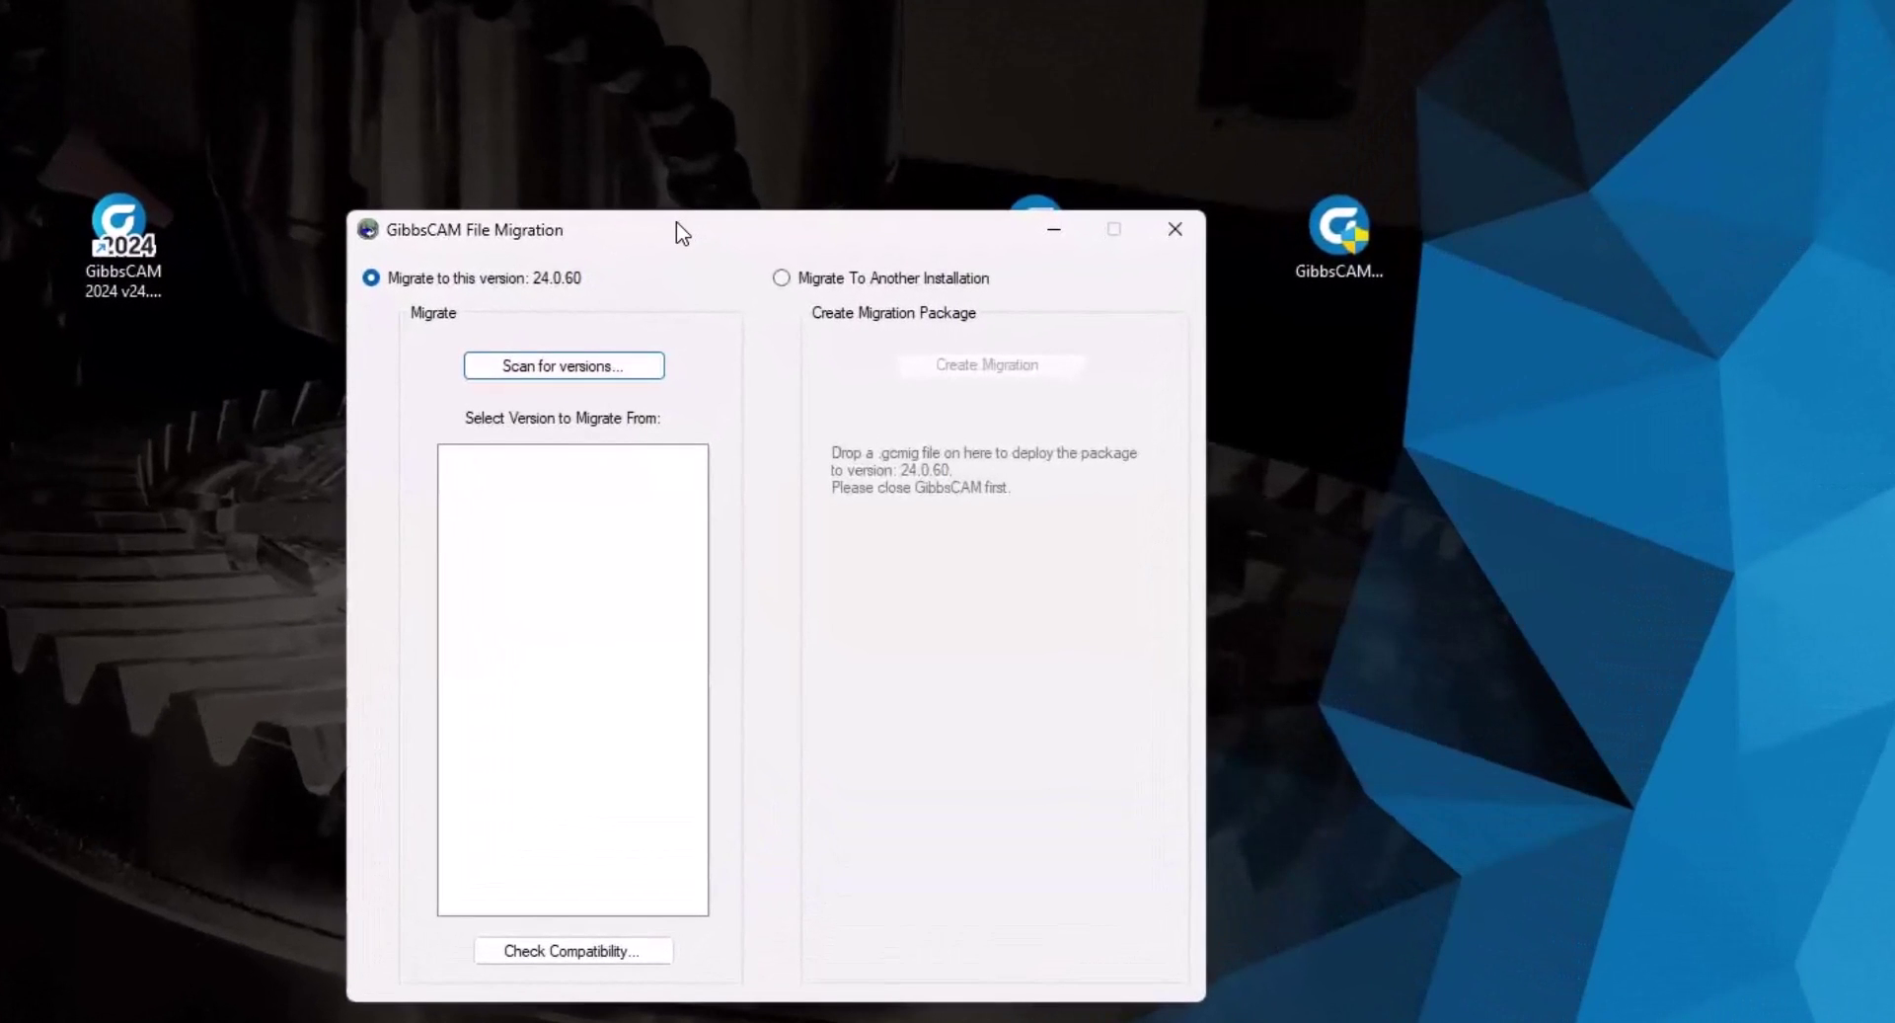
pyautogui.click(541, 367)
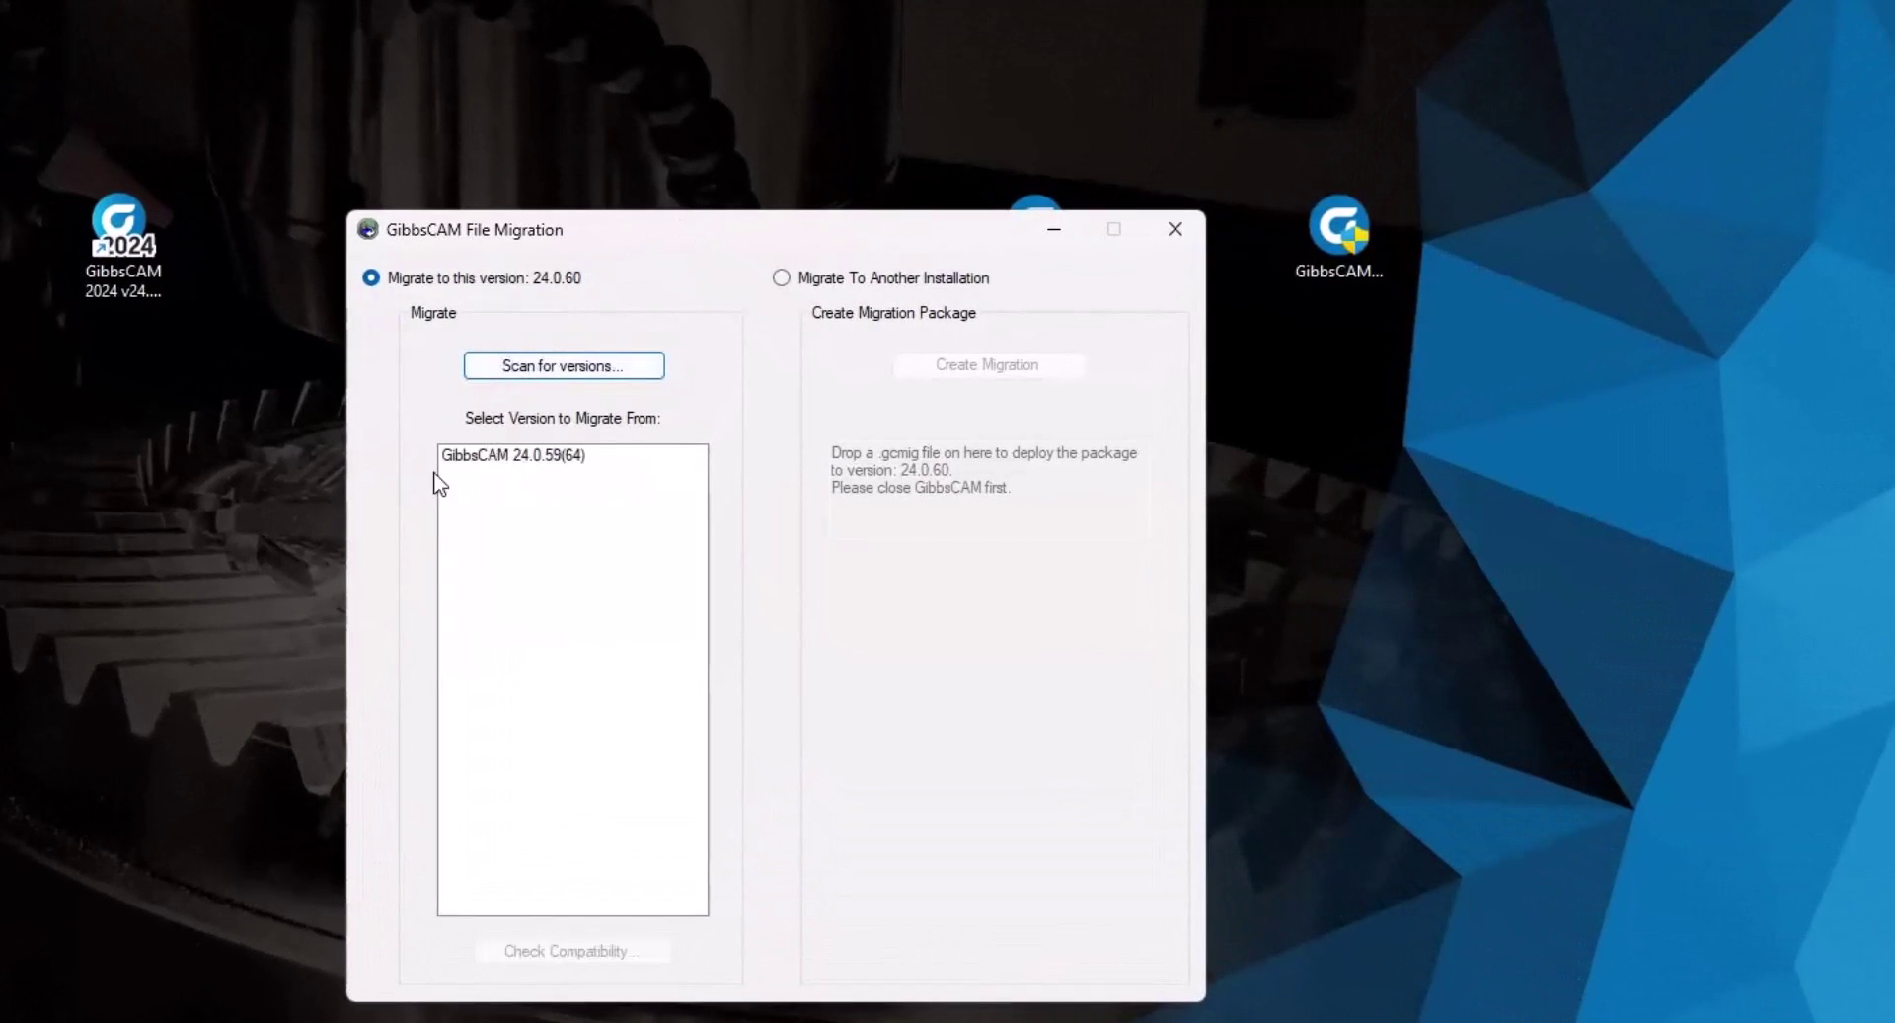
pyautogui.click(535, 459)
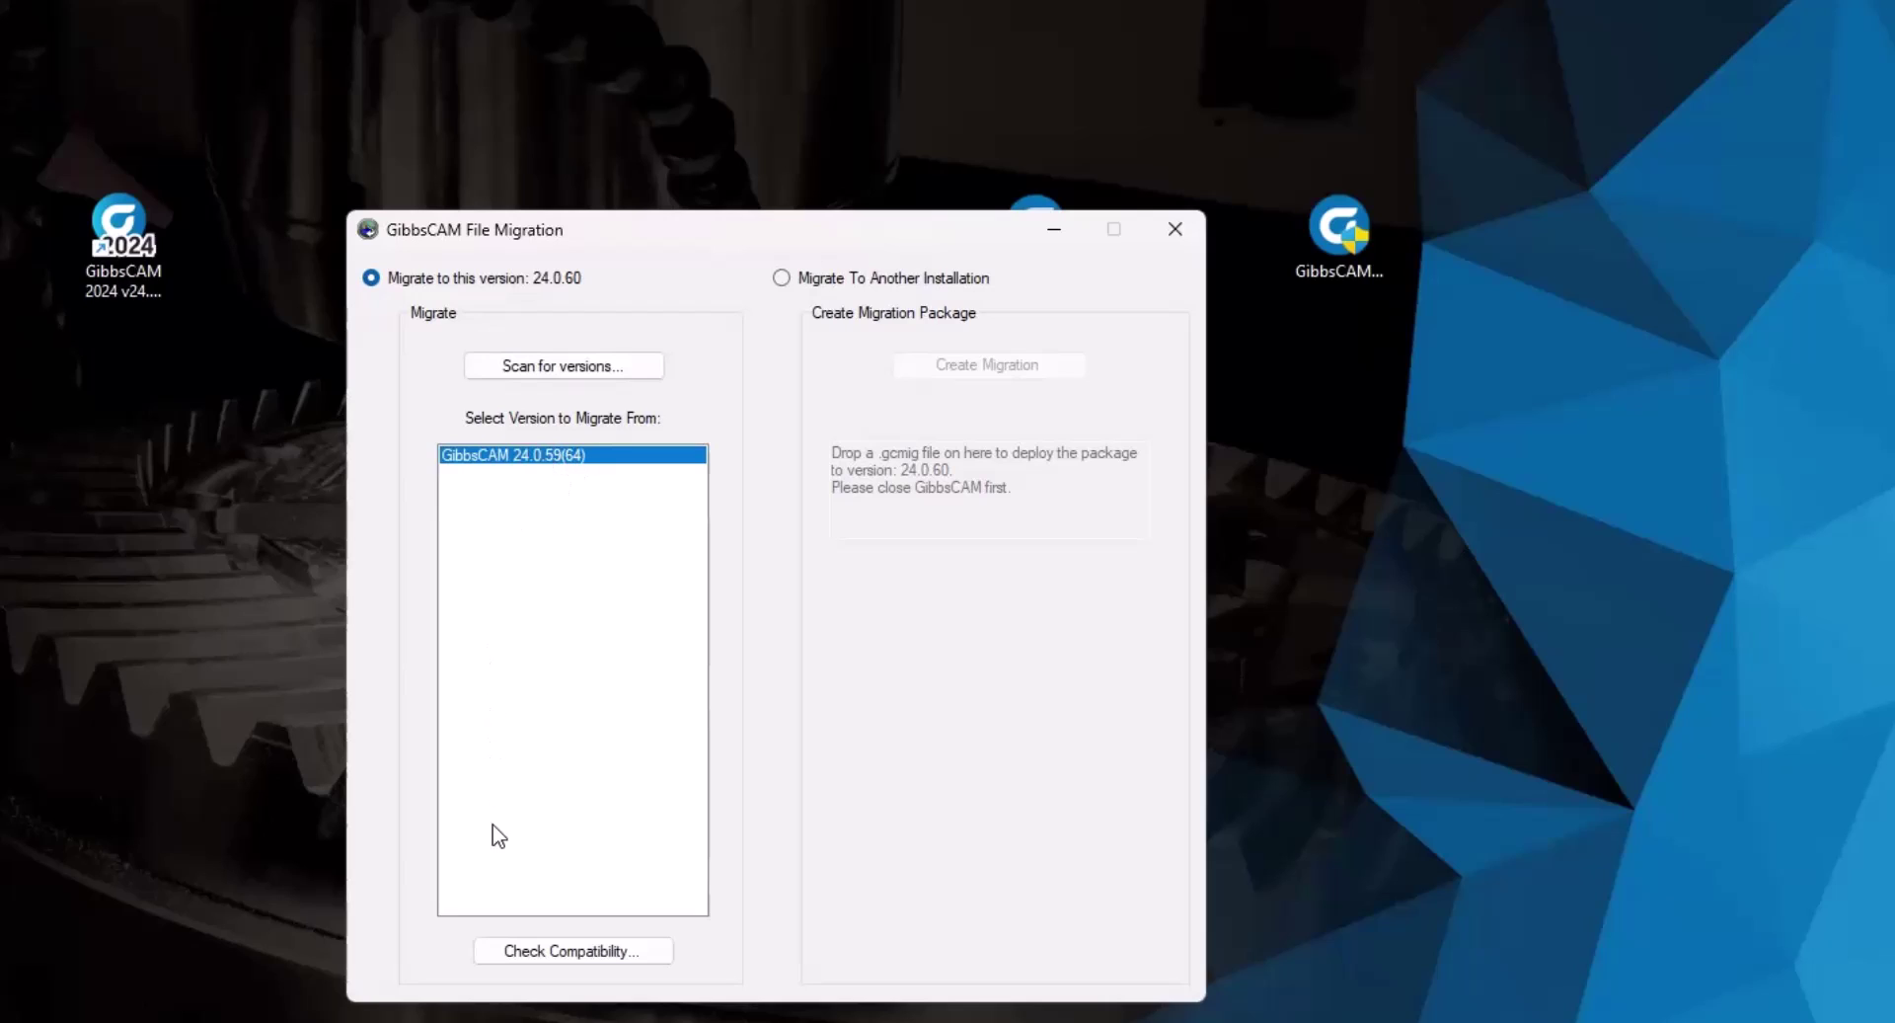
pyautogui.click(557, 952)
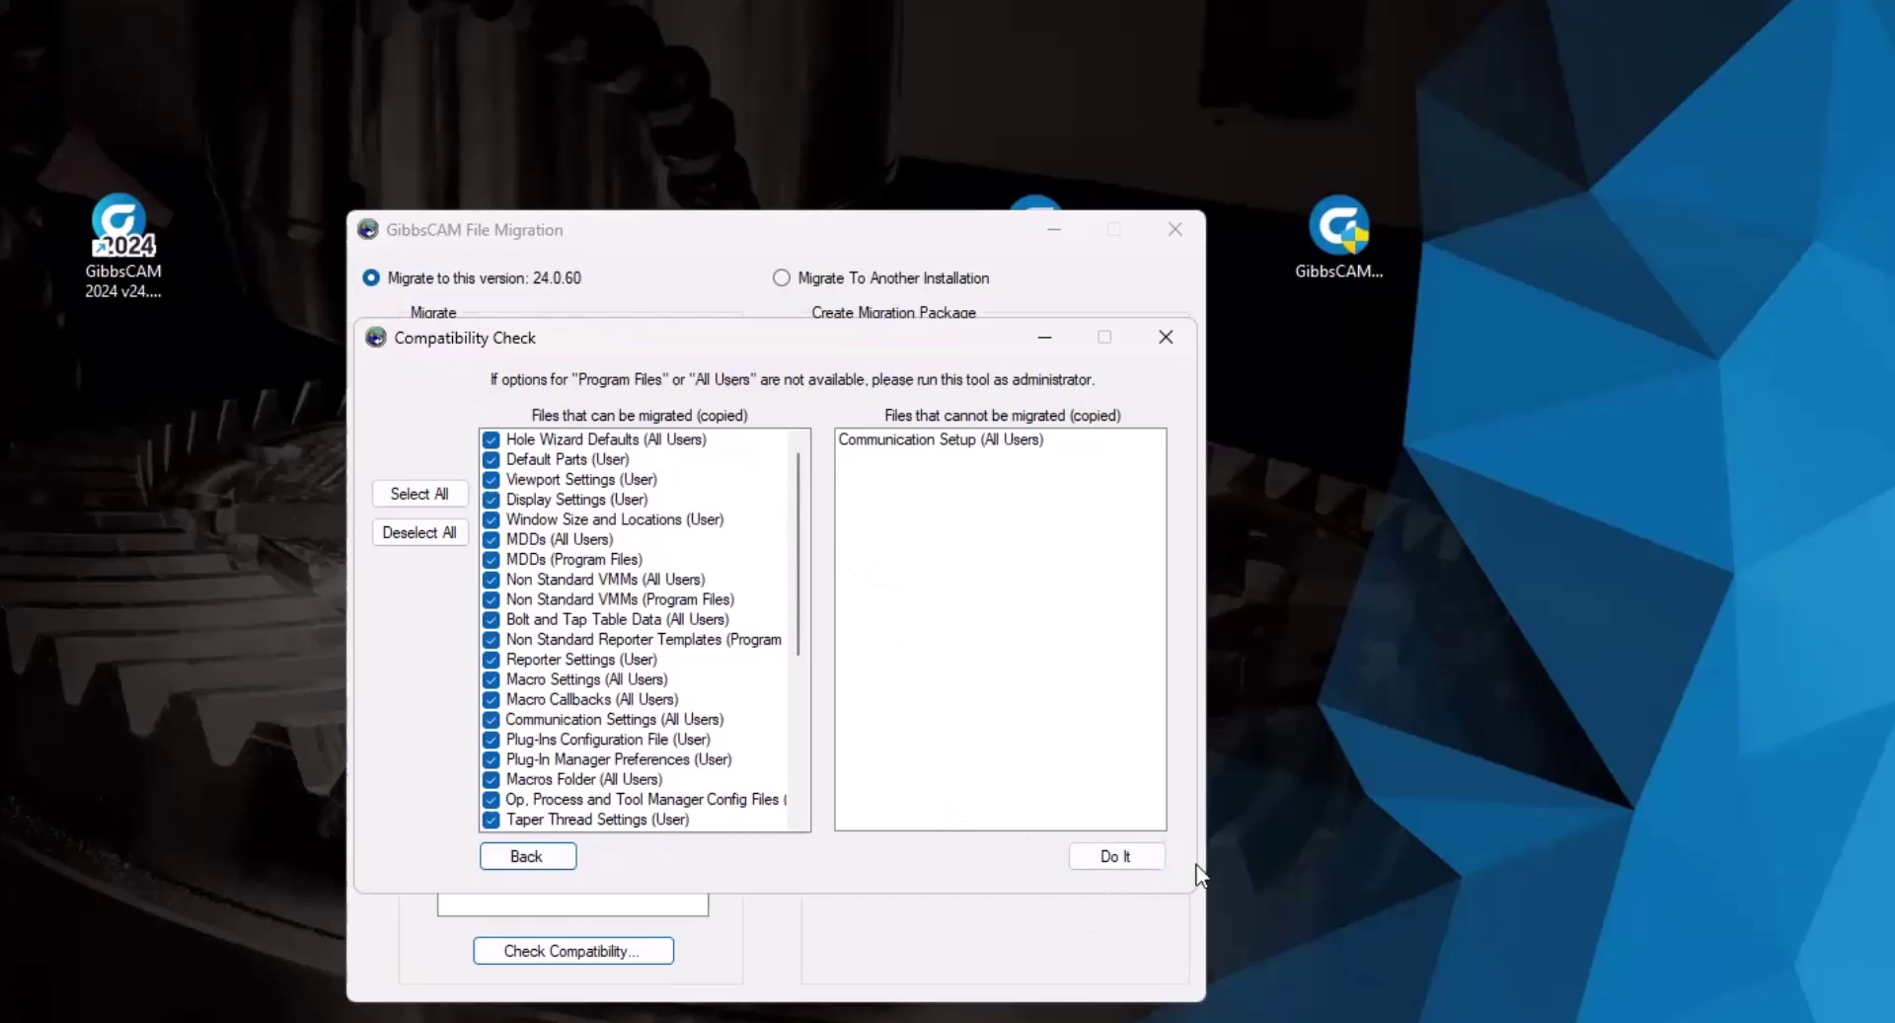
pyautogui.click(1110, 859)
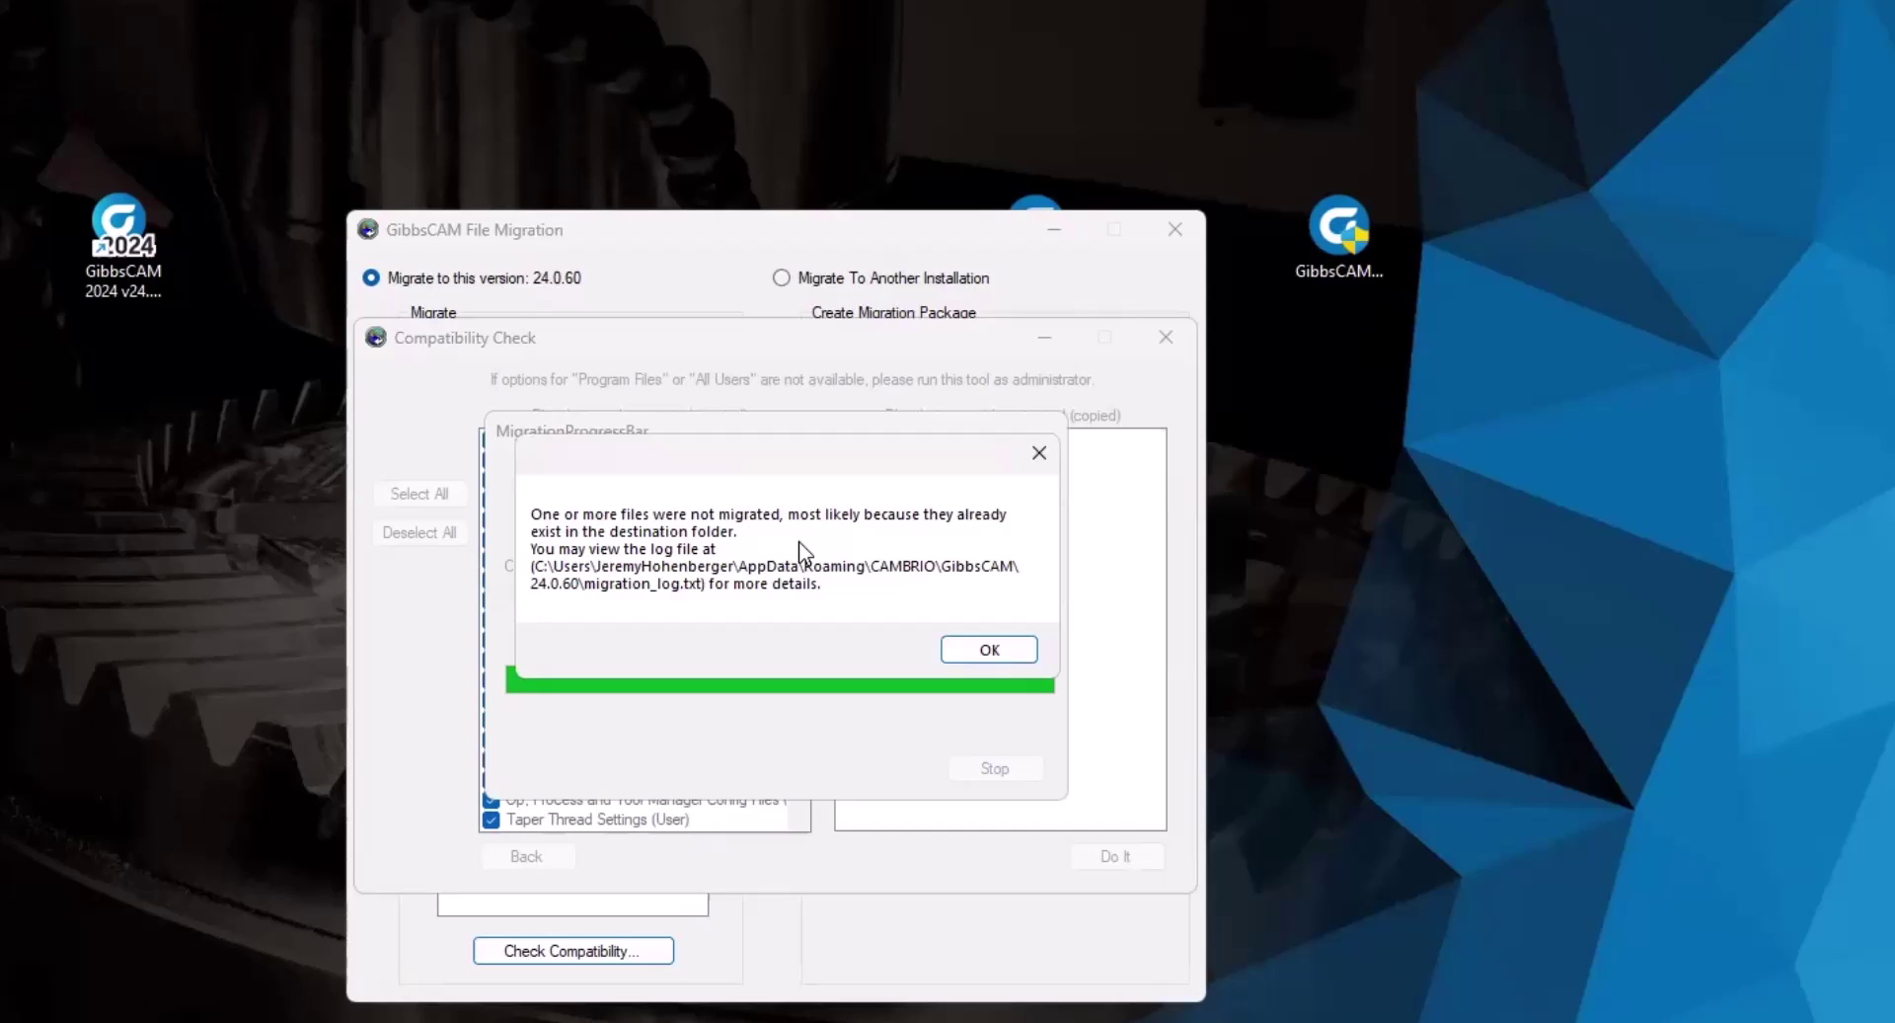
pyautogui.click(1012, 649)
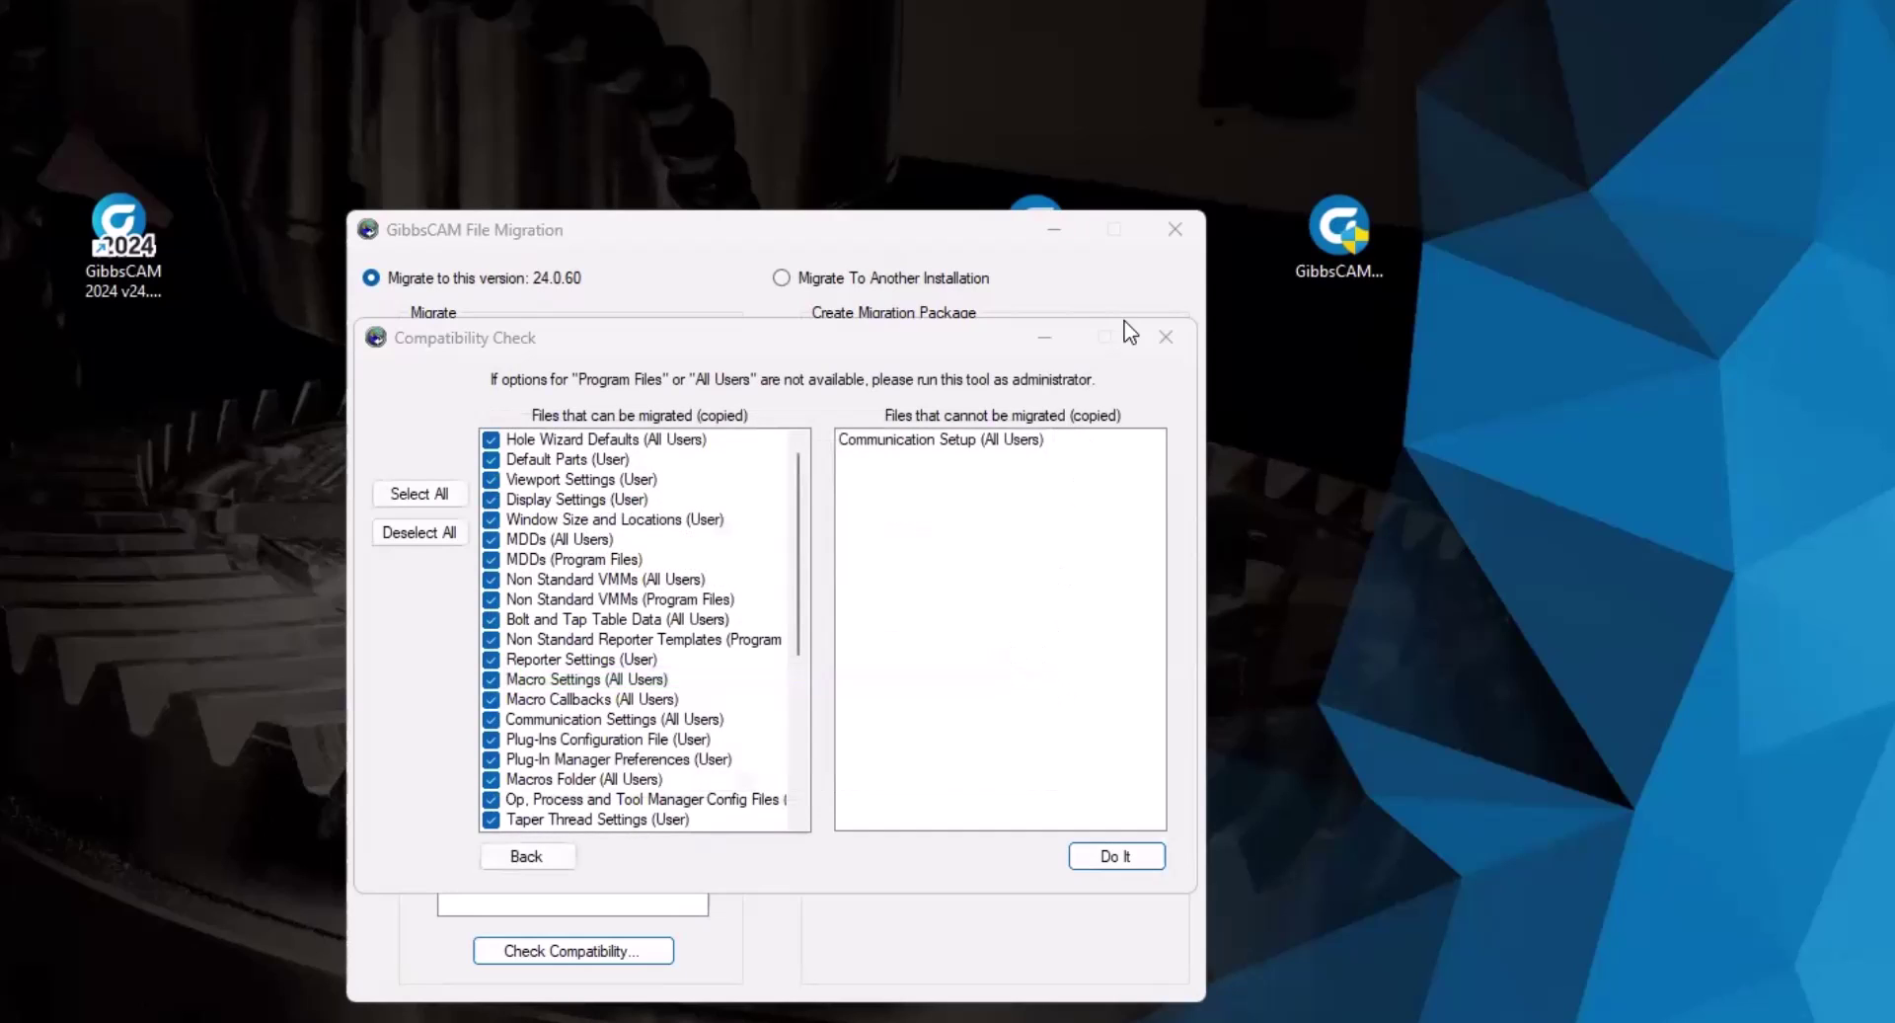
# - Close the compatibility check and File Migration windows, and place the new GibbsCAM 2024 shortcut beside the old one
pyautogui.click(1155, 335)
pyautogui.click(1171, 234)
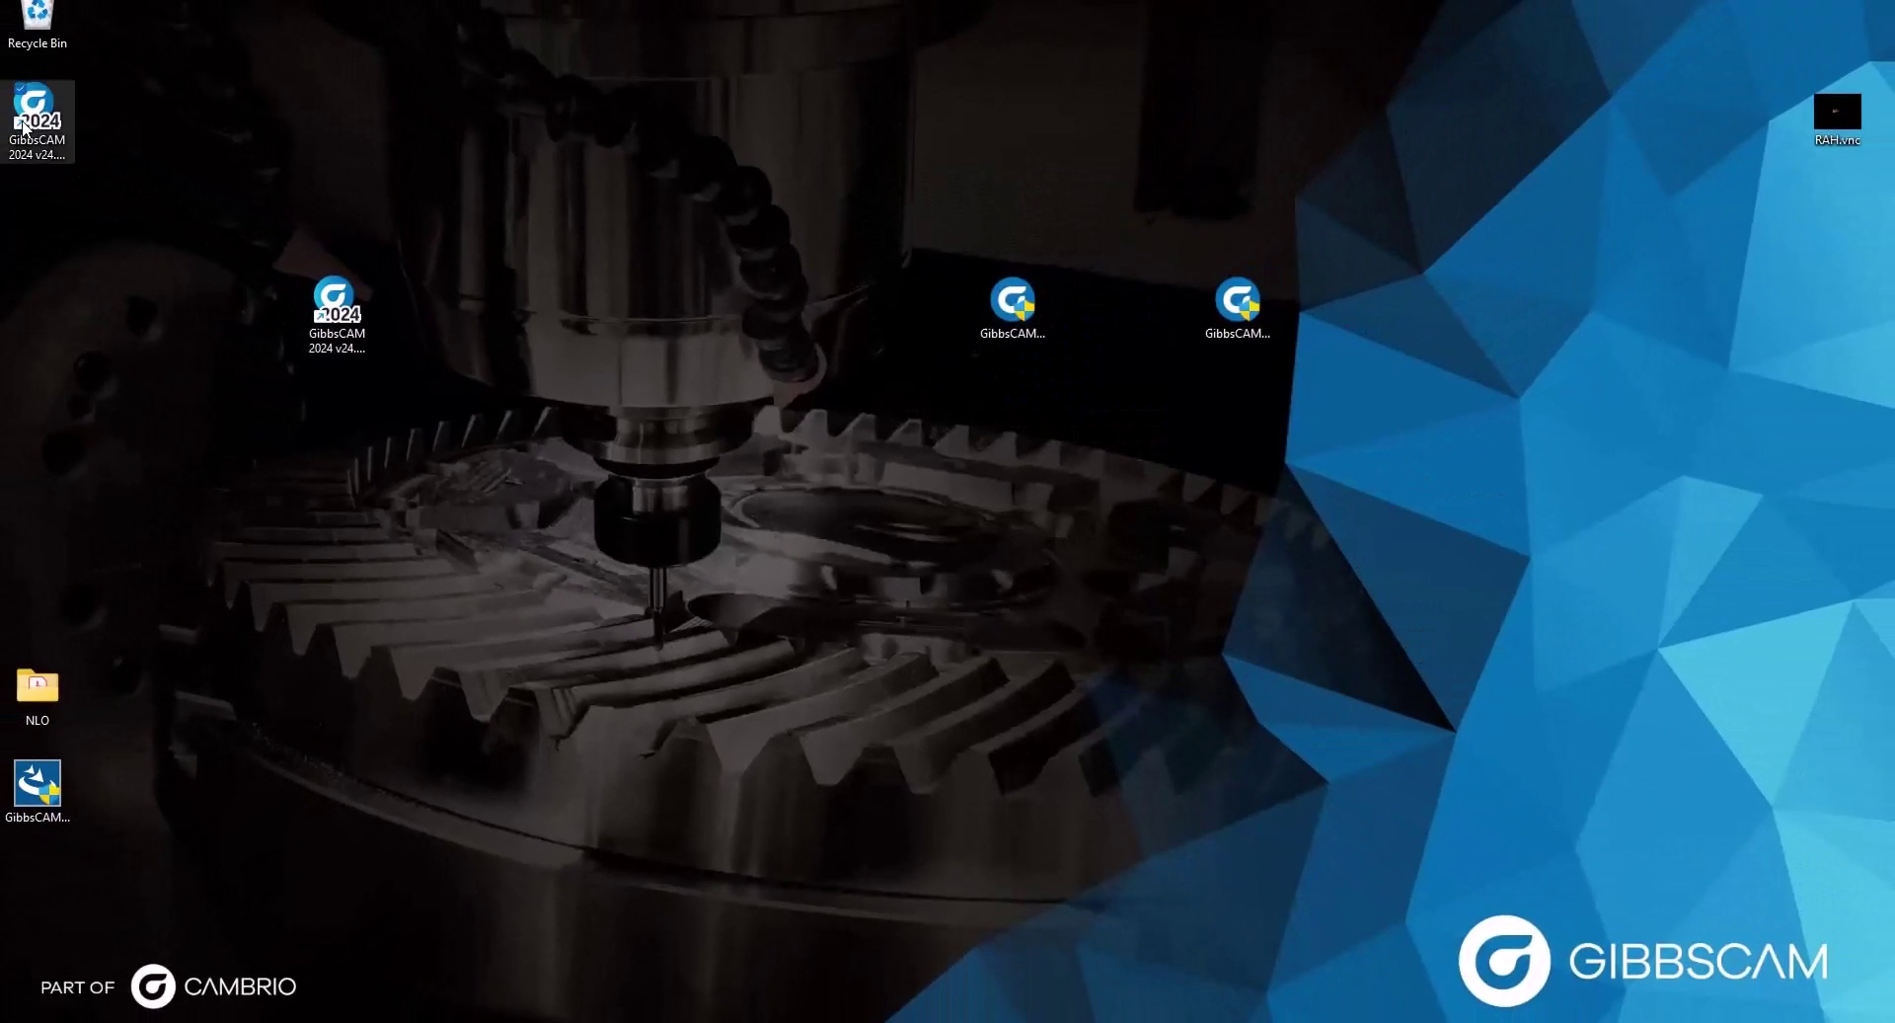
pyautogui.moveTo(36, 111); pyautogui.dragTo(179, 286)
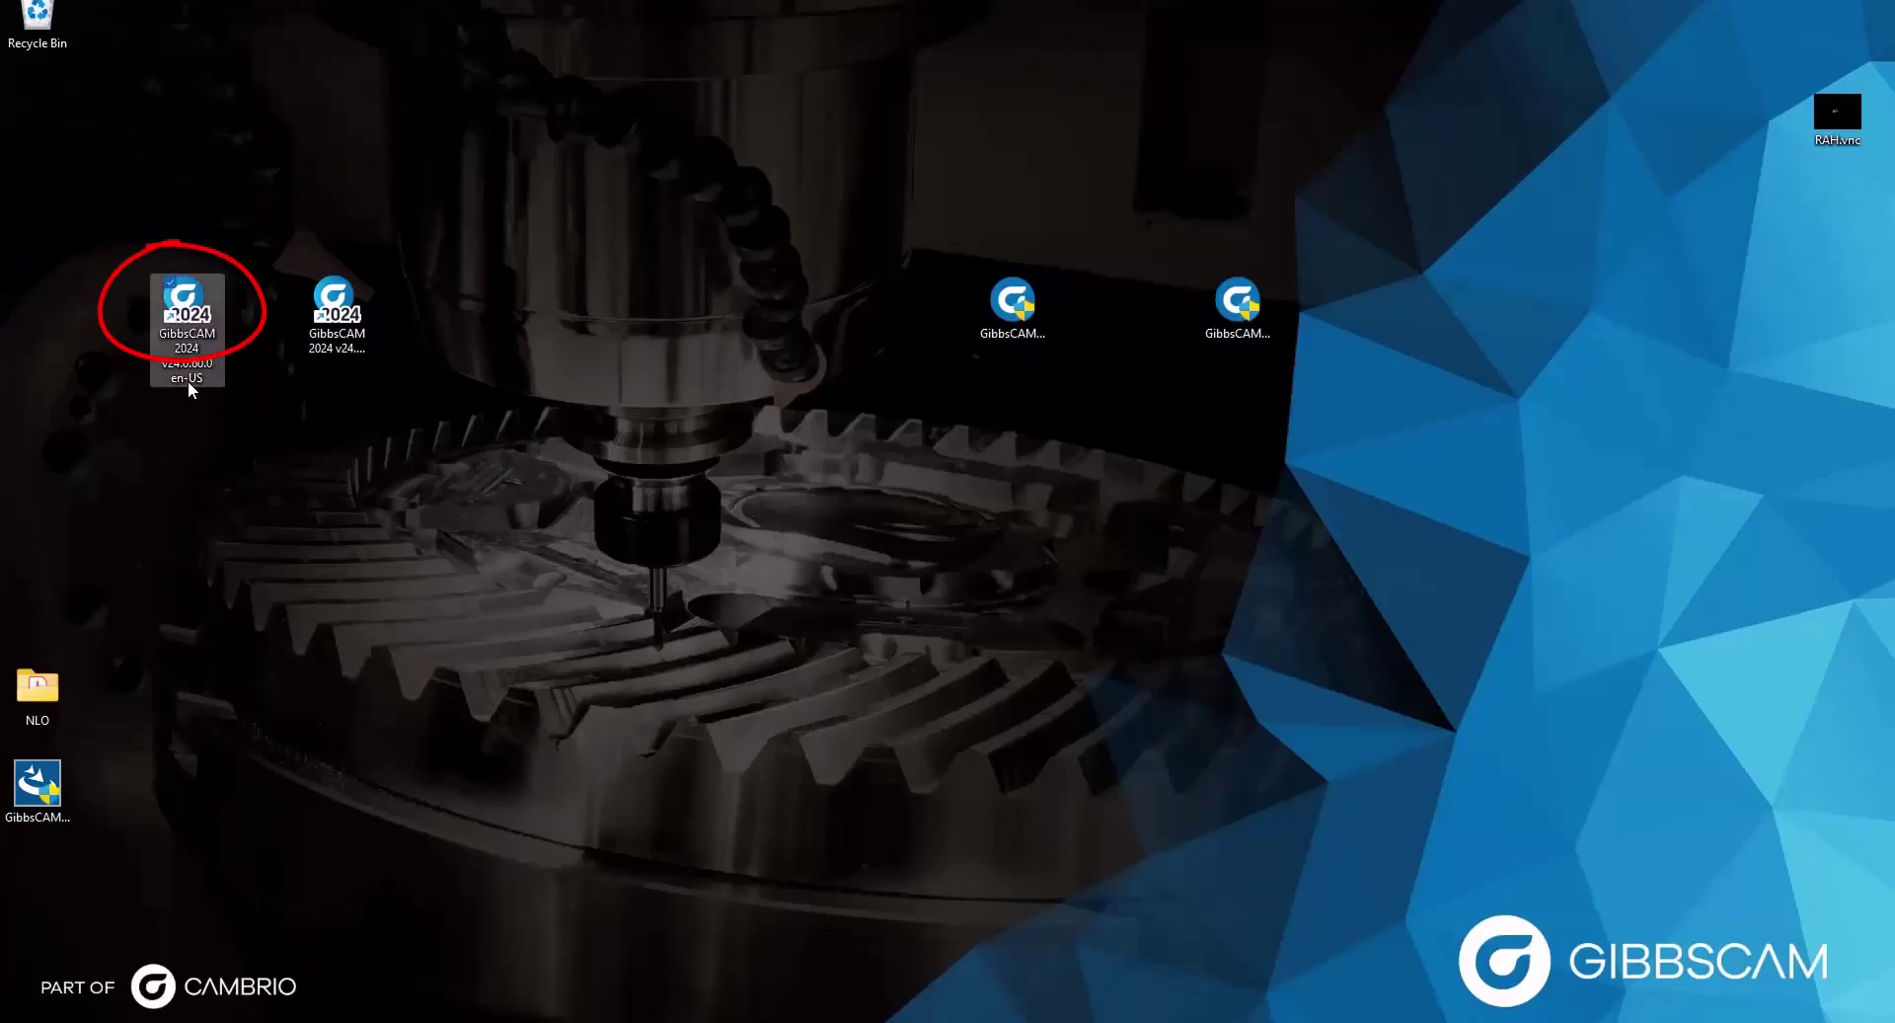
# - Move the RAH.vnc part file below the GibbsCAM desktop shortcuts and select it
pyautogui.click(257, 398)
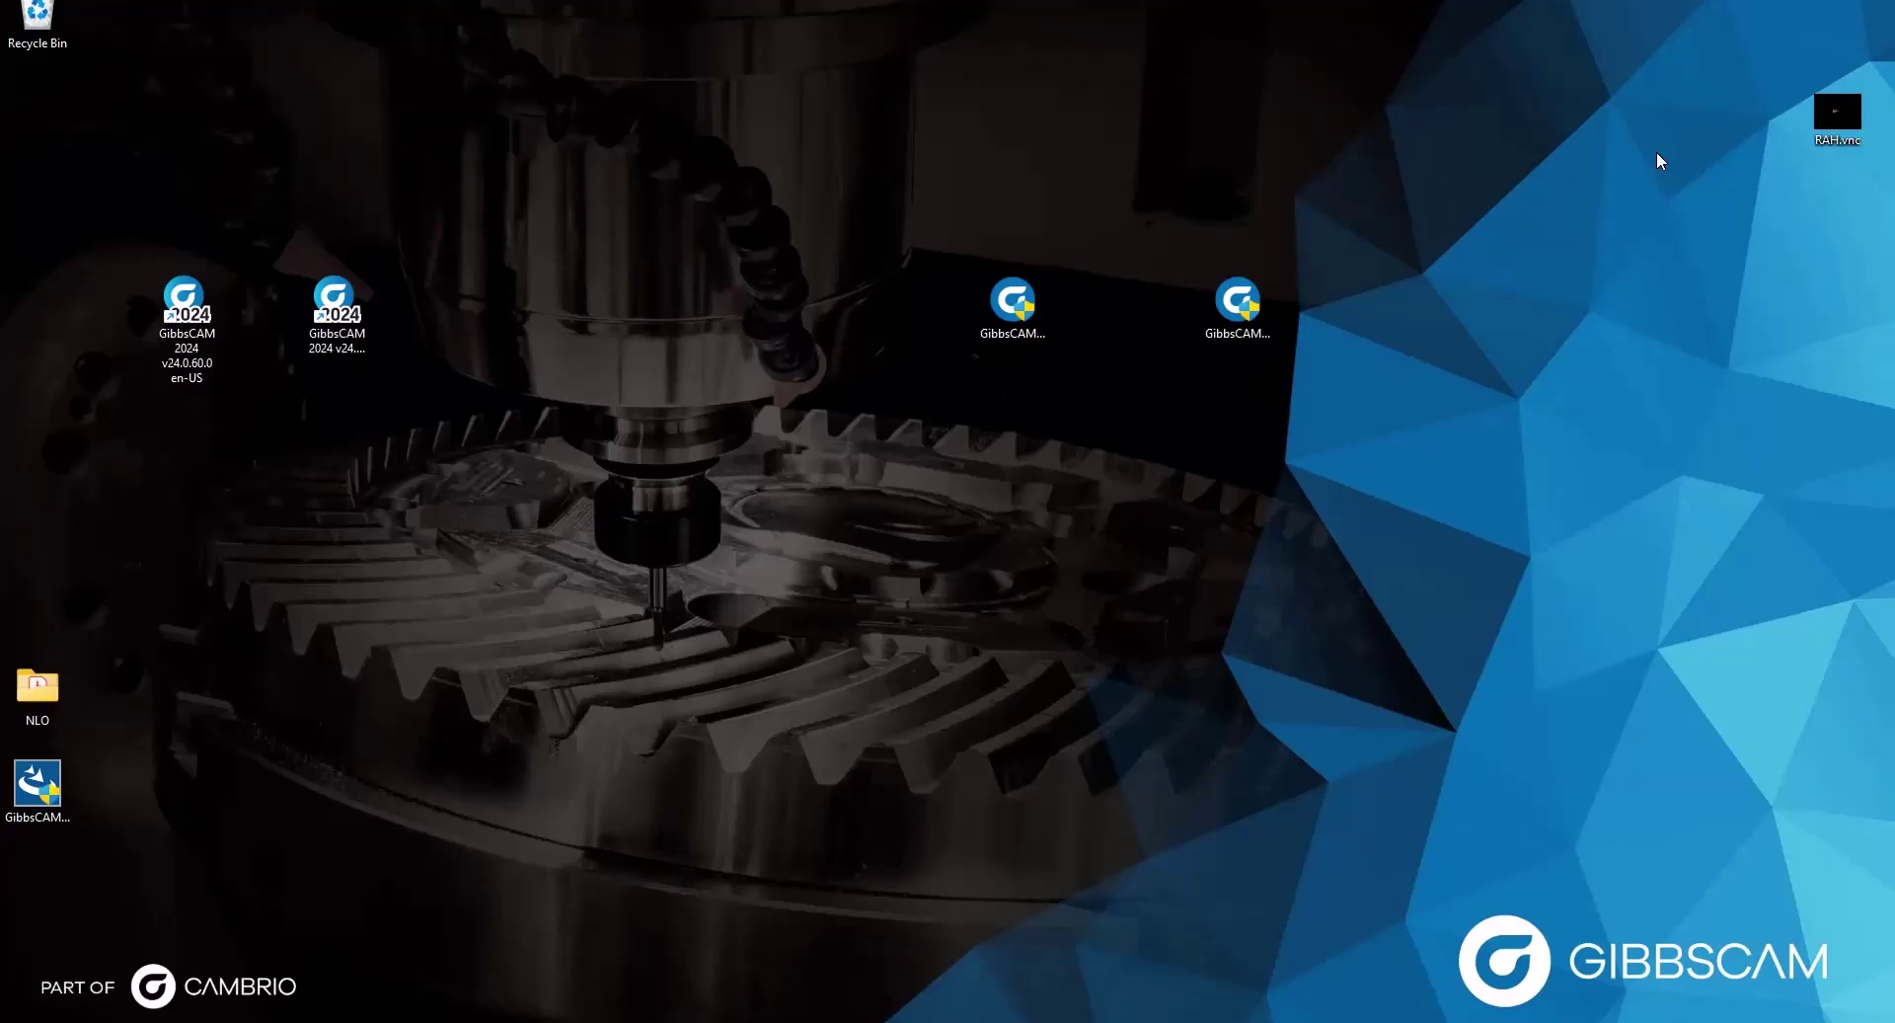
pyautogui.moveTo(1833, 126); pyautogui.dragTo(1592, 357)
pyautogui.moveTo(1470, 434); pyautogui.dragTo(1457, 425)
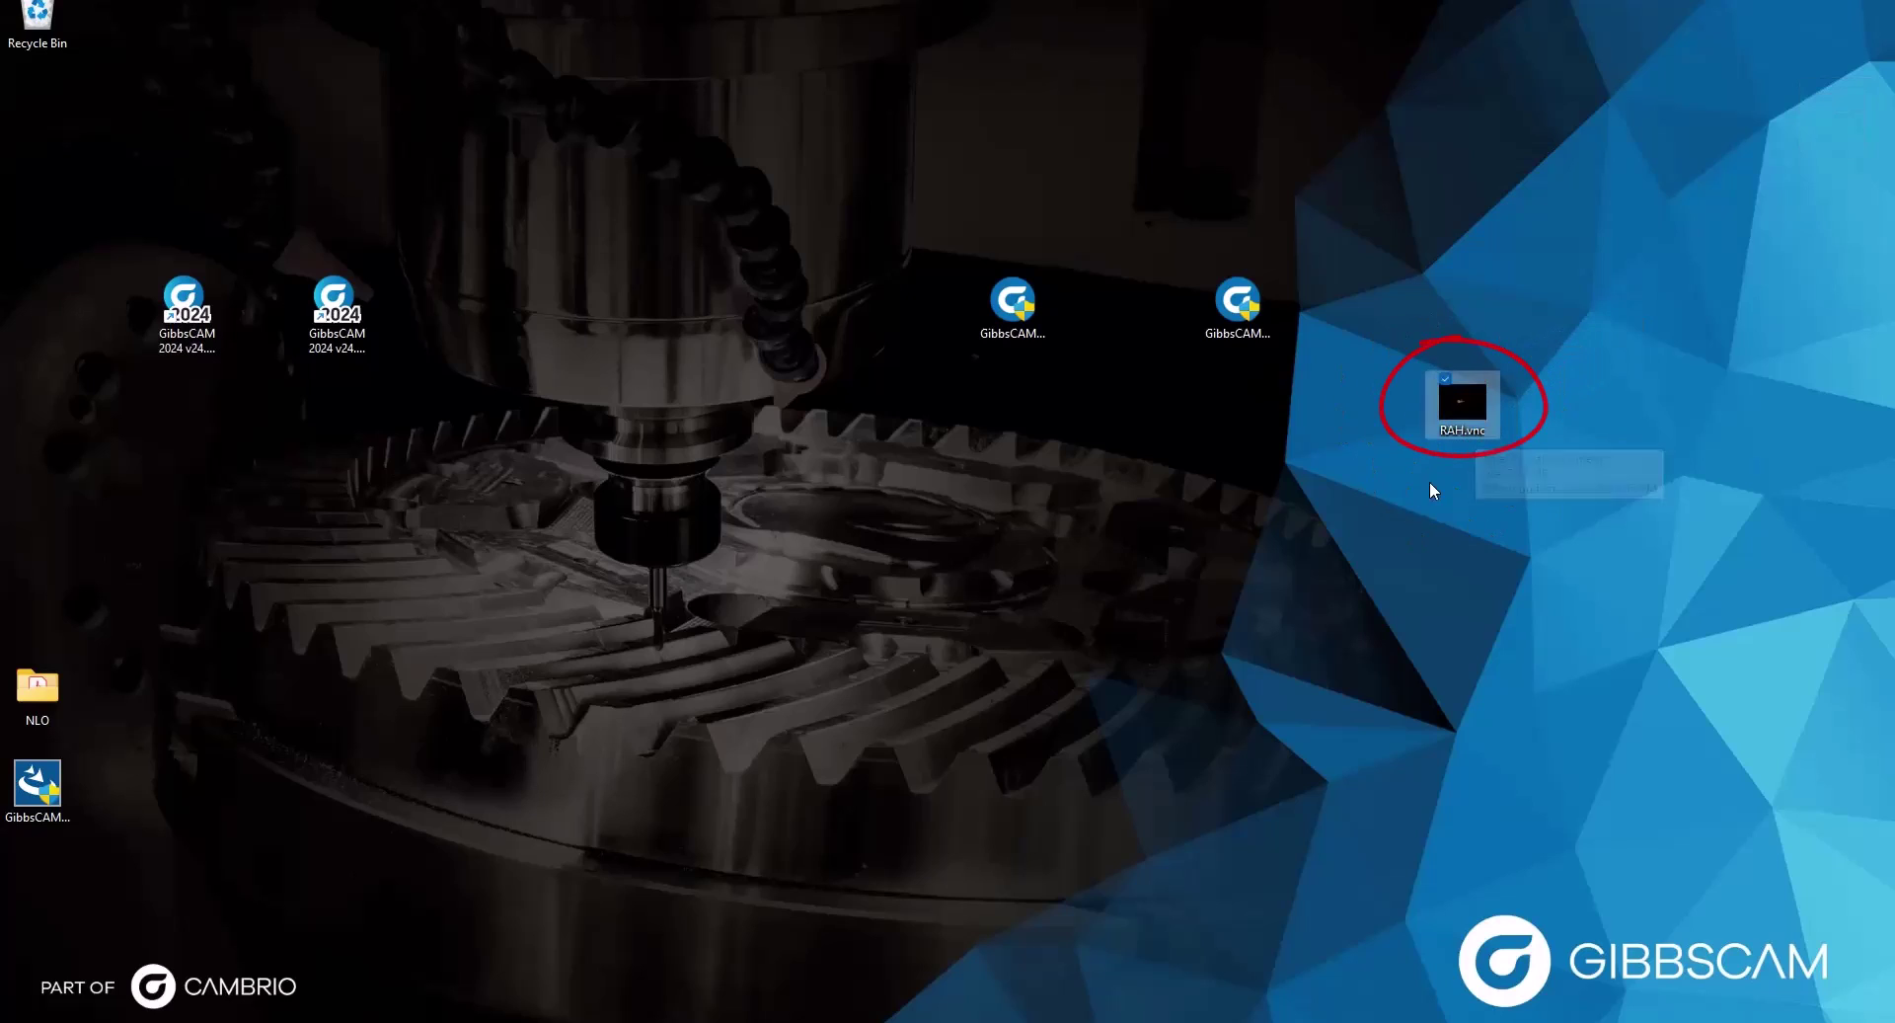
pyautogui.click(161, 381)
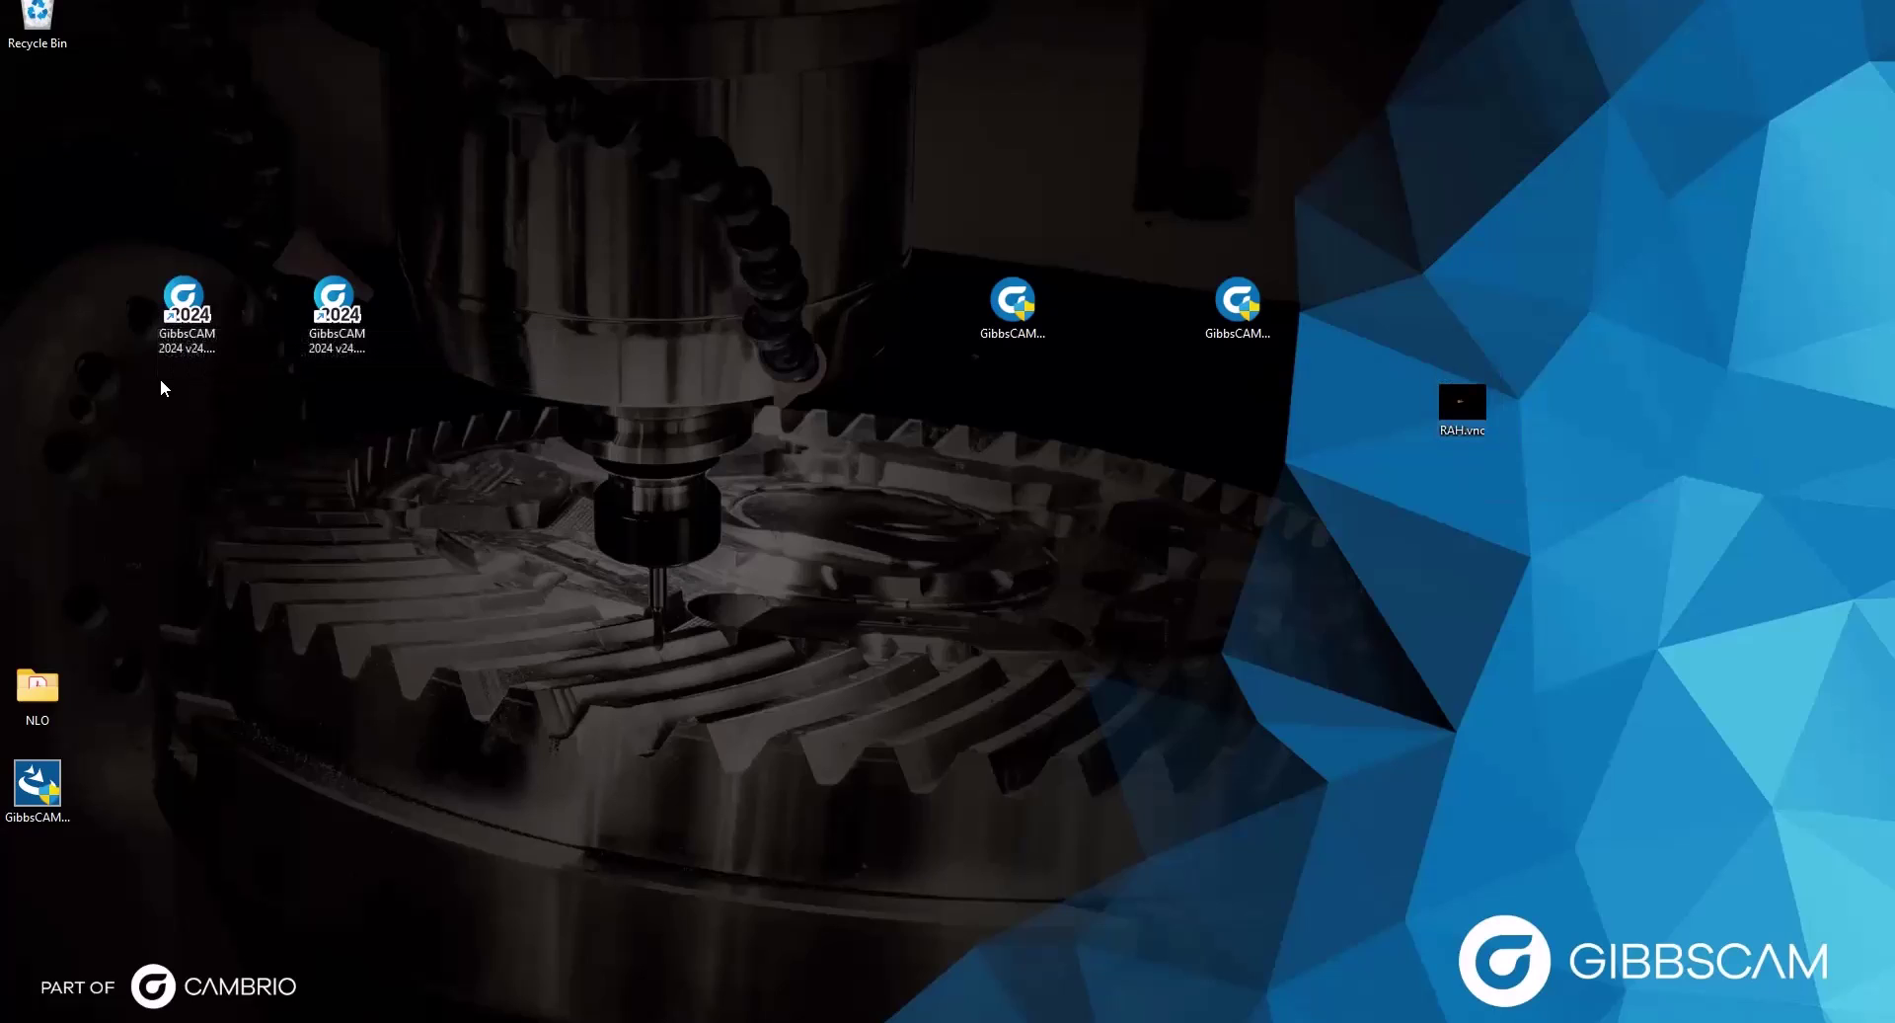
pyautogui.click(1478, 410)
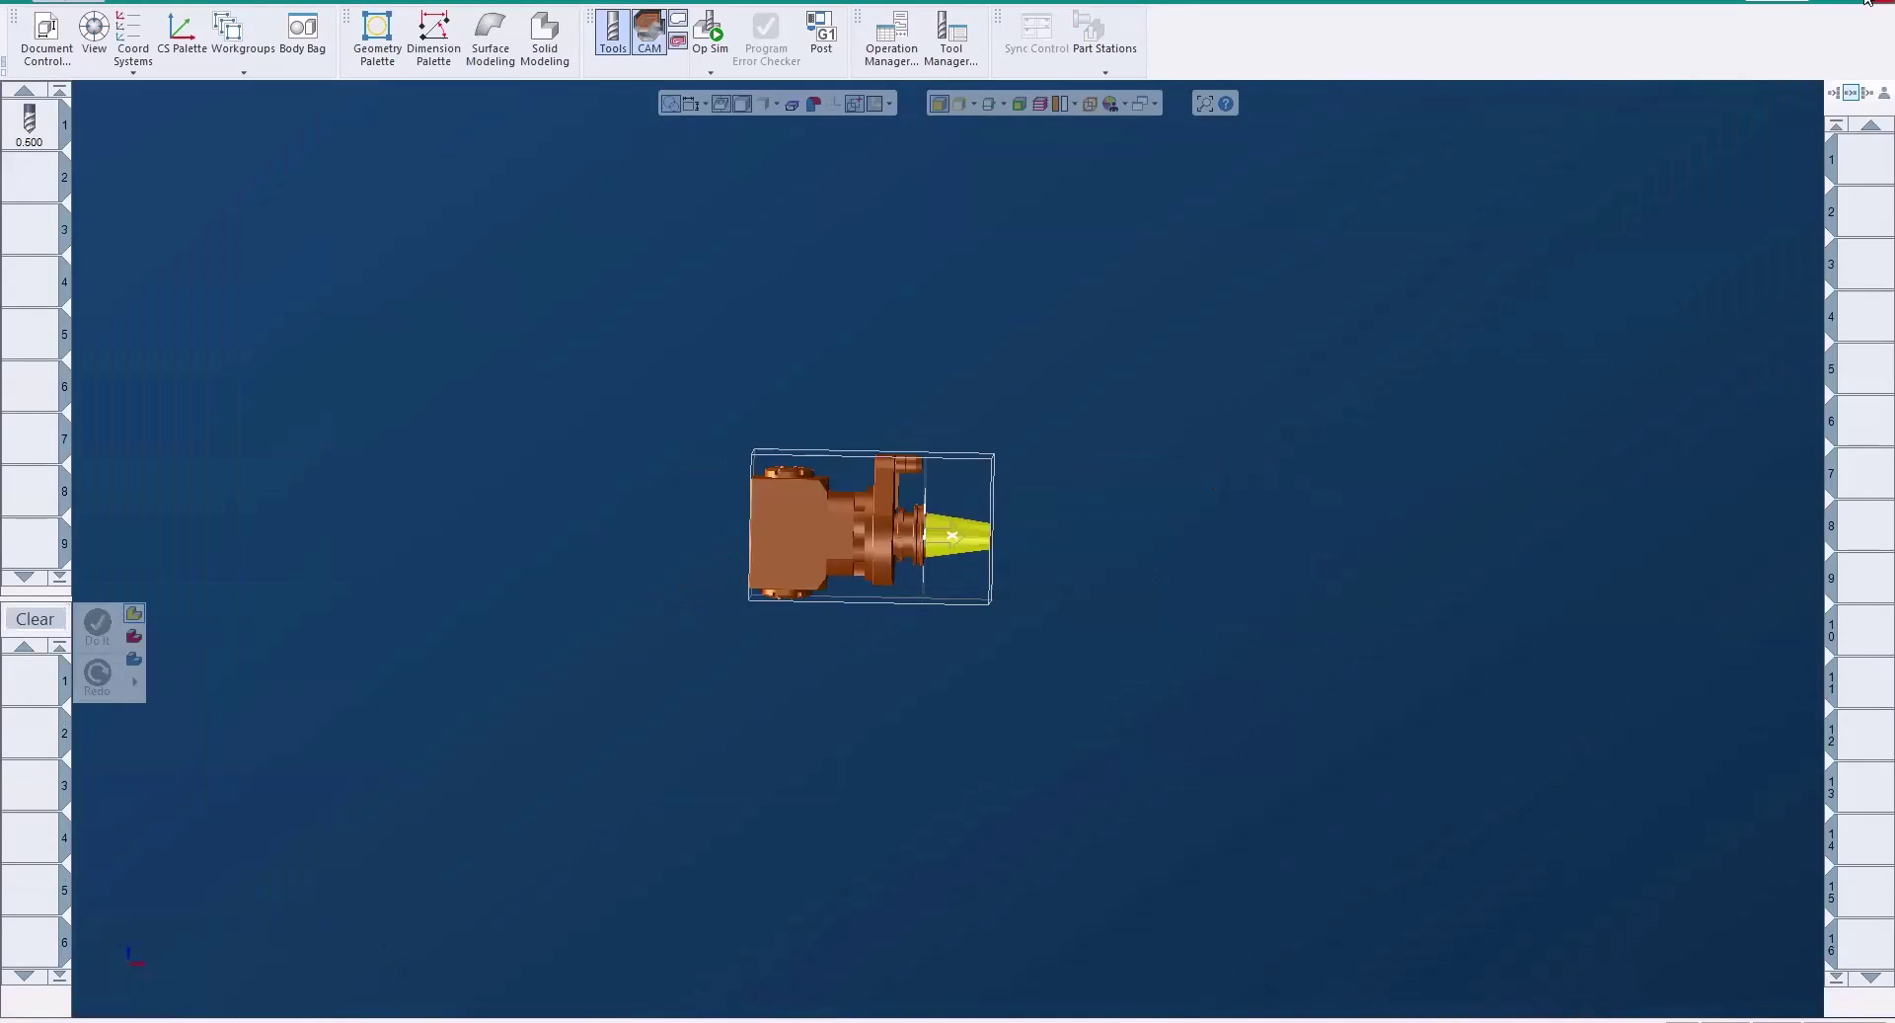
# - Close the RAH part without saving and relaunch GibbsCAM 2024 v24.0.60.0 from its desktop shortcut
pyautogui.click(1865, 2)
pyautogui.click(928, 548)
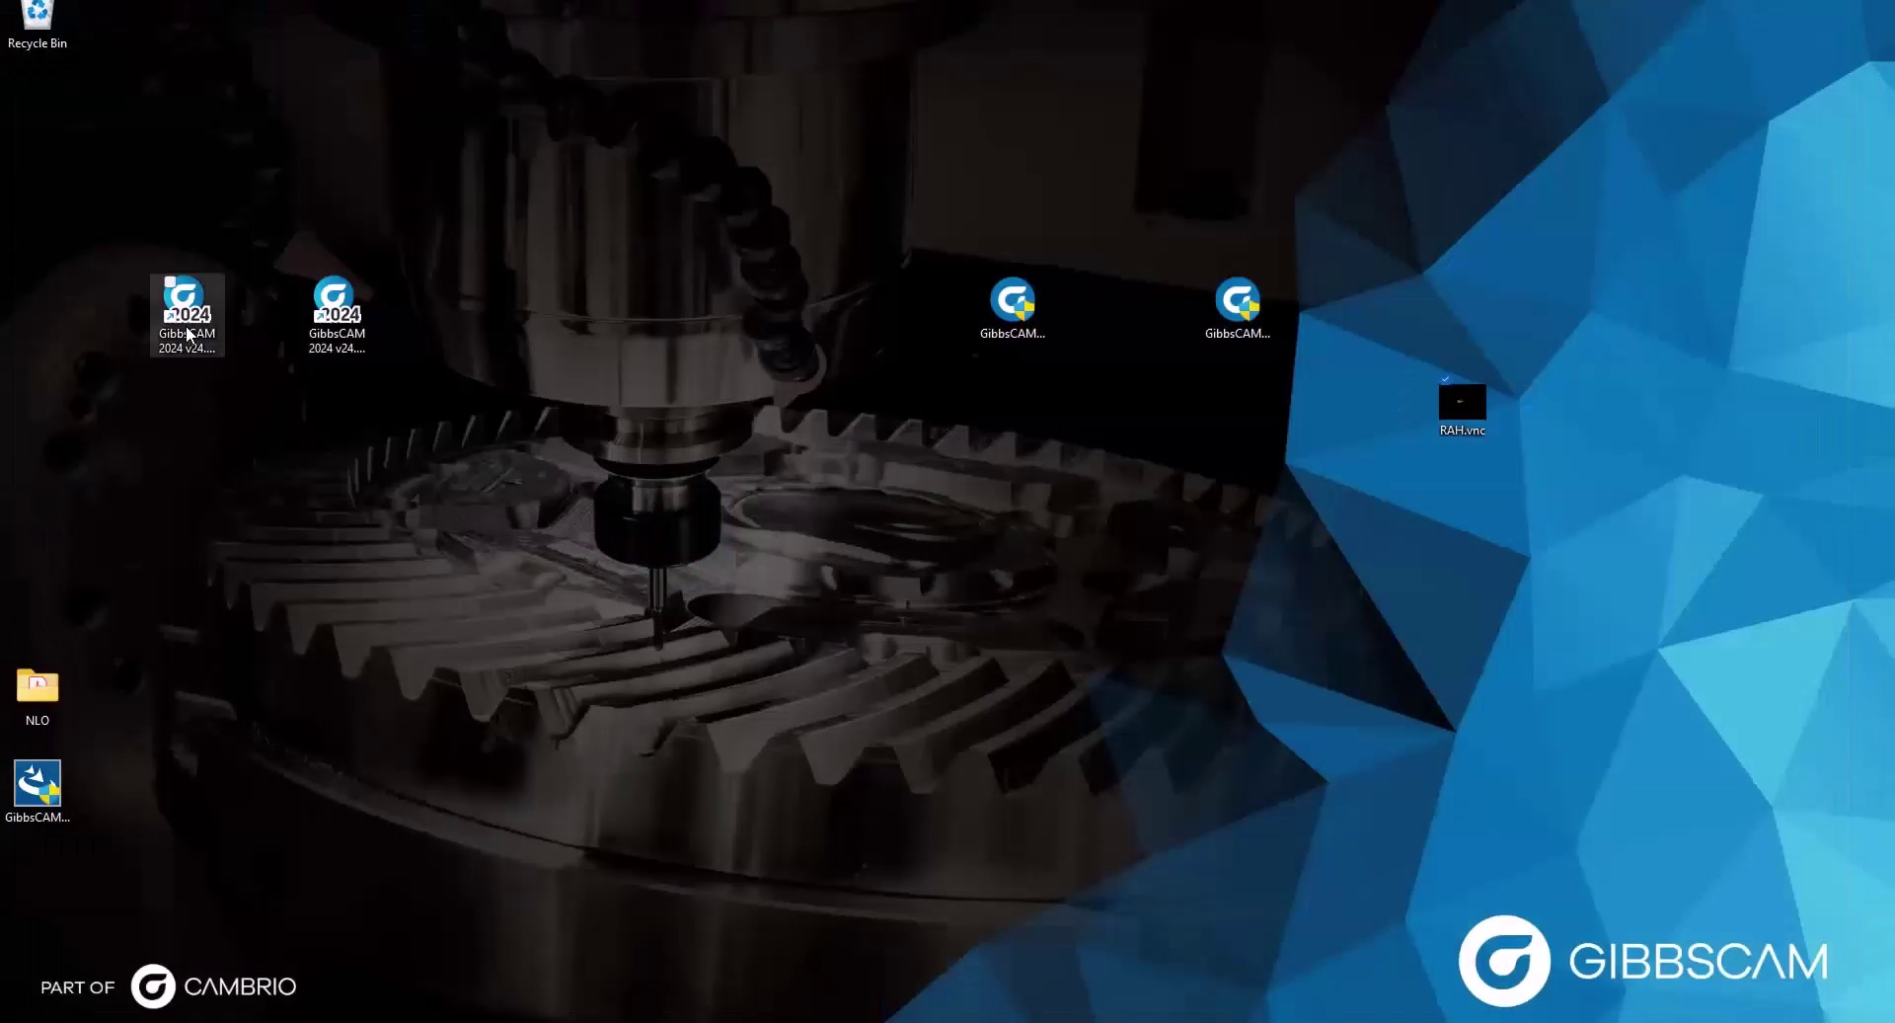
pyautogui.click(187, 316)
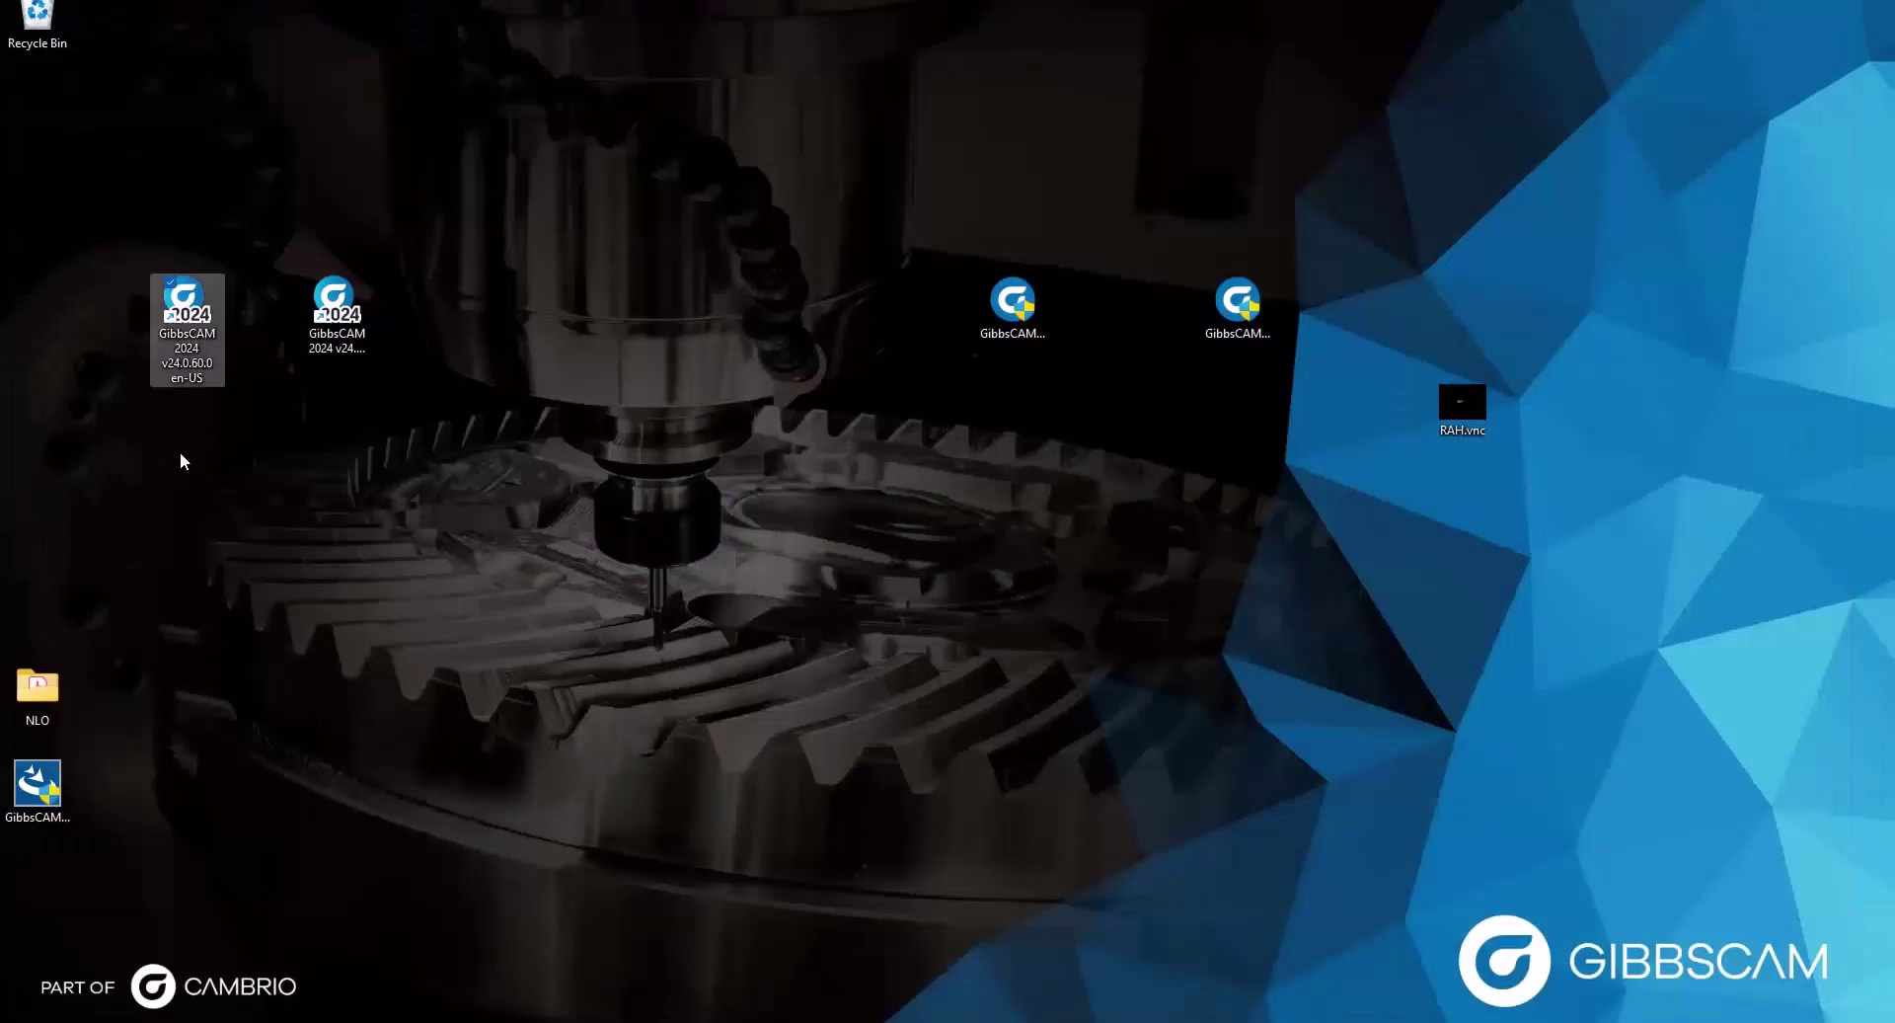
pyautogui.doubleClick(179, 312)
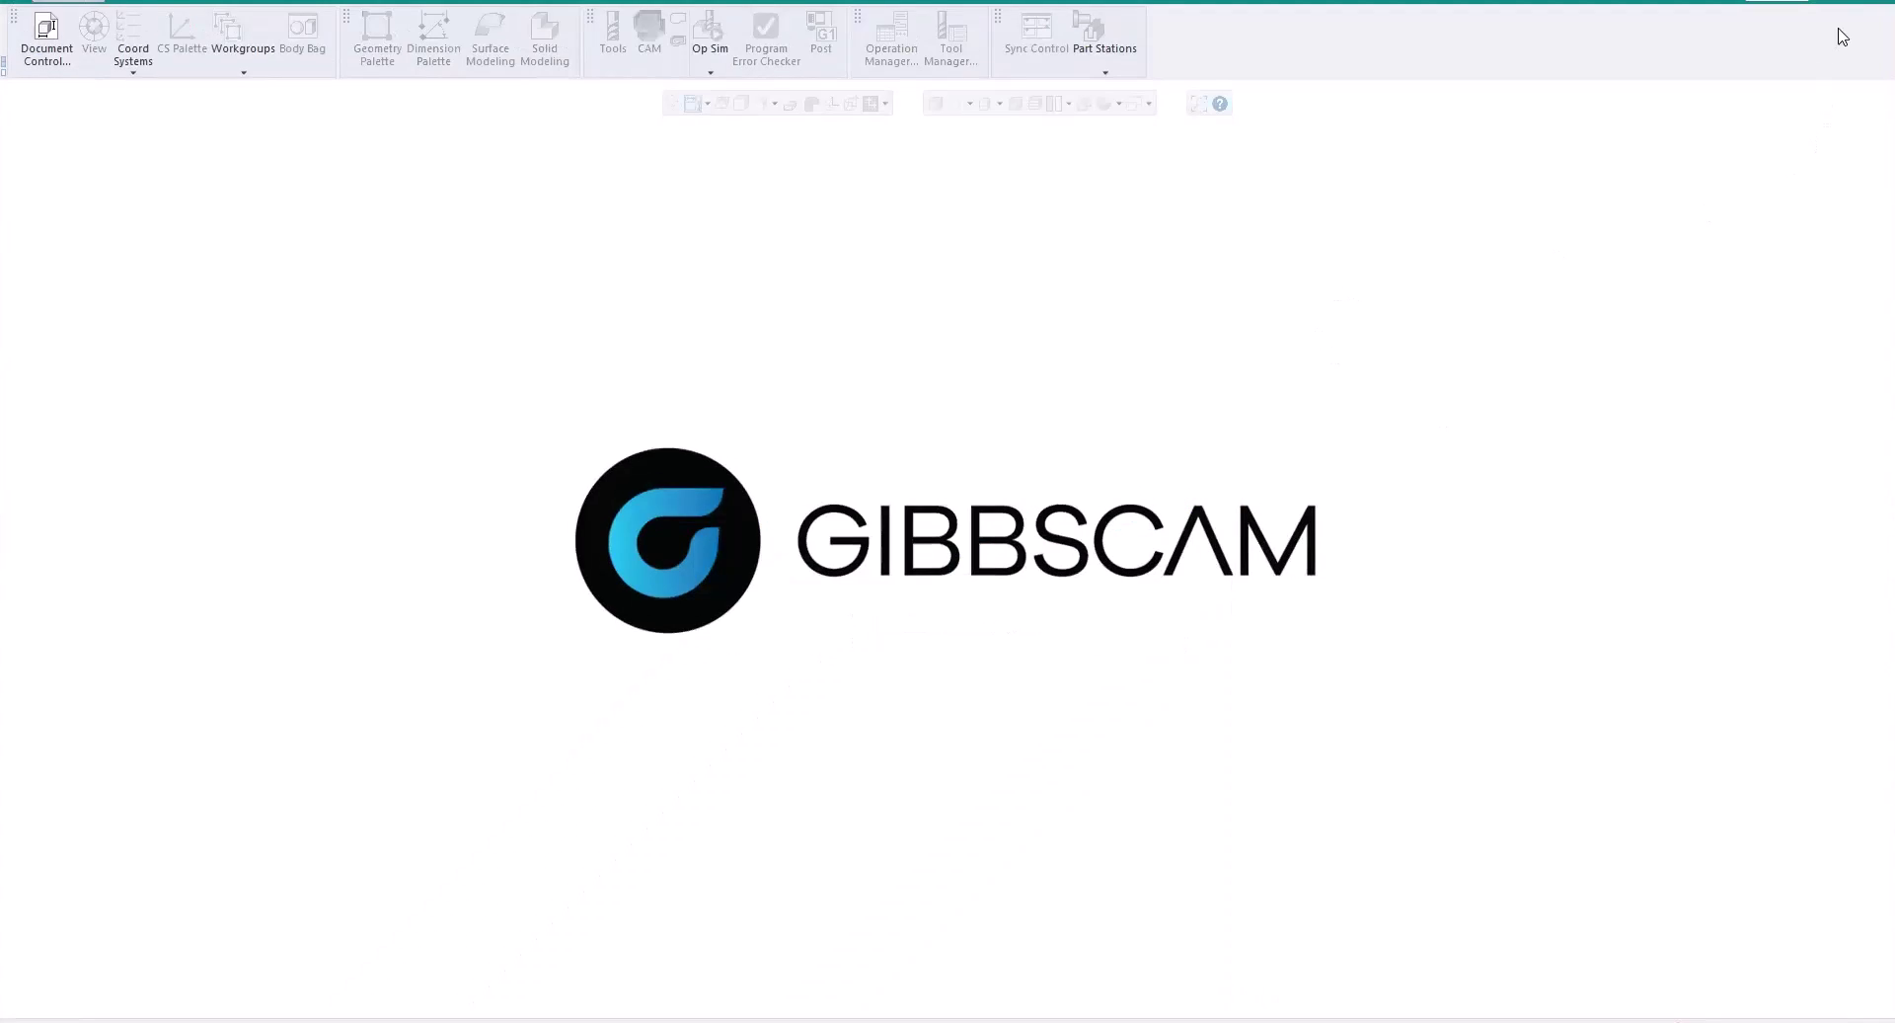
# - Minimize GibbsCAM to get back to the RAH.vnc file on the desktop
pyautogui.click(1880, 2)
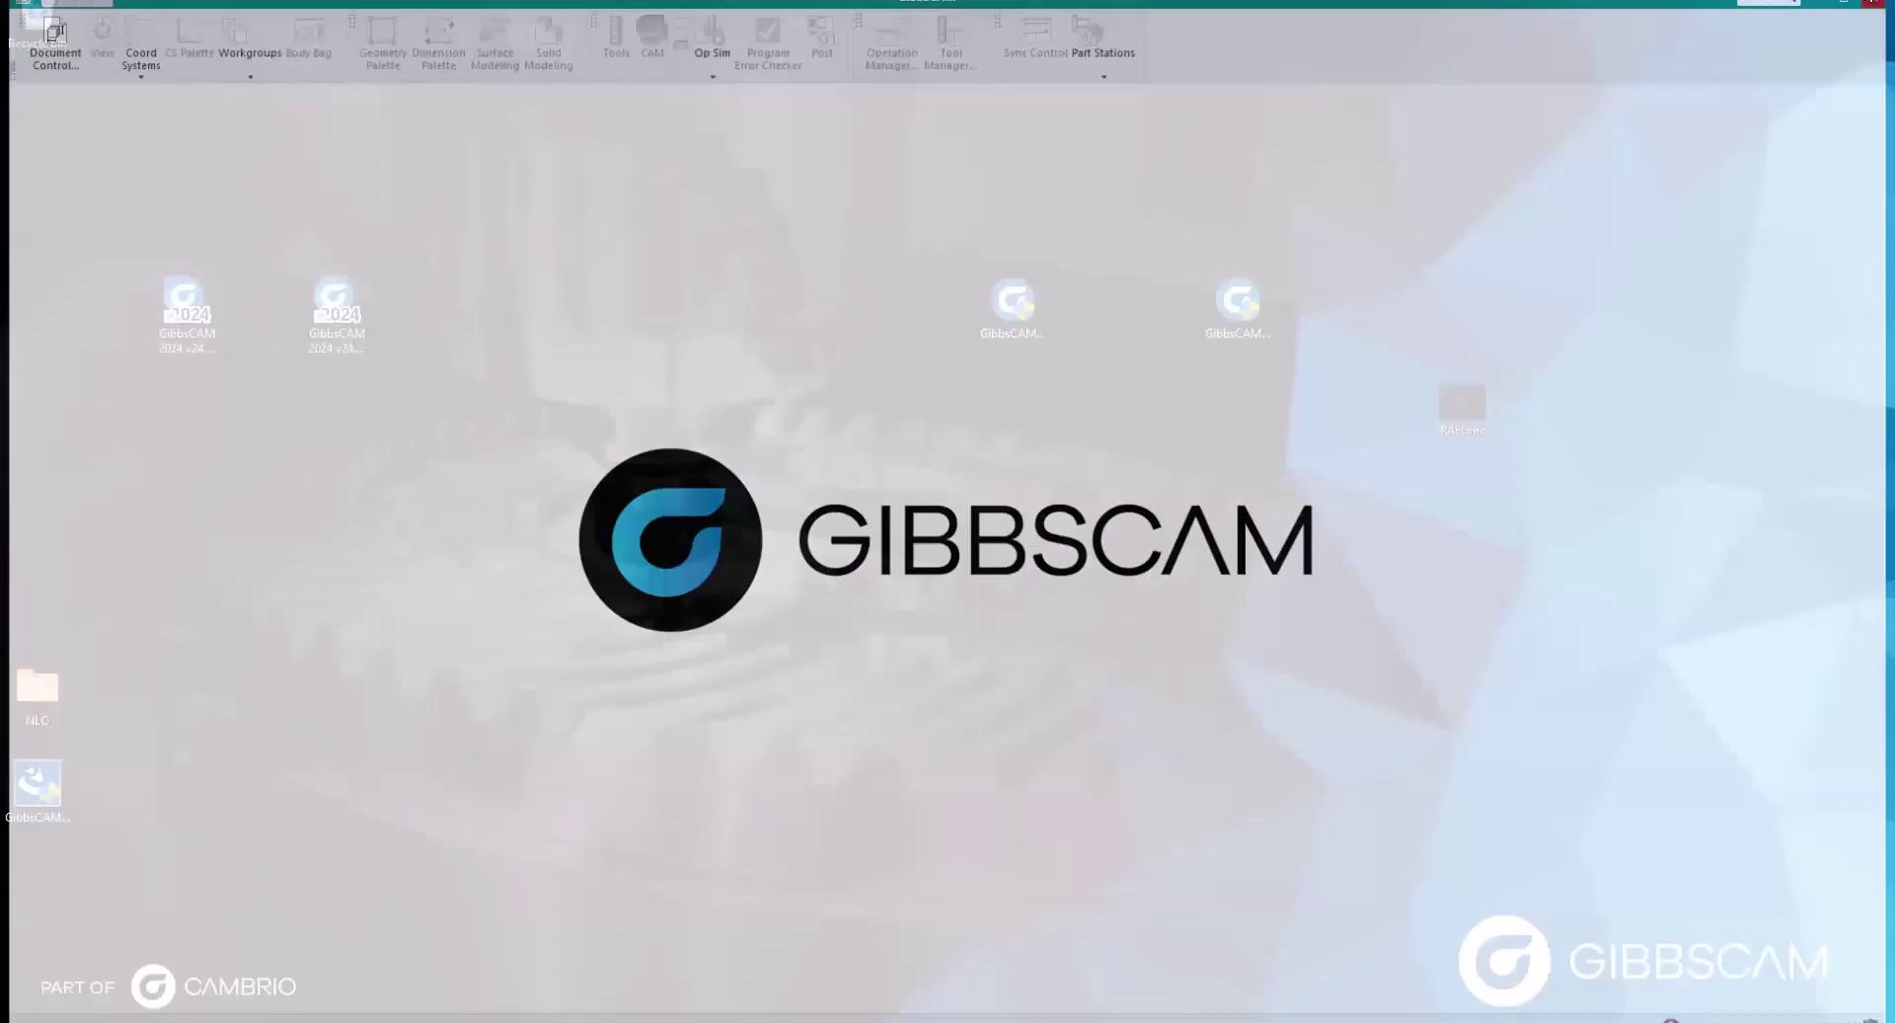